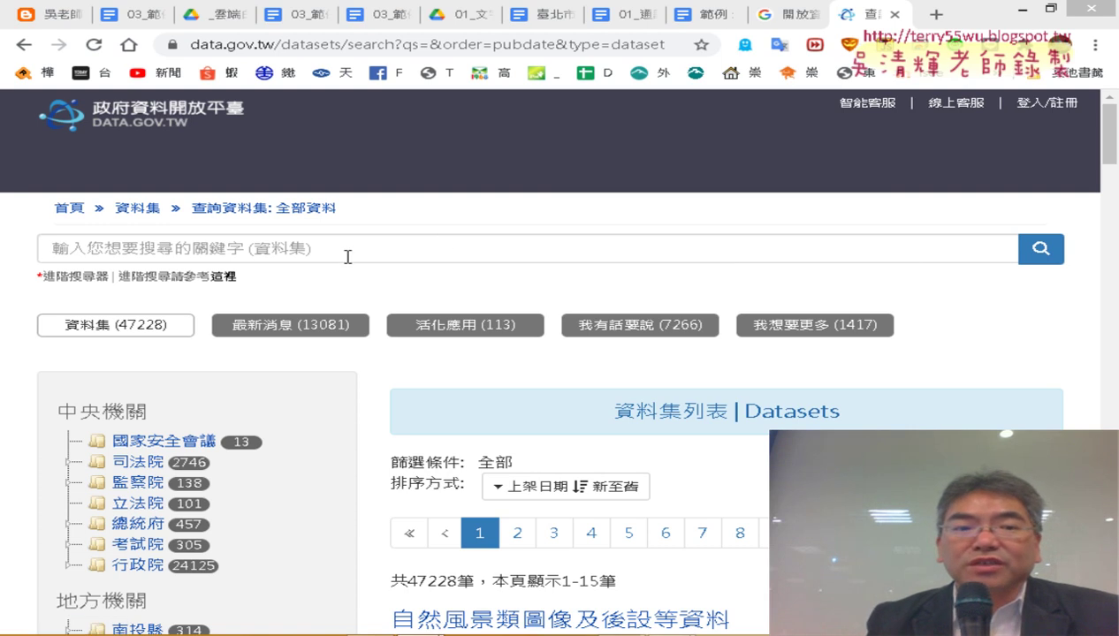
# Step: Highlight the total count of 47228 datasets and scroll down the search page
pyautogui.moveTo(121, 327); pyautogui.dragTo(180, 329)
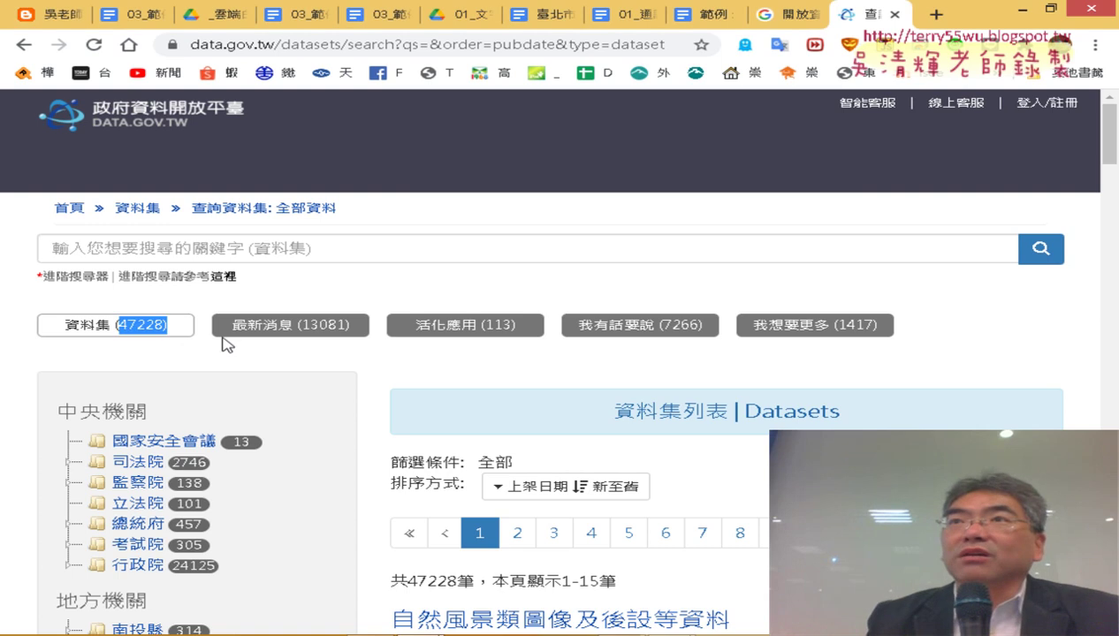
pyautogui.scroll(-1, 266, 351)
pyautogui.scroll(-2, 353, 350)
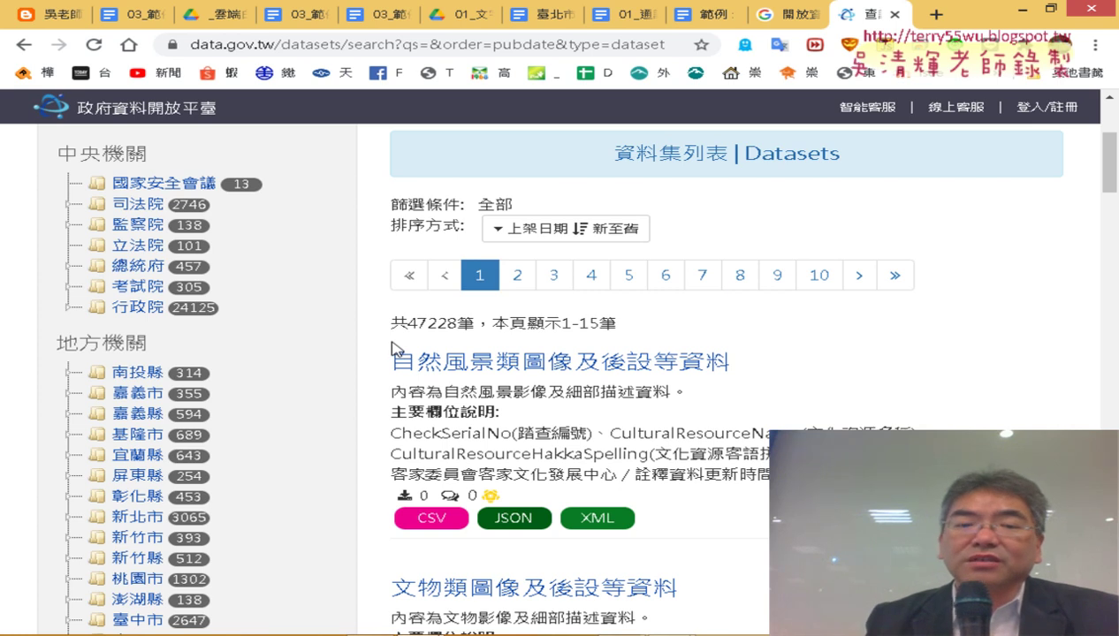
pyautogui.scroll(-2, 396, 348)
pyautogui.scroll(-2, 395, 347)
pyautogui.scroll(-3, 394, 344)
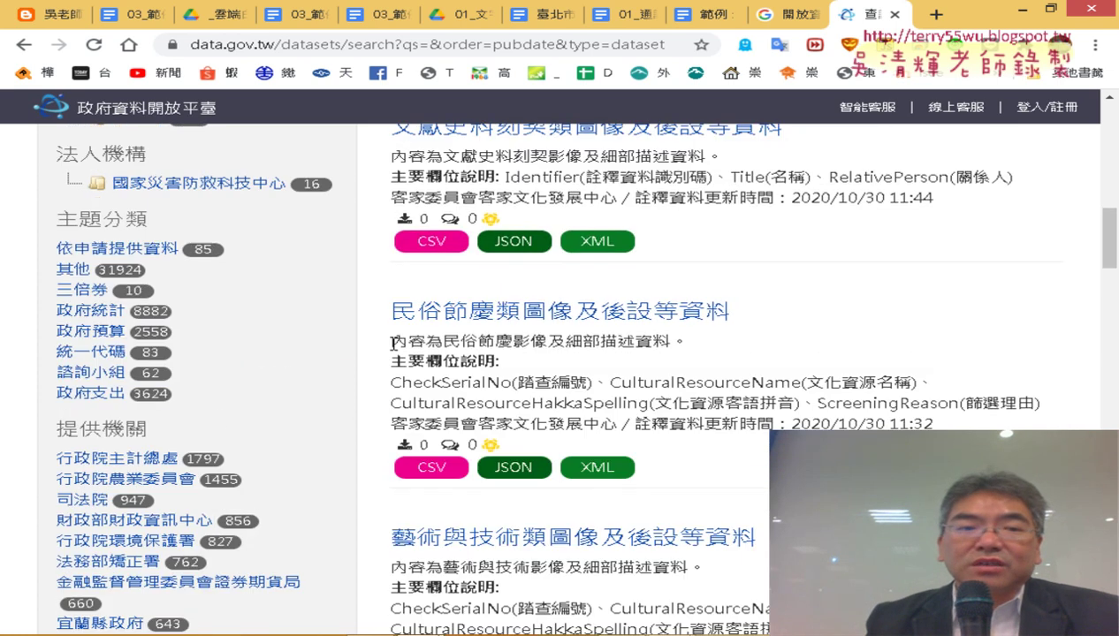
pyautogui.scroll(-2, 394, 343)
pyautogui.scroll(-1, 396, 350)
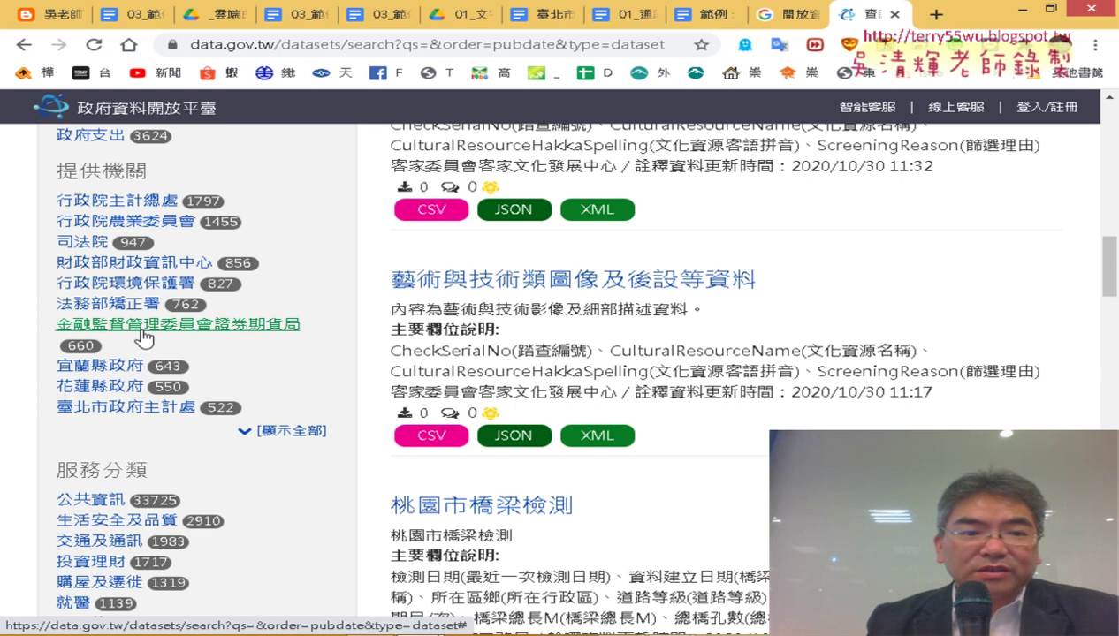
# Step: Filter the dataset list to the 投資理財 service category, leaving 1717 datasets
pyautogui.scroll(-2, 363, 377)
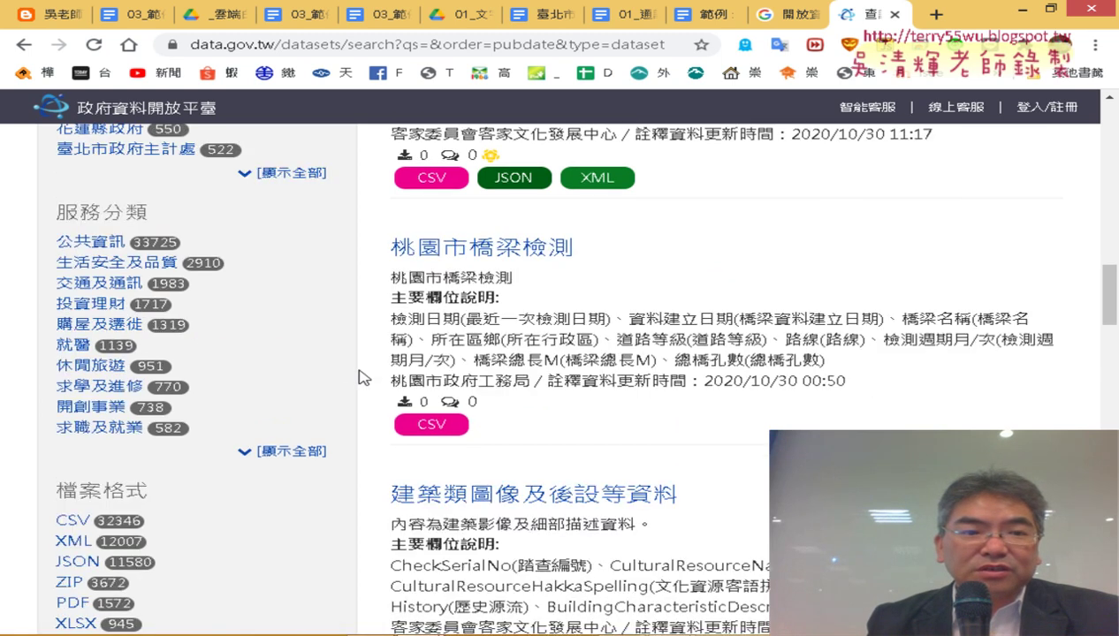
pyautogui.scroll(-2, 363, 378)
pyautogui.scroll(1, 363, 377)
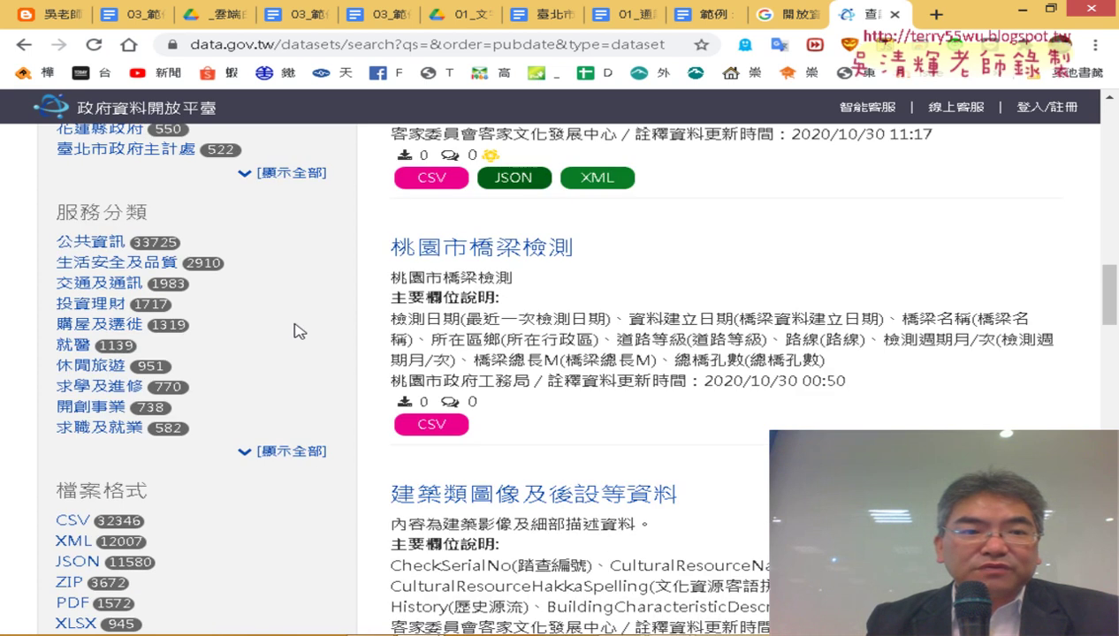
pyautogui.click(114, 307)
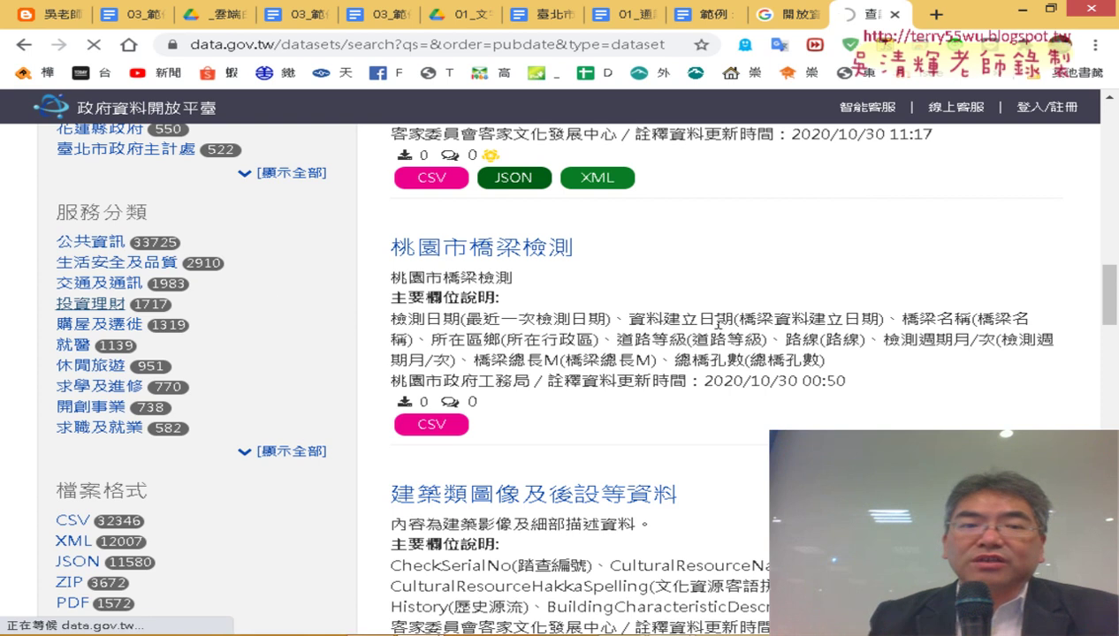
pyautogui.scroll(-3, 598, 282)
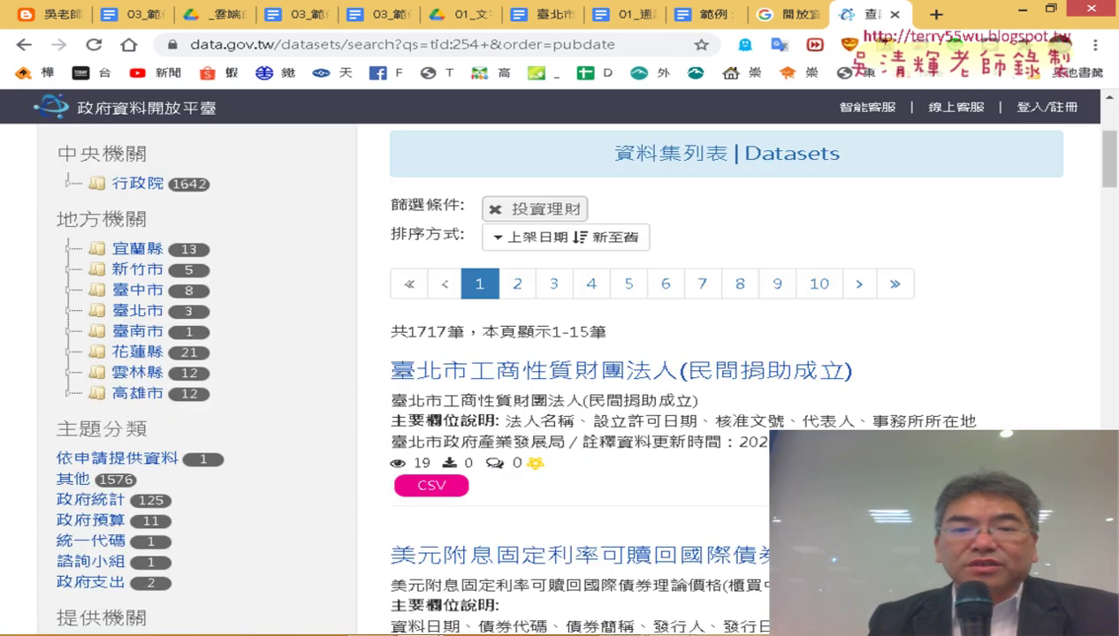
# Step: Sort the 投資理財 results by 瀏覽次數 多至少 (most views first)
pyautogui.click(564, 243)
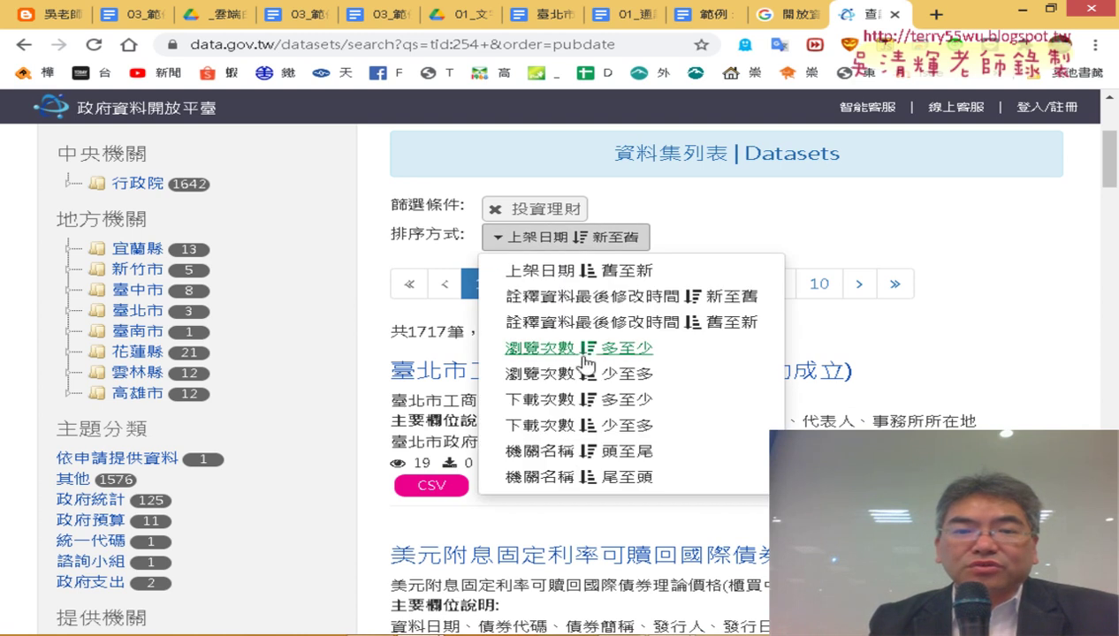
pyautogui.click(583, 353)
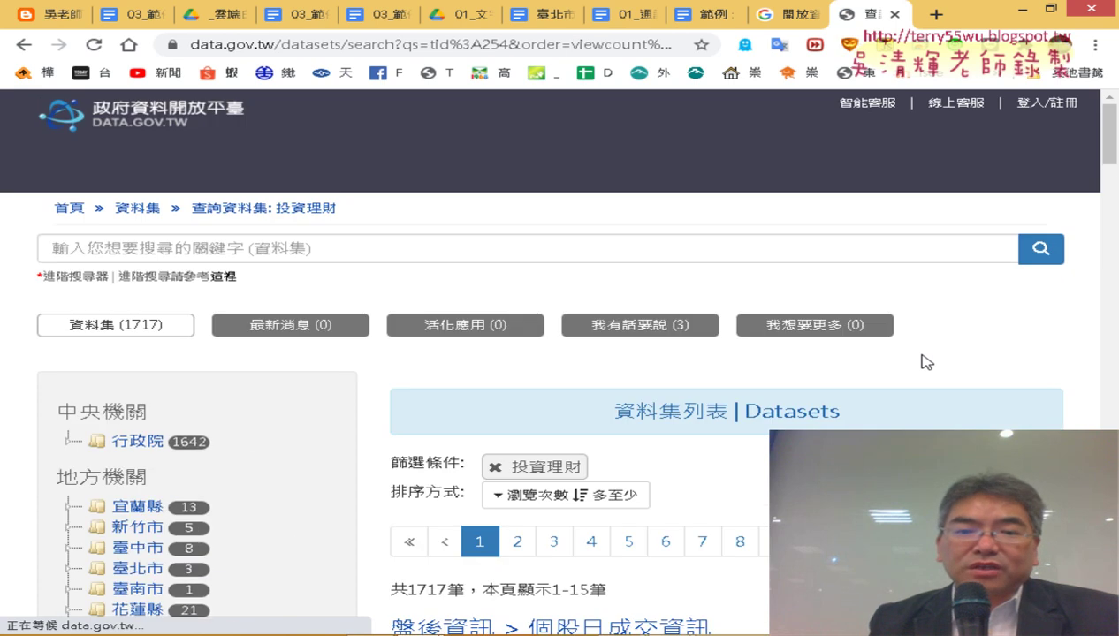
pyautogui.scroll(-2, 924, 363)
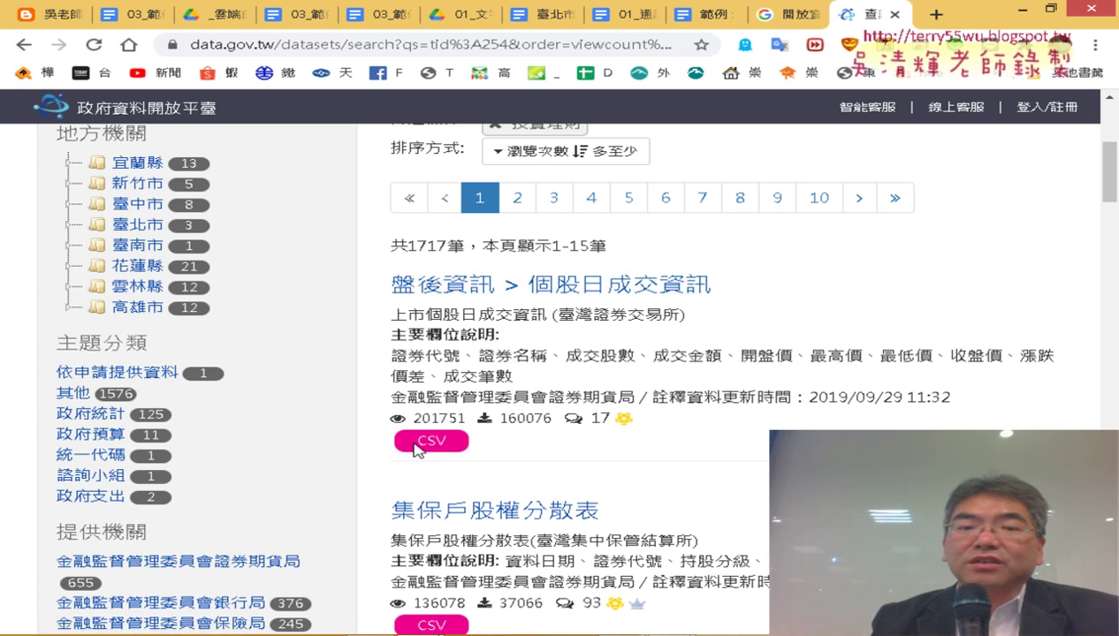
# Step: Open the 盤後資訊 > 個股日成交資訊 dataset page from the results
pyautogui.scroll(-3, 584, 301)
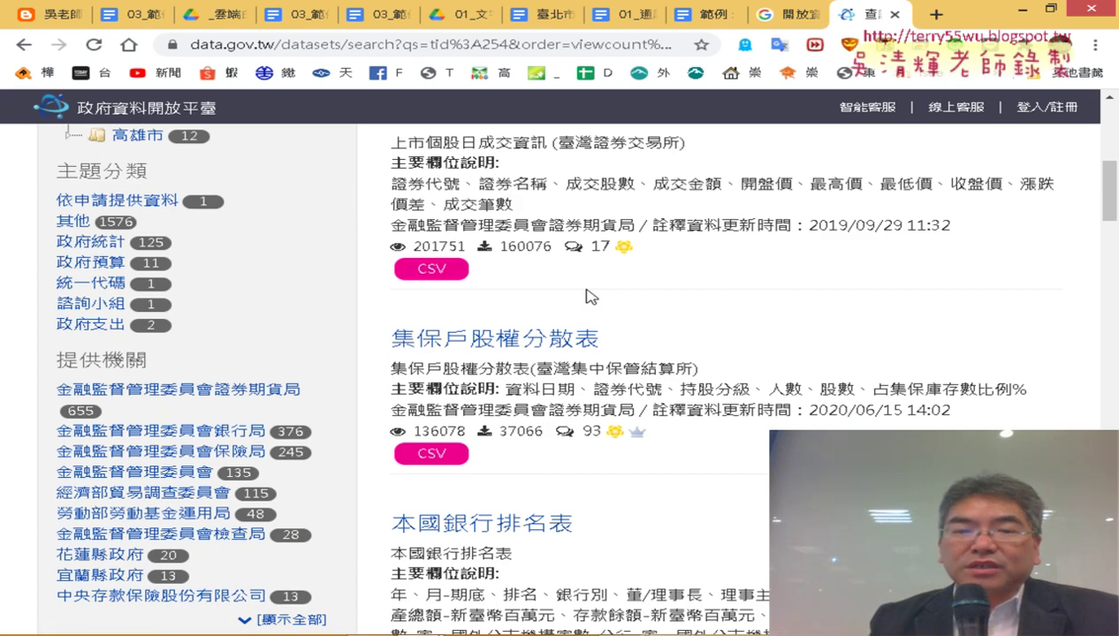
pyautogui.scroll(3, 592, 297)
pyautogui.click(601, 284)
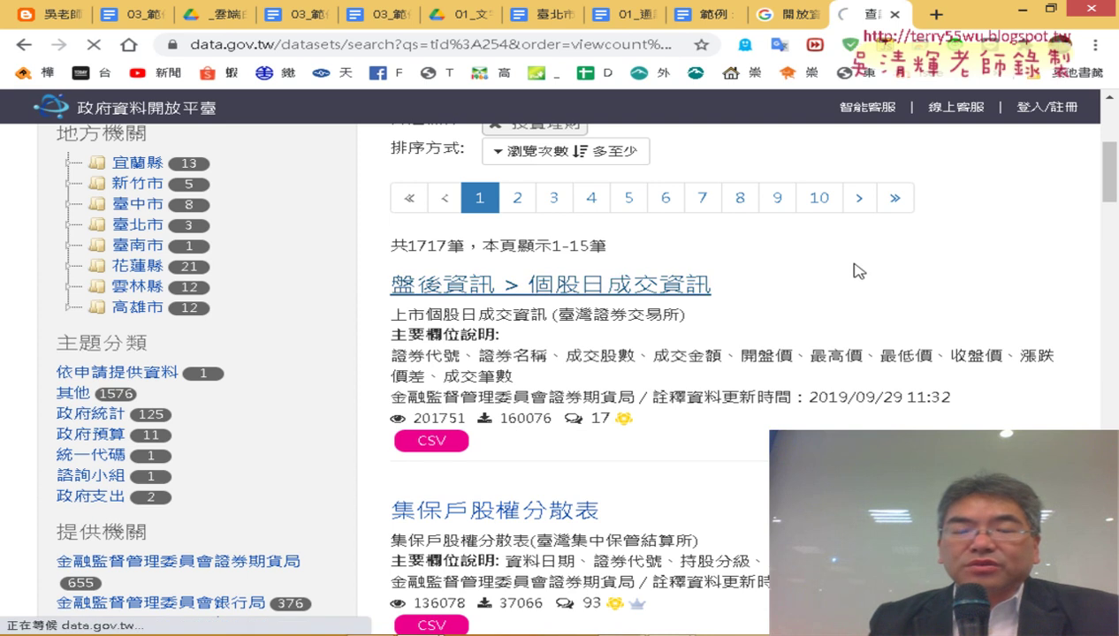
pyautogui.scroll(-3, 867, 279)
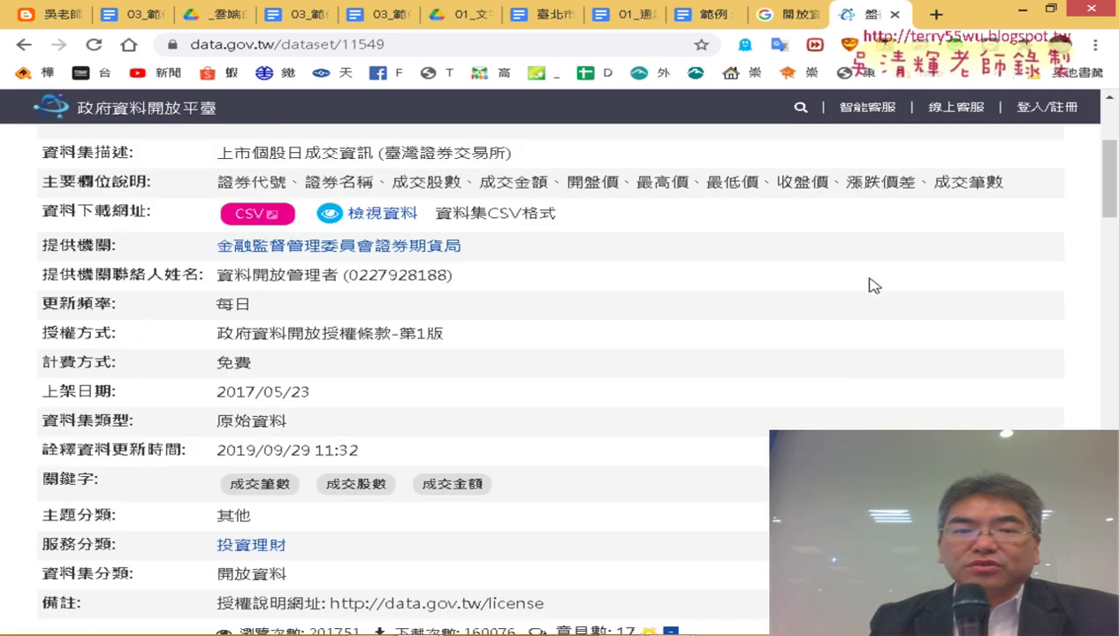
# Step: Download the dataset's CSV and open STOCK_DAY_ALL_20201030.csv in Excel from the download bar
pyautogui.click(257, 215)
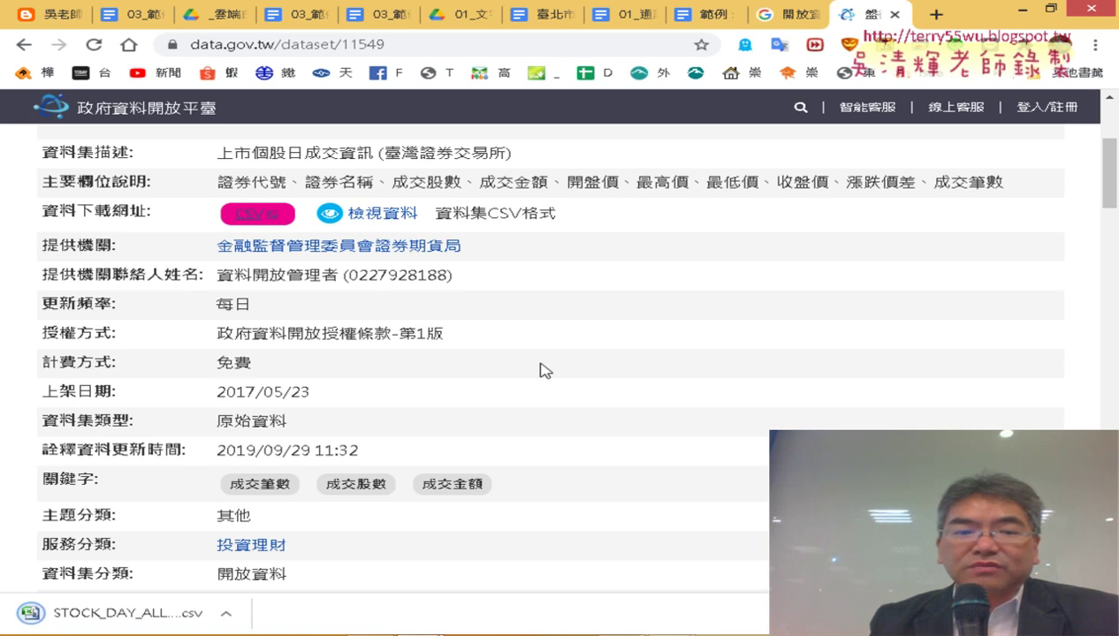
pyautogui.scroll(-1, 545, 370)
pyautogui.click(226, 612)
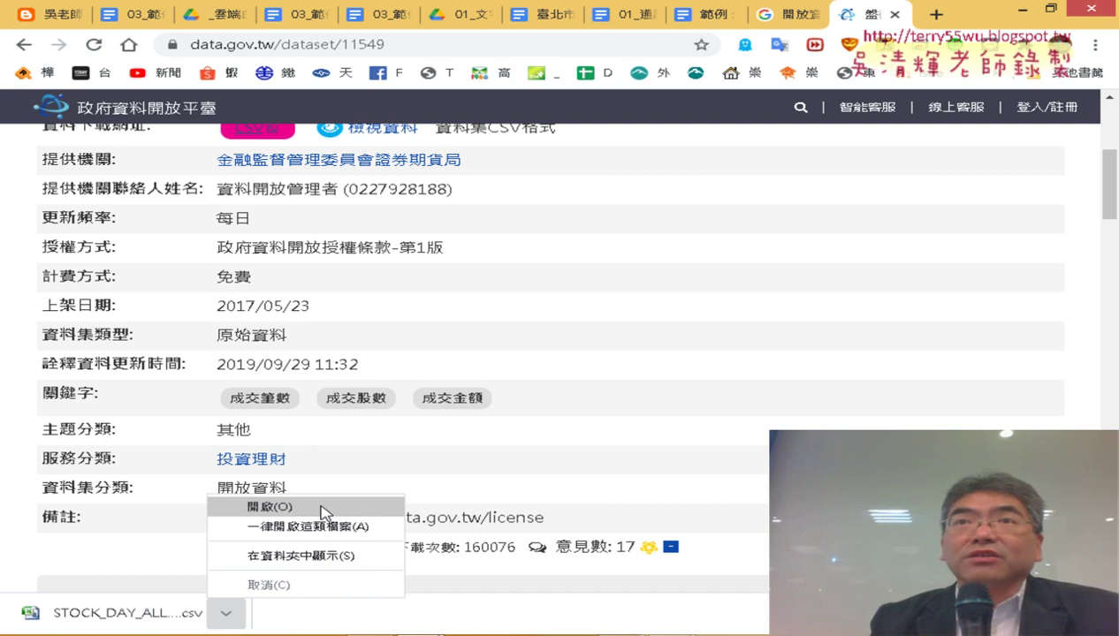
pyautogui.click(323, 508)
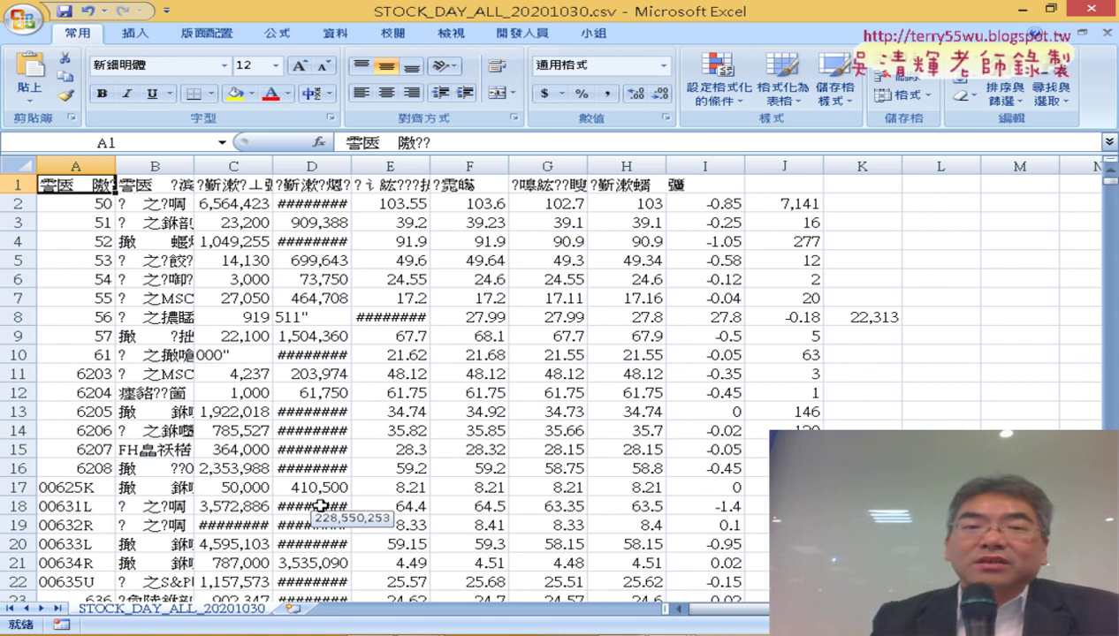
# Step: Close the garbled CSV and reveal STOCK_DAY_ALL_20201030.csv in Downloads via Chrome's 下載 list
pyautogui.click(1091, 8)
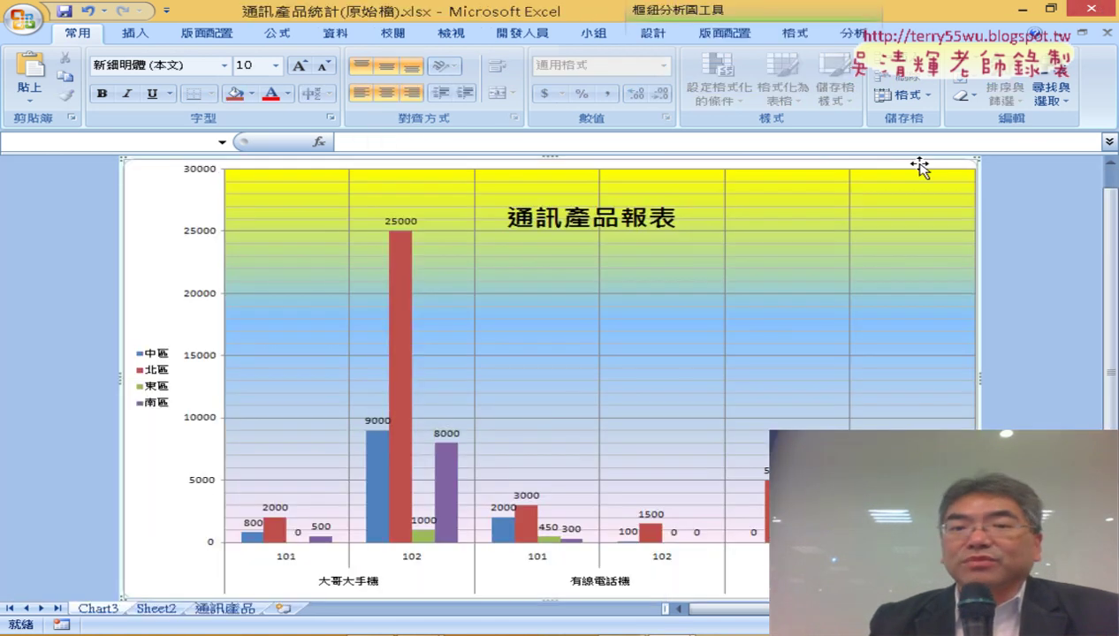
pyautogui.click(1021, 10)
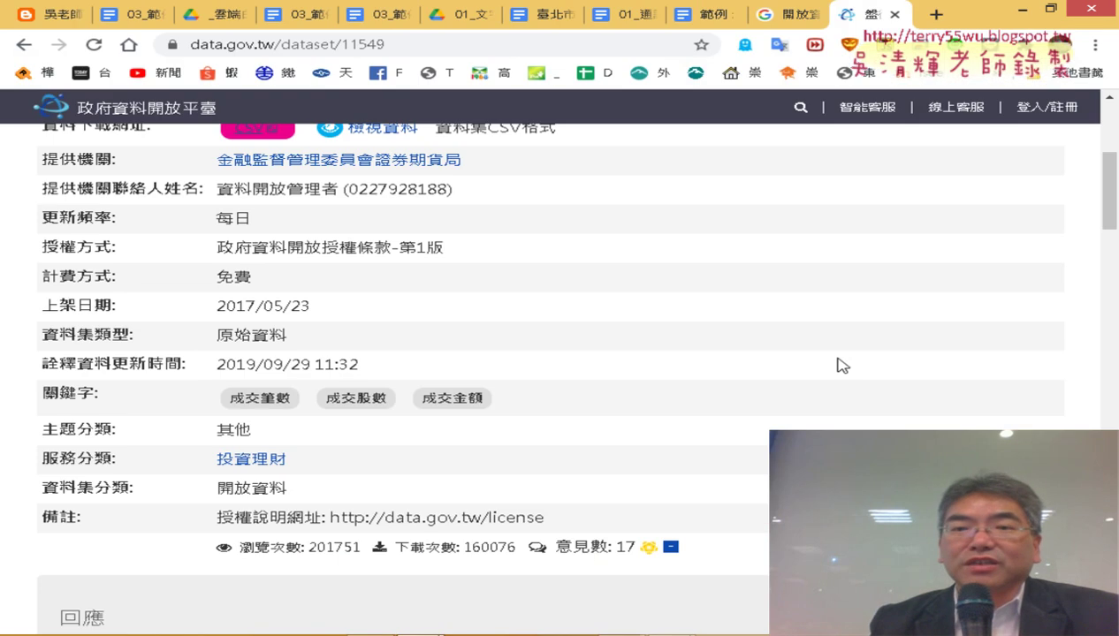
pyautogui.click(1096, 44)
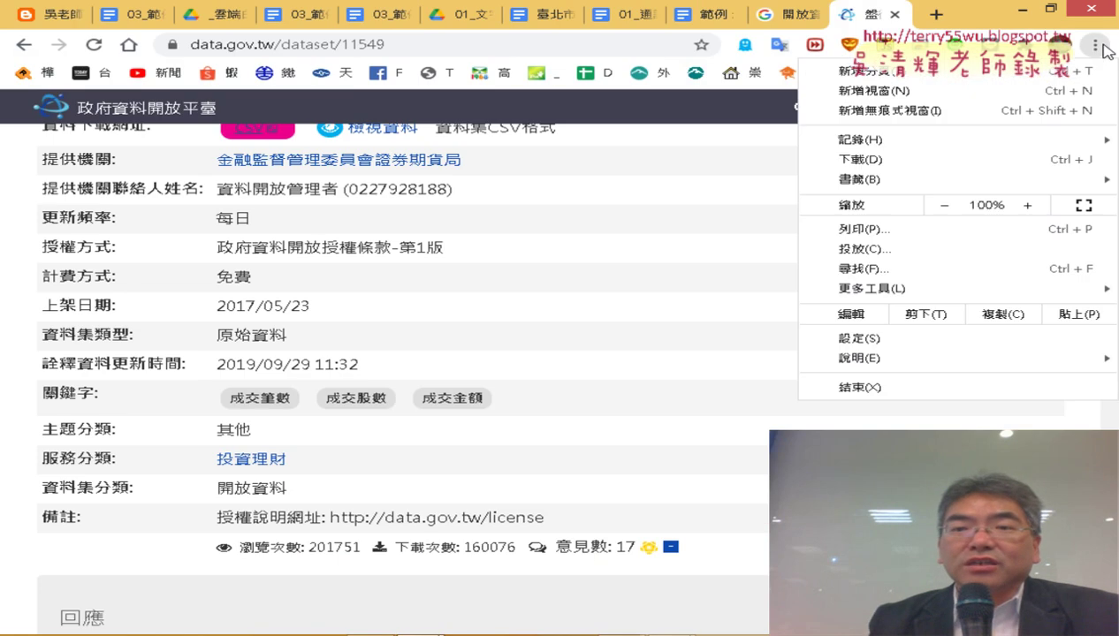
pyautogui.click(1028, 161)
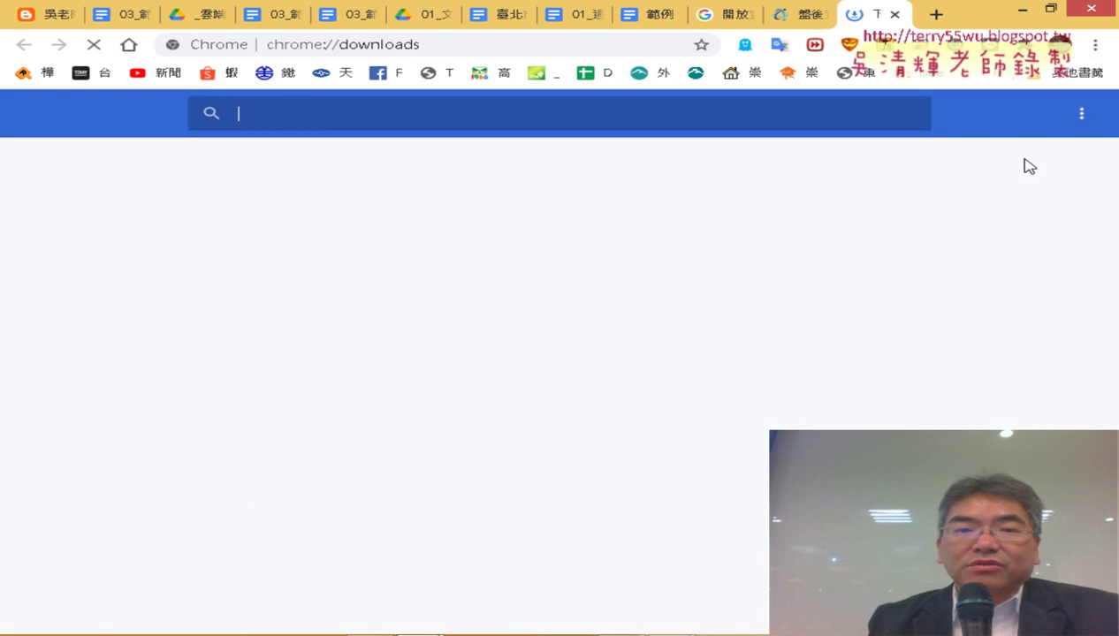
pyautogui.click(364, 276)
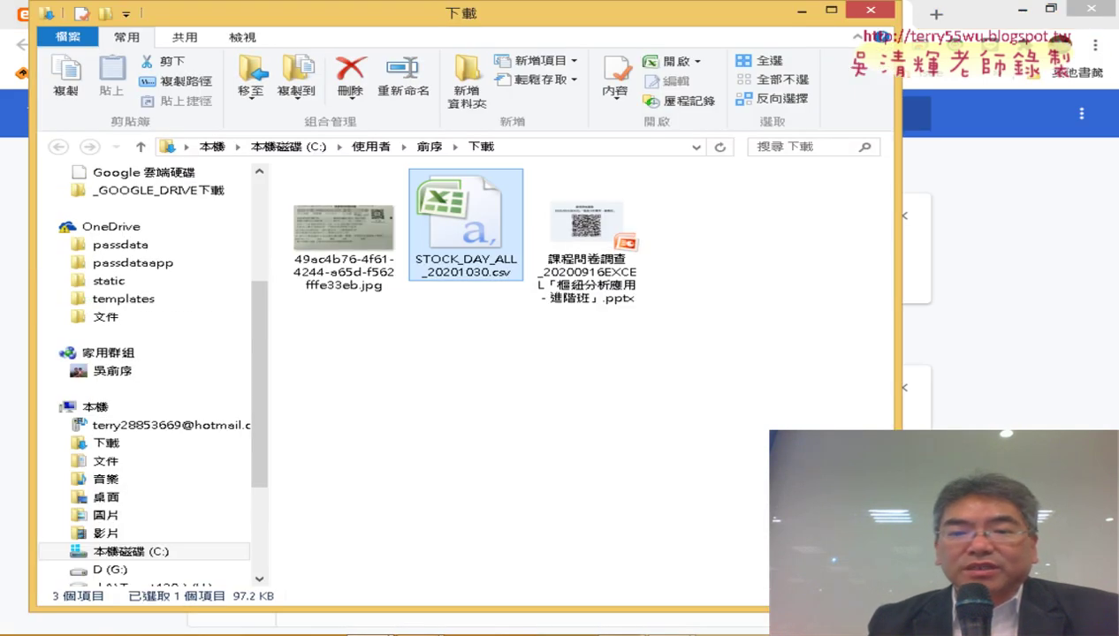
# Step: Show Downloads in Details view with a wider 名稱 column, and open the CSV in 記事本
pyautogui.hotkey('ctrl', 'shift', '6')
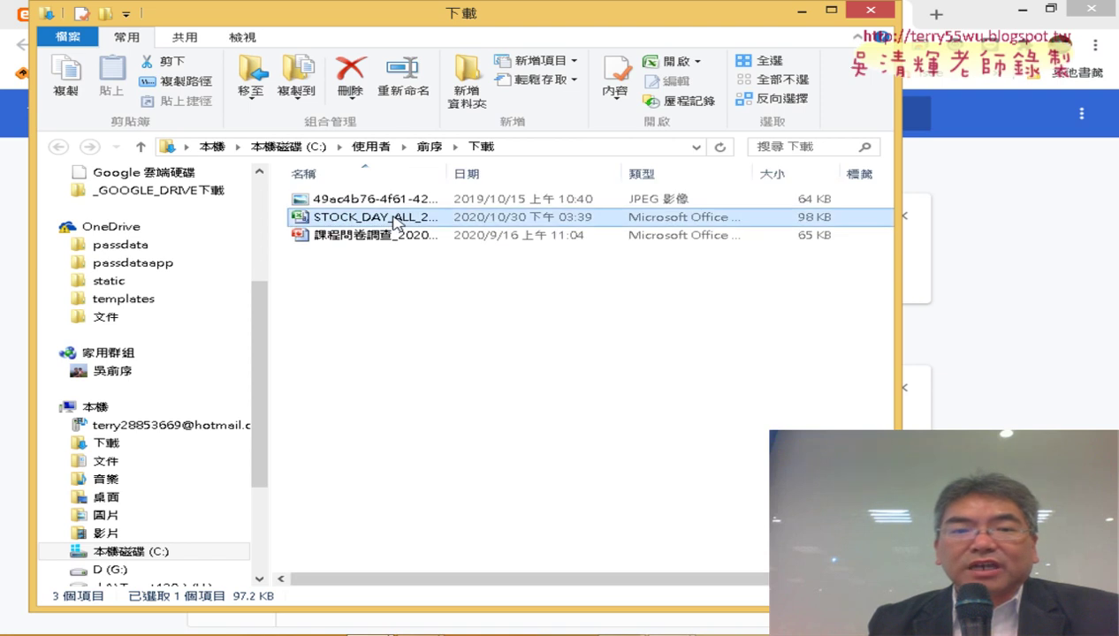
pyautogui.moveTo(376, 218)
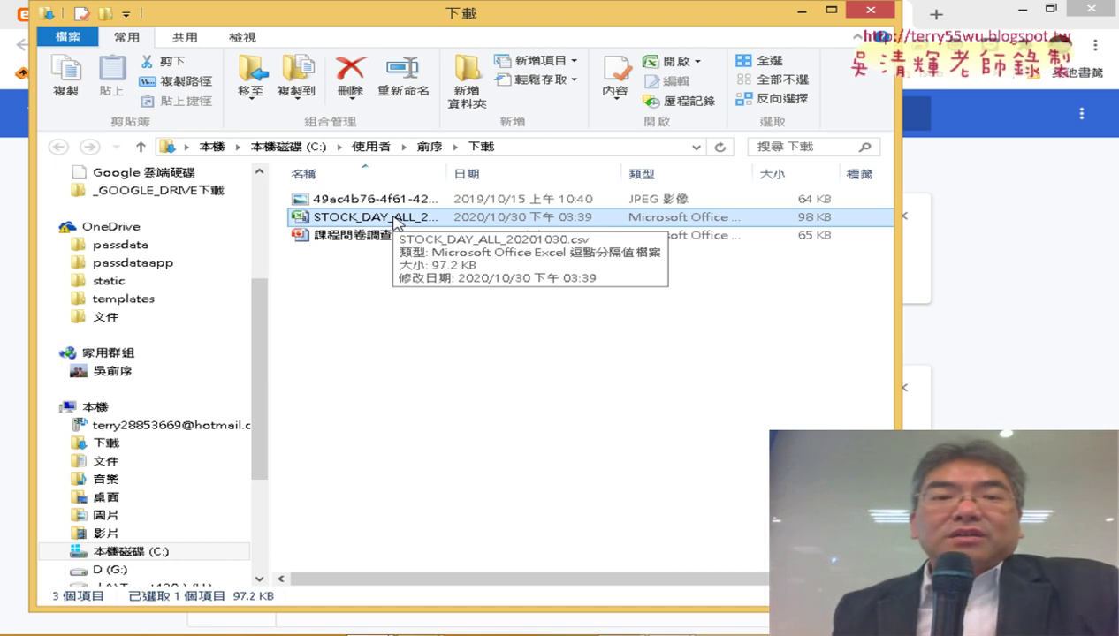
pyautogui.moveTo(447, 173); pyautogui.dragTo(687, 173)
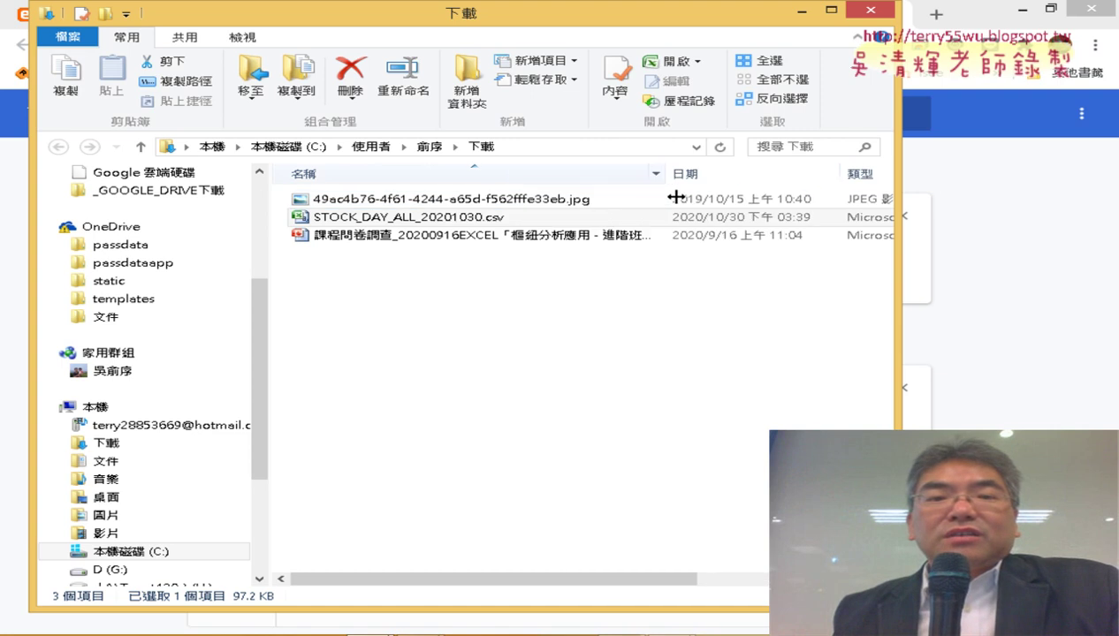
pyautogui.rightClick(448, 219)
pyautogui.moveTo(636, 311)
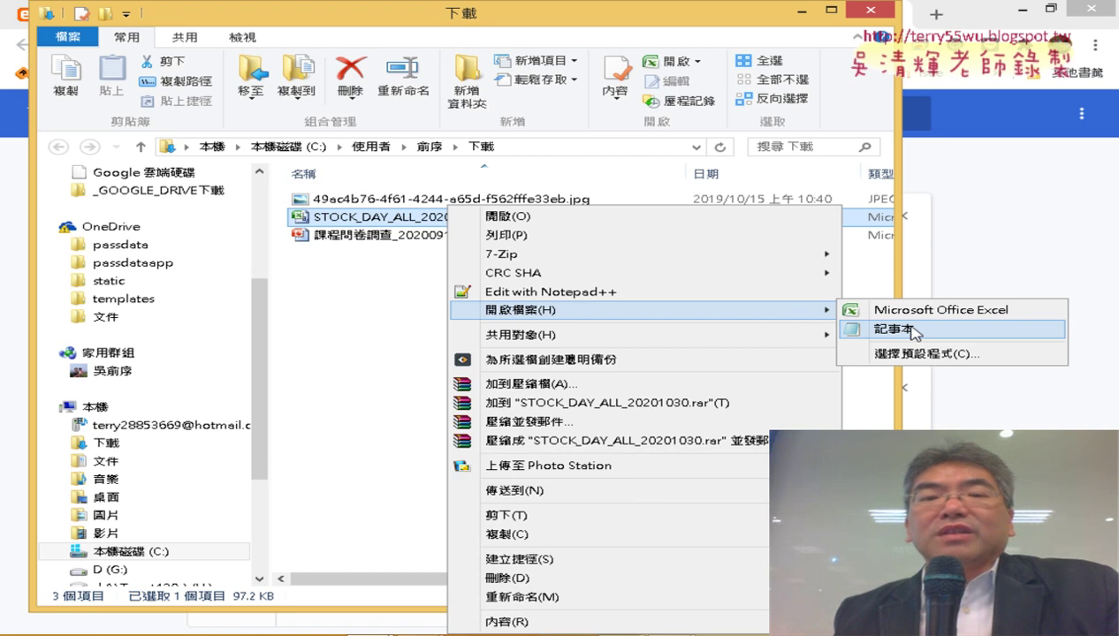
pyautogui.click(915, 334)
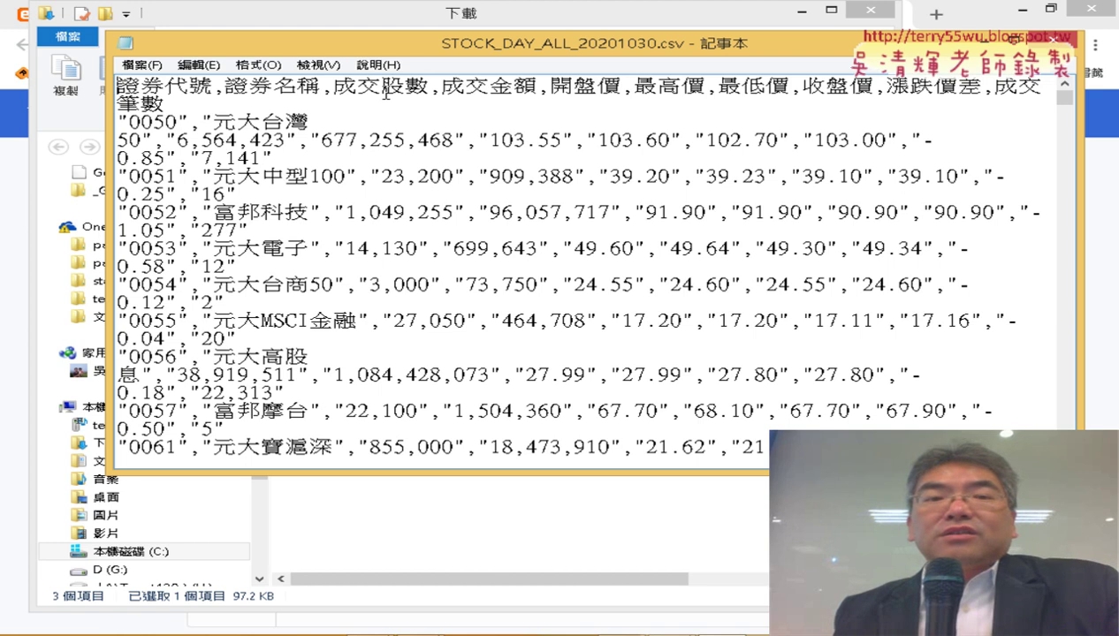
# Step: Save STOCK_DAY_ALL_20201030.csv with ANSI encoding over the original, then close Notepad
pyautogui.click(145, 65)
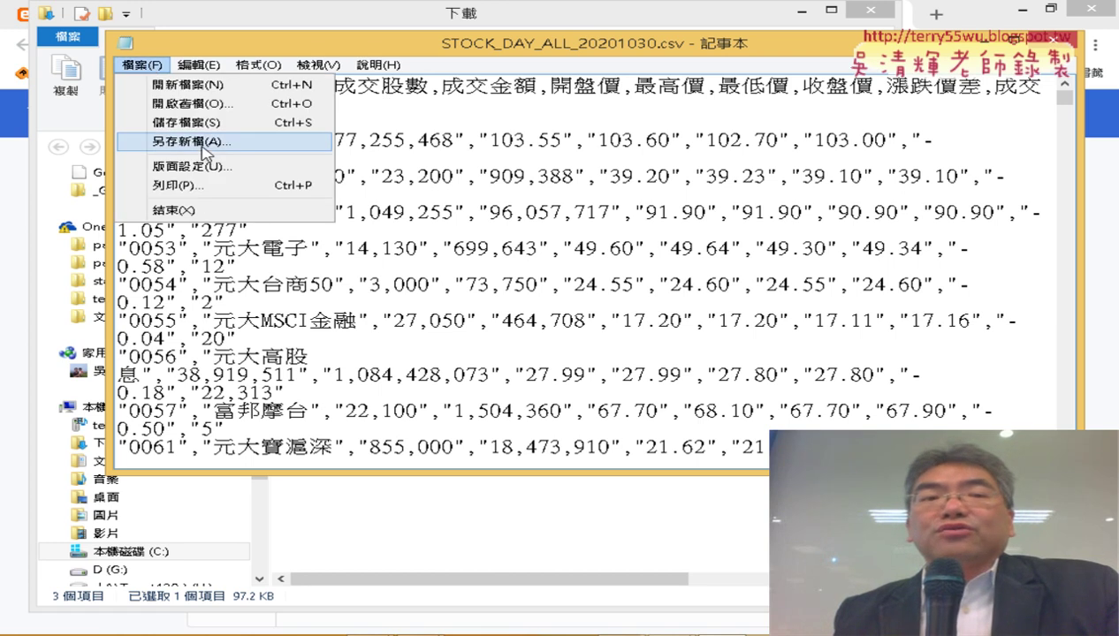
pyautogui.click(206, 142)
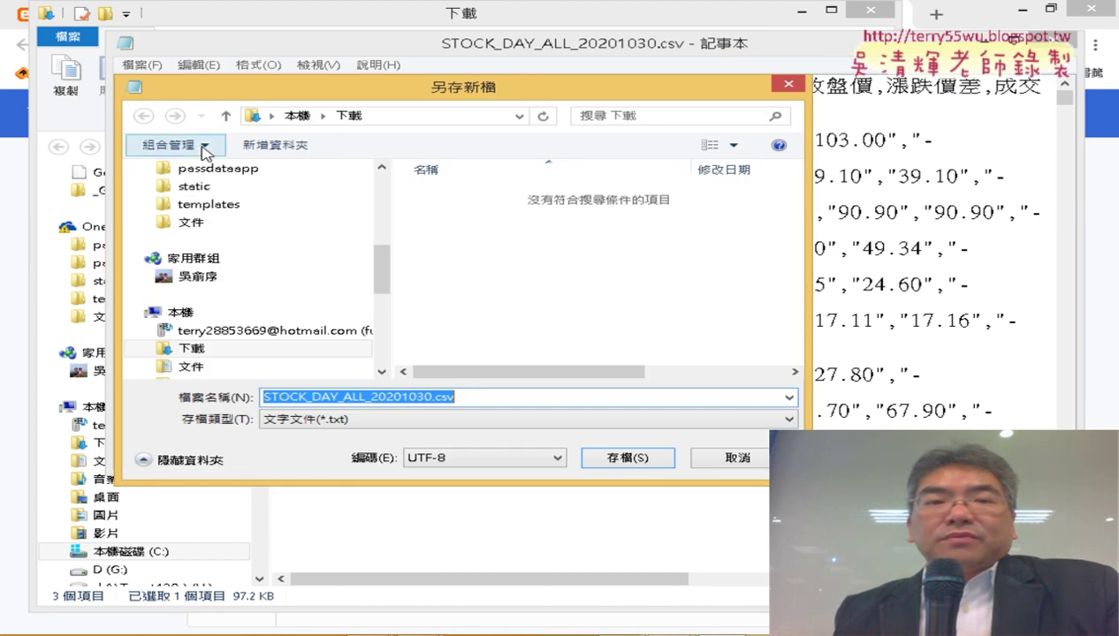
pyautogui.moveTo(387, 89); pyautogui.dragTo(394, 23)
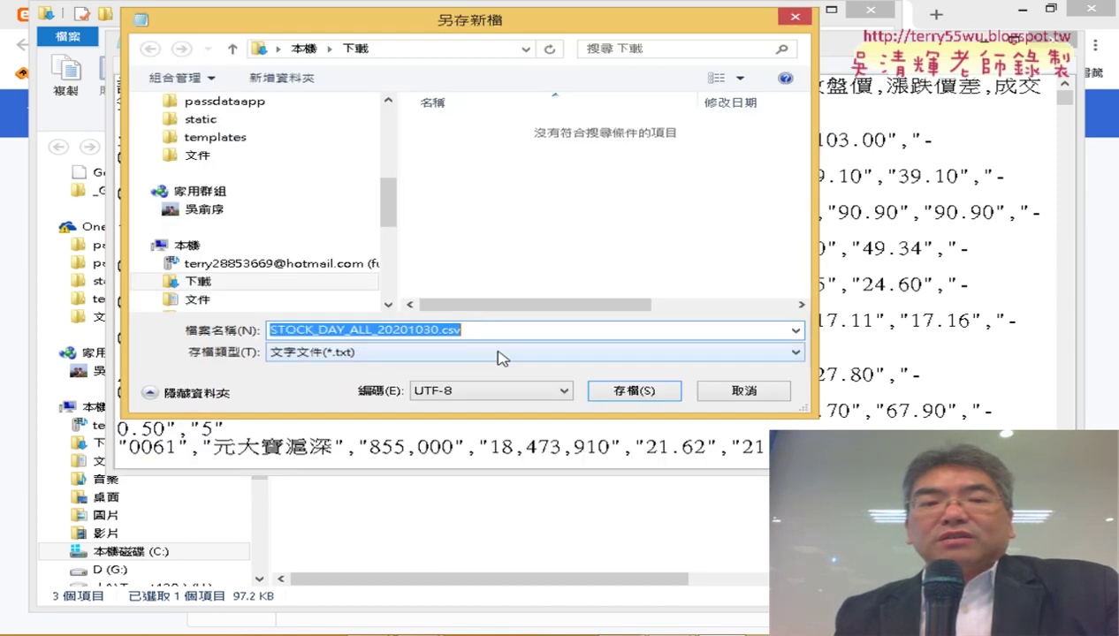
pyautogui.click(522, 389)
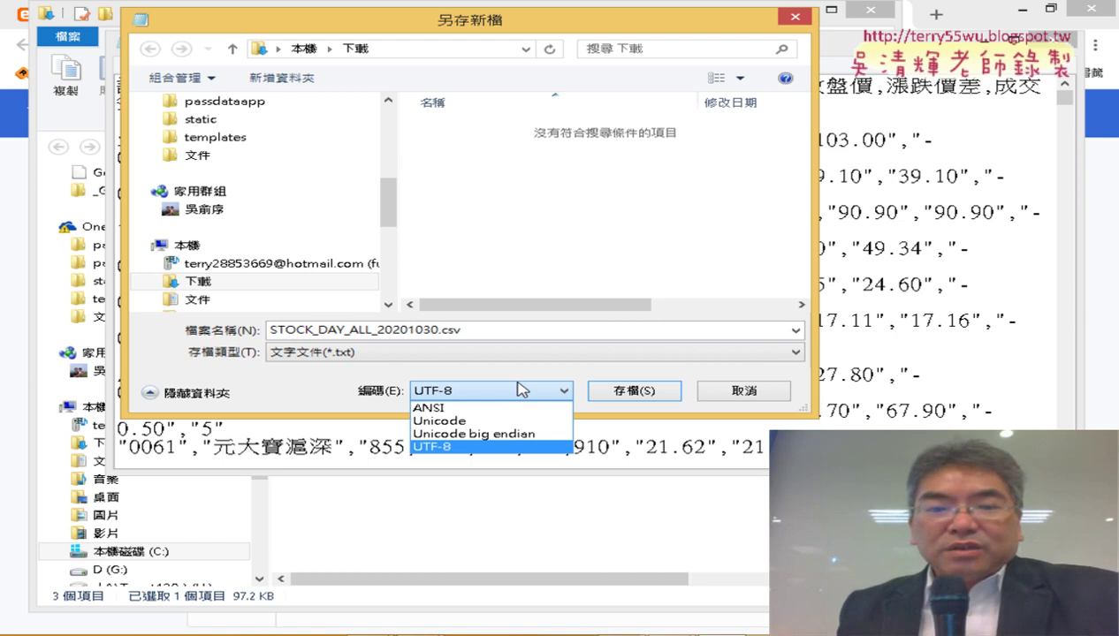
pyautogui.click(468, 410)
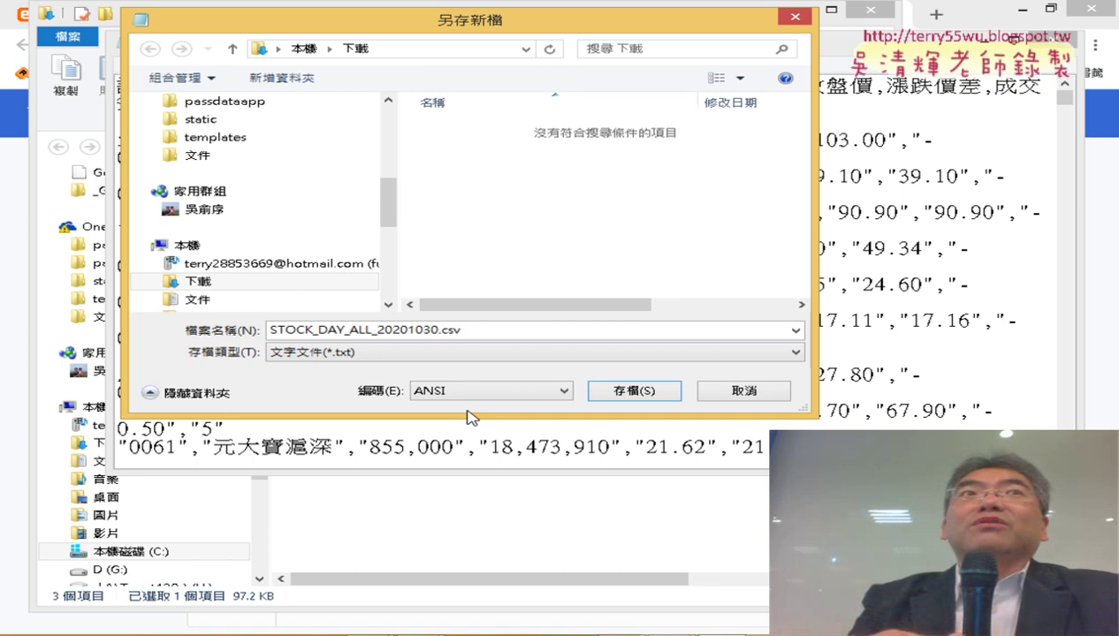
pyautogui.click(468, 391)
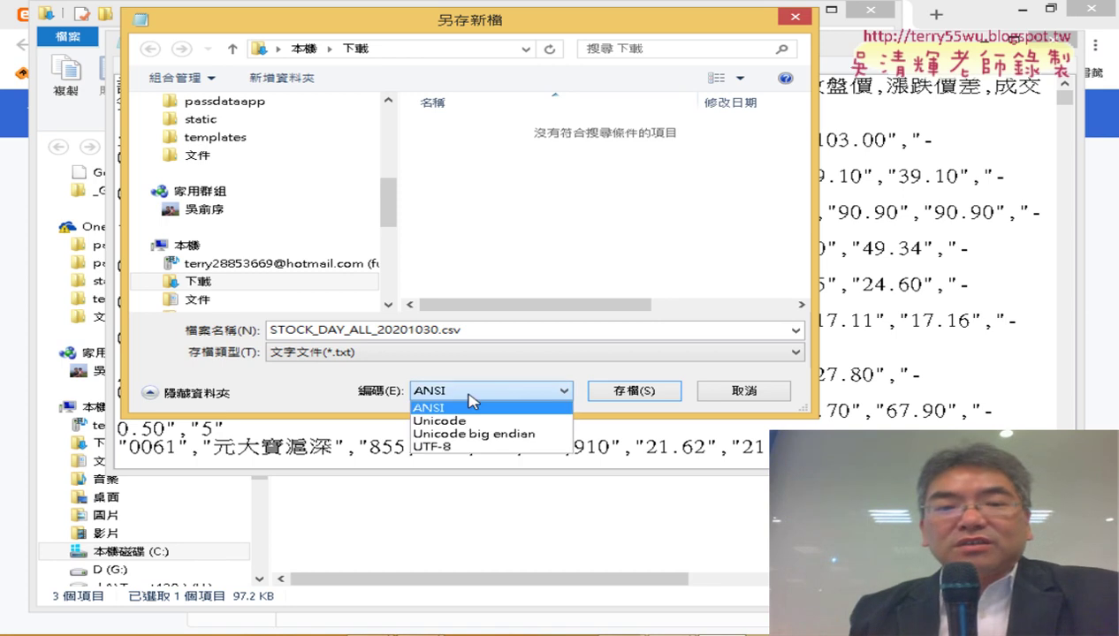
pyautogui.click(483, 411)
pyautogui.click(617, 391)
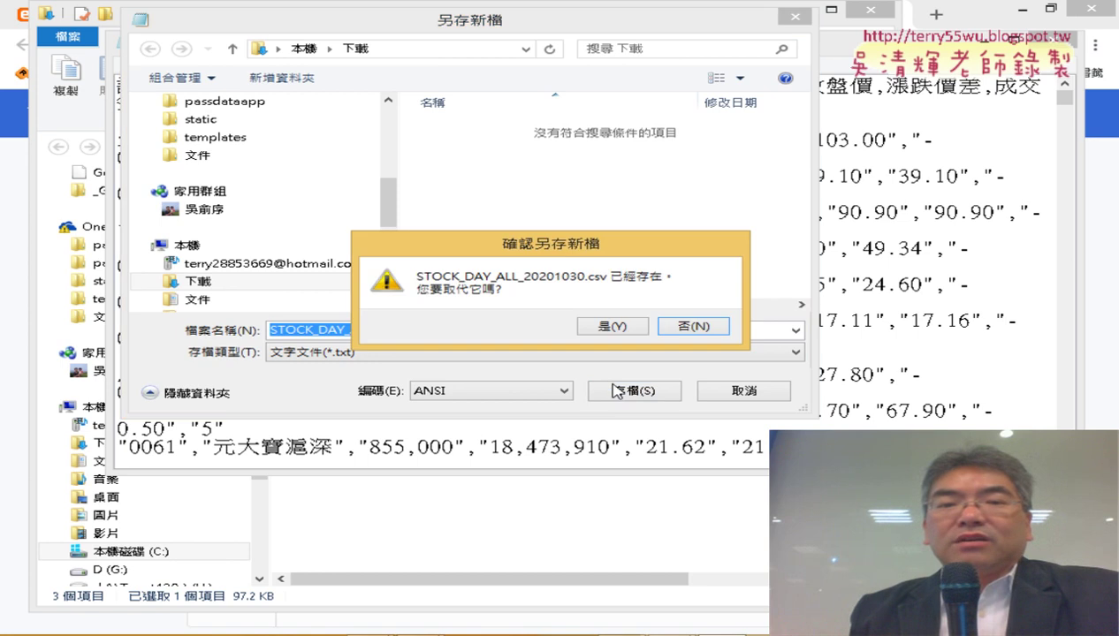
pyautogui.click(614, 329)
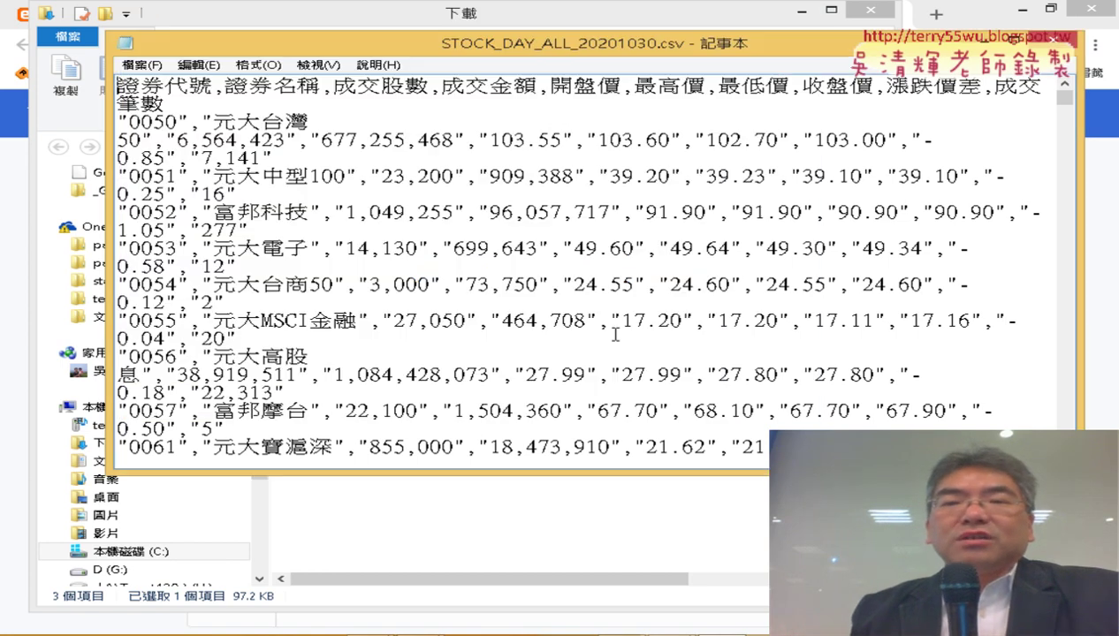
pyautogui.click(1064, 42)
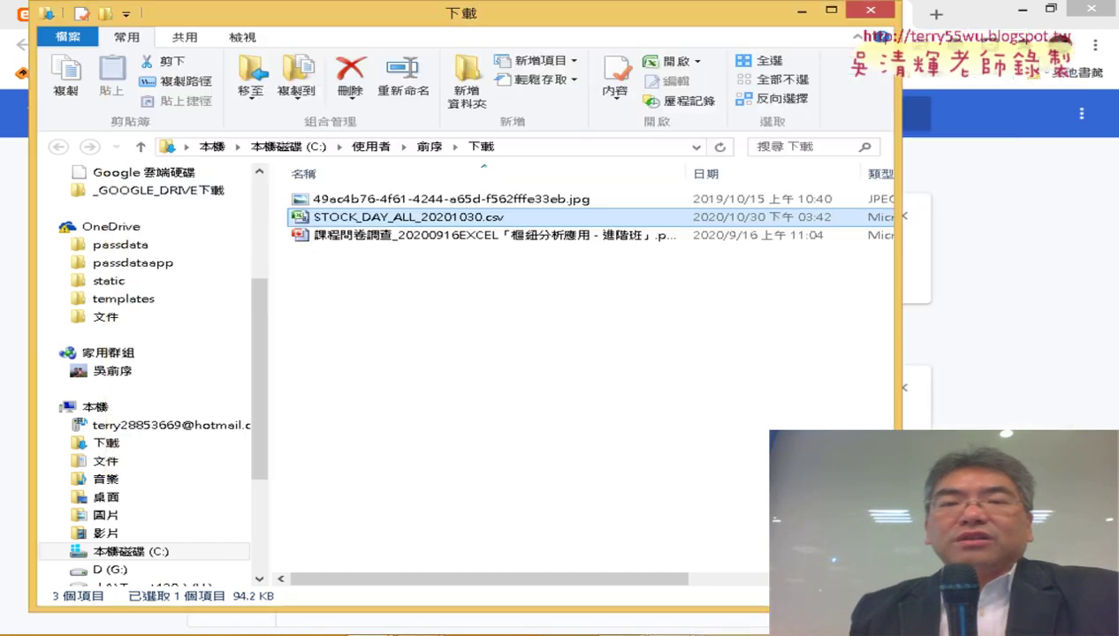
# Step: Open the ANSI-saved CSV in Excel and AutoFit columns A–J to their contents
pyautogui.doubleClick(570, 225)
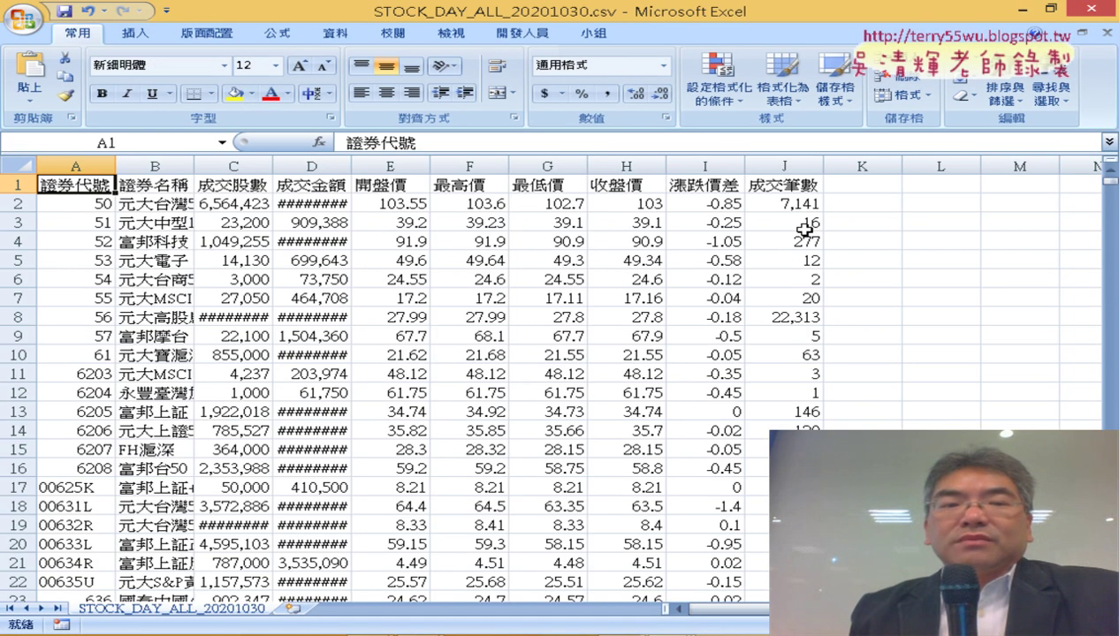
pyautogui.moveTo(102, 168); pyautogui.dragTo(778, 168)
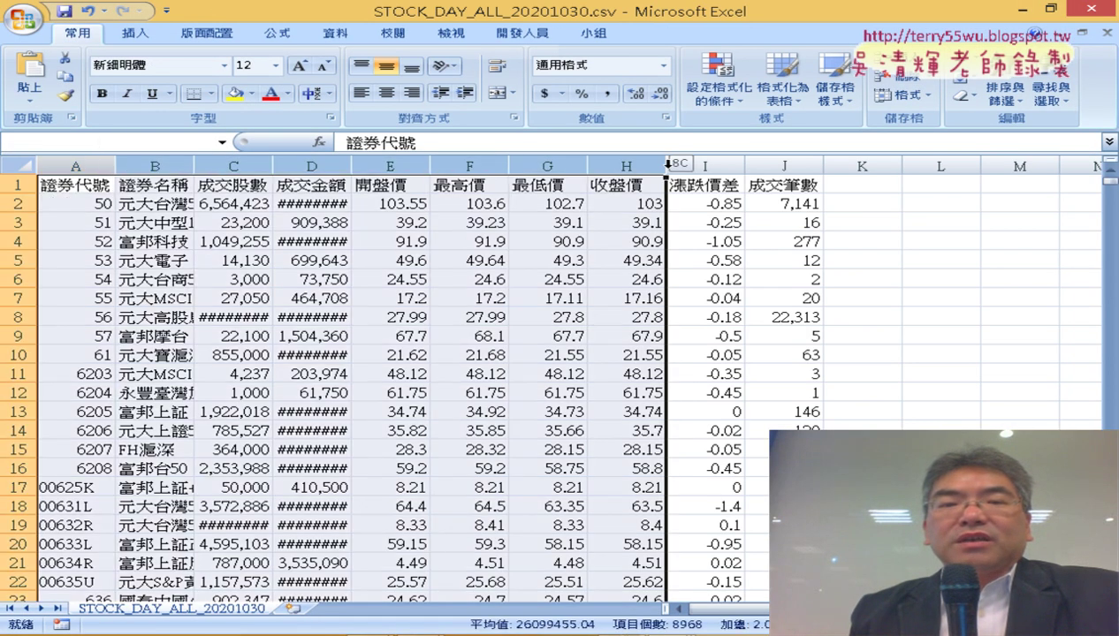
pyautogui.doubleClick(351, 172)
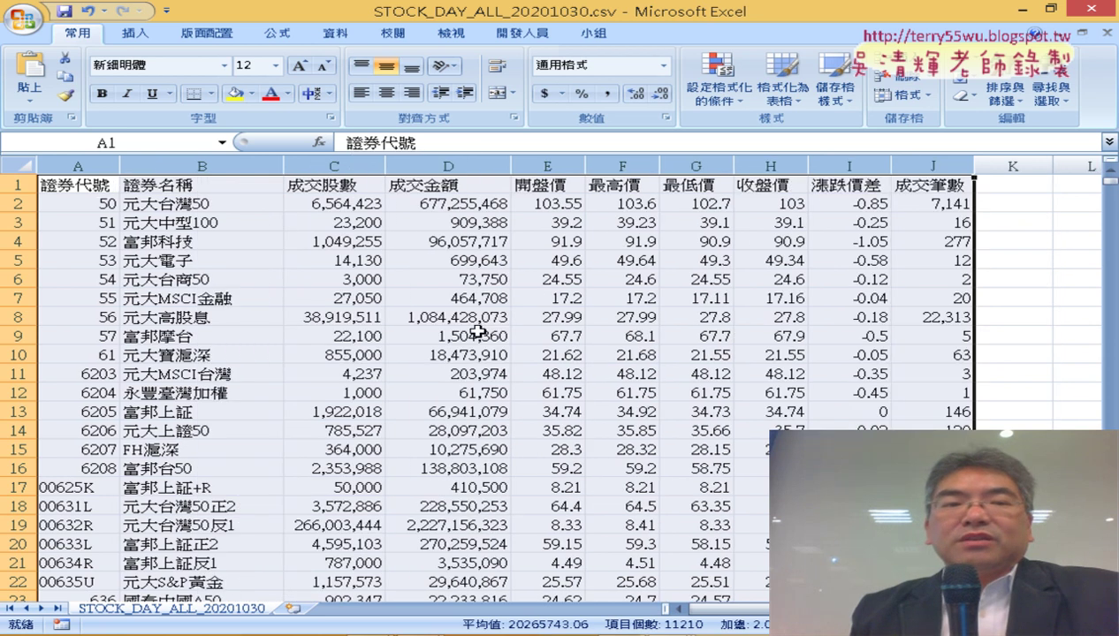
pyautogui.click(203, 209)
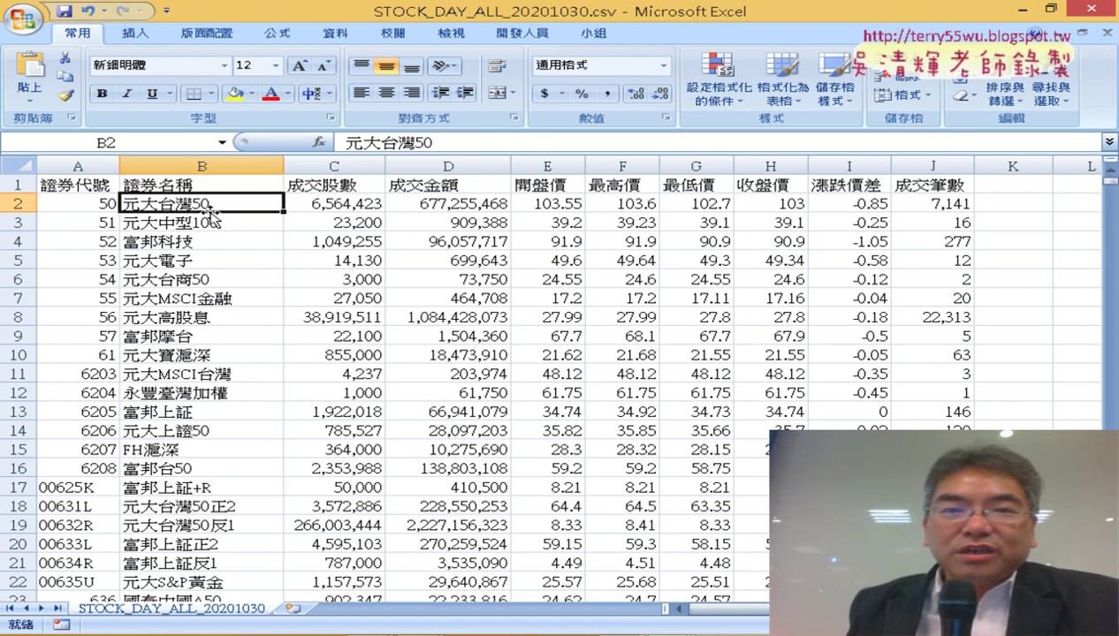
# Step: Close the CSV without saving and minimize Excel back to the Downloads folder
pyautogui.click(1105, 7)
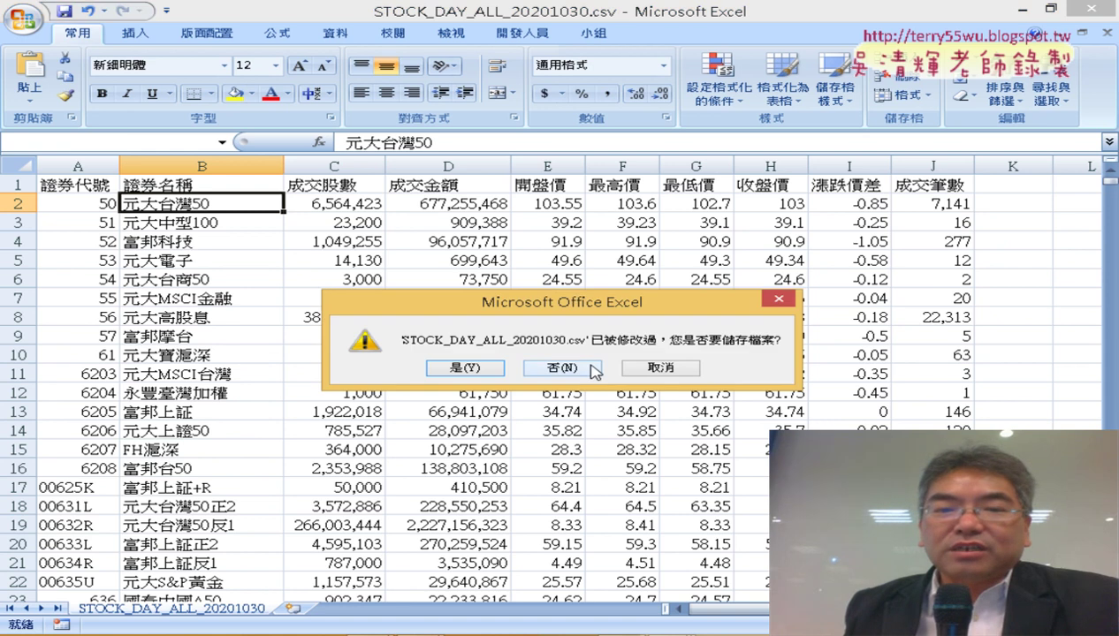
pyautogui.click(594, 368)
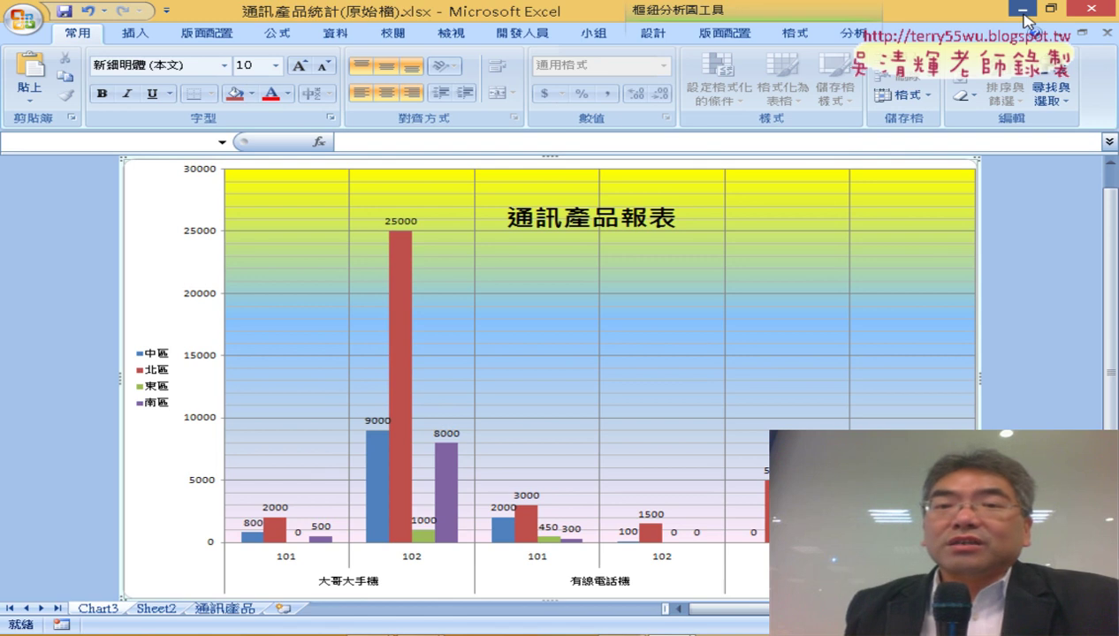
pyautogui.click(1024, 11)
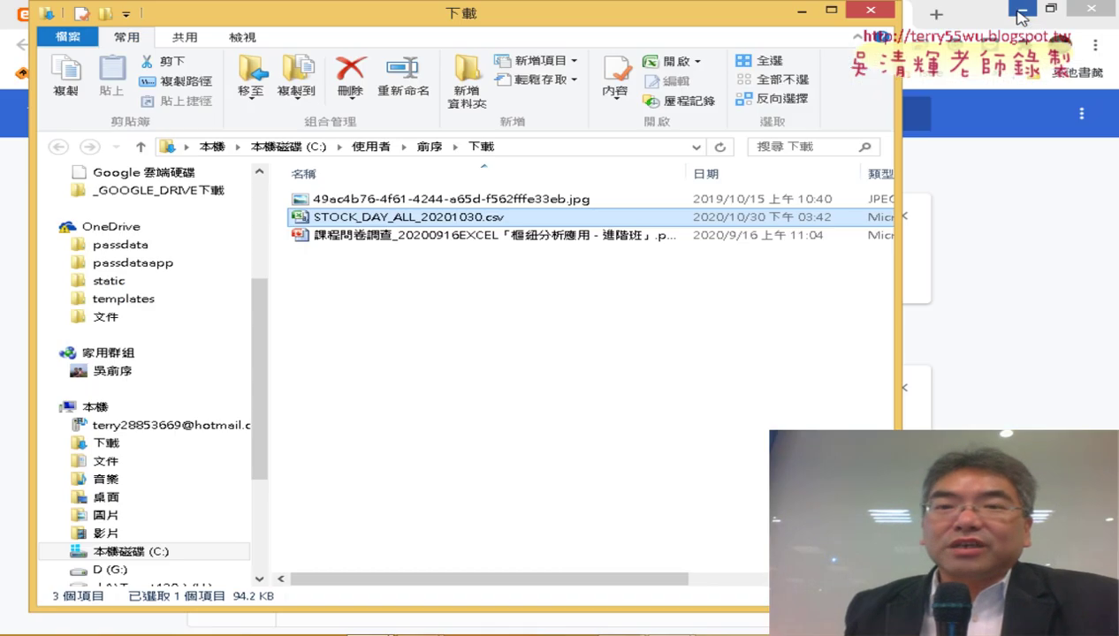
# Step: Return to the data.gov.tw dataset tab and delete 'dataset/11549' from its address
pyautogui.click(804, 11)
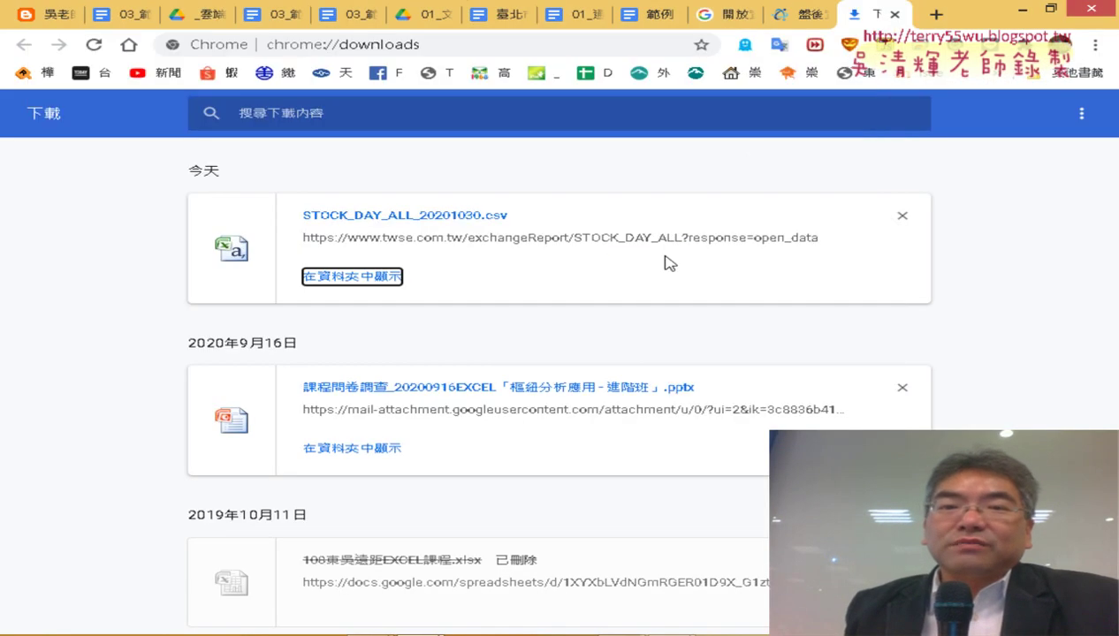
pyautogui.click(716, 18)
pyautogui.click(800, 13)
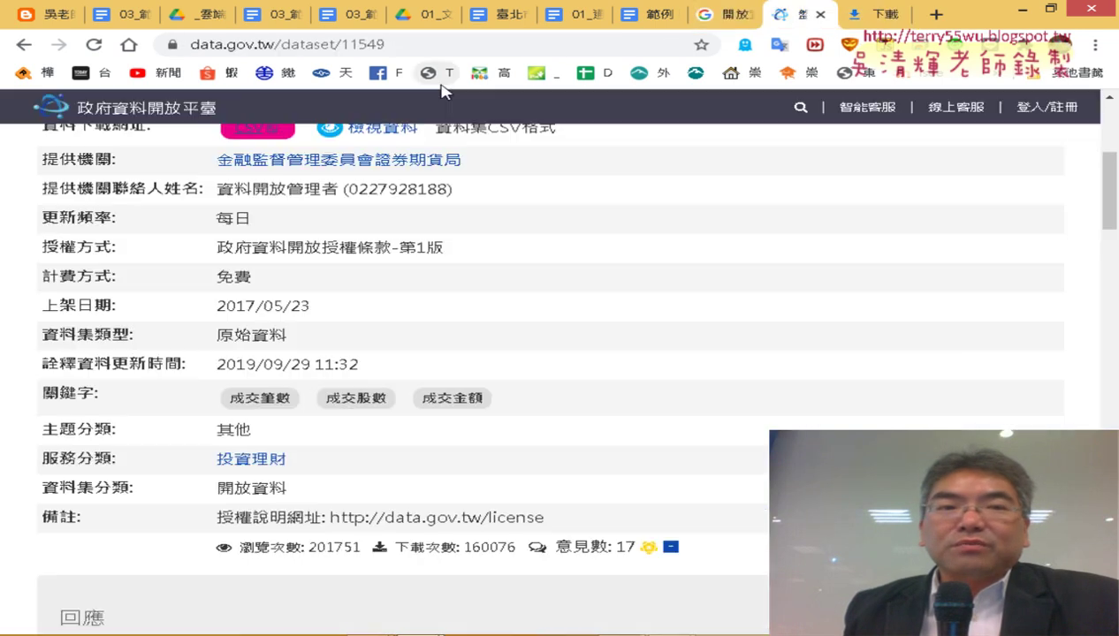
pyautogui.click(290, 45)
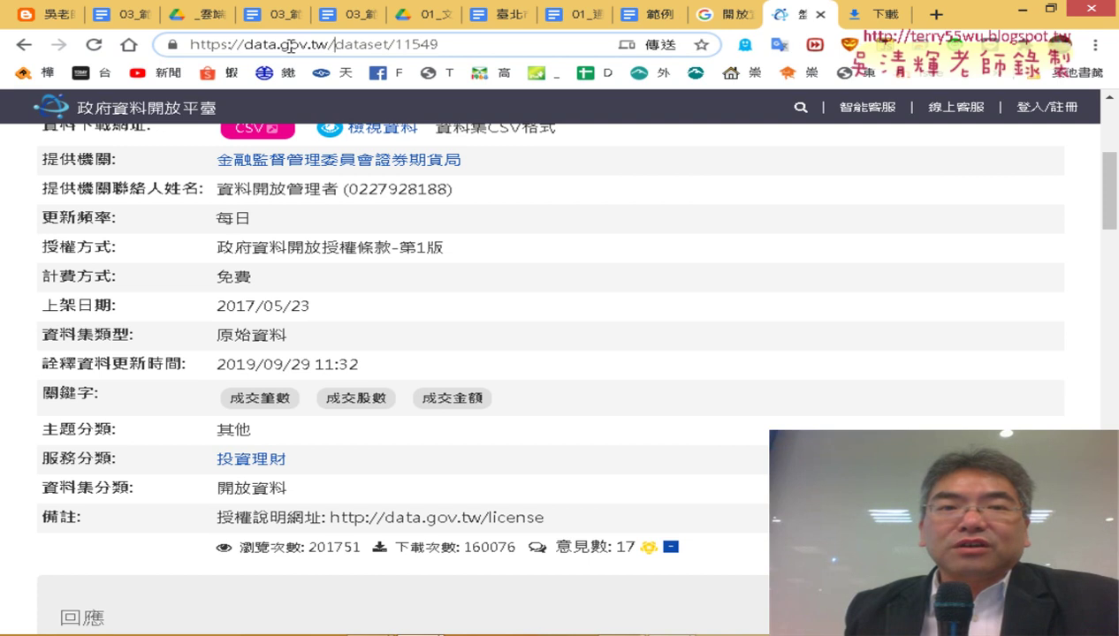
pyautogui.moveTo(339, 50); pyautogui.dragTo(500, 46)
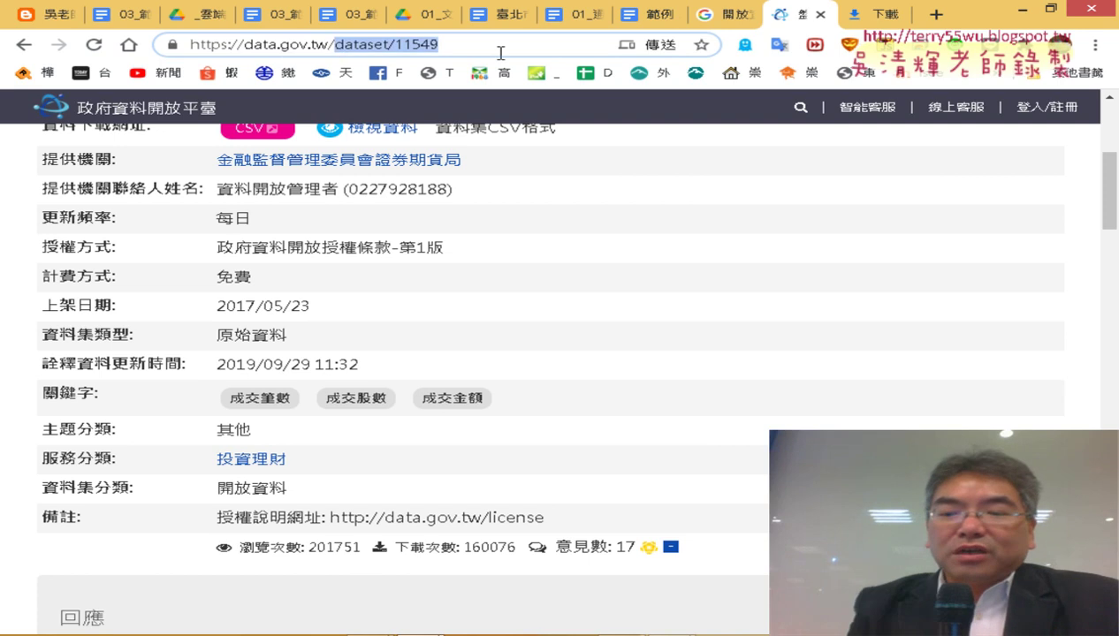
pyautogui.press('BackSpace')
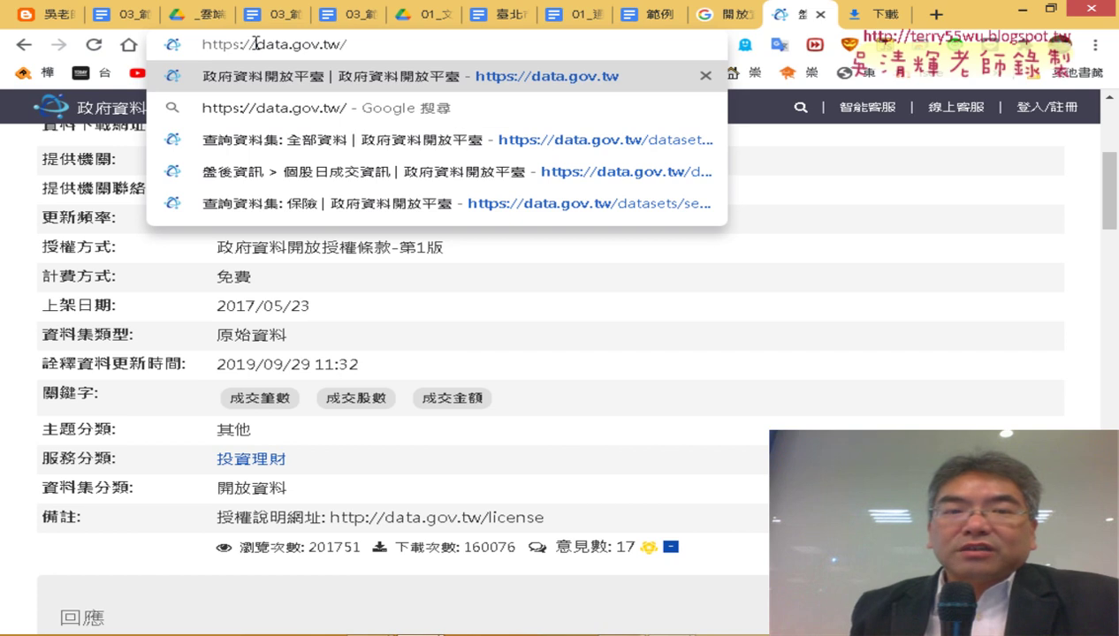
# Step: Trim the address to 'data.gov' and load the U.S. DATA.GOV home page
pyautogui.moveTo(258, 46); pyautogui.dragTo(141, 32)
pyautogui.press('BackSpace')
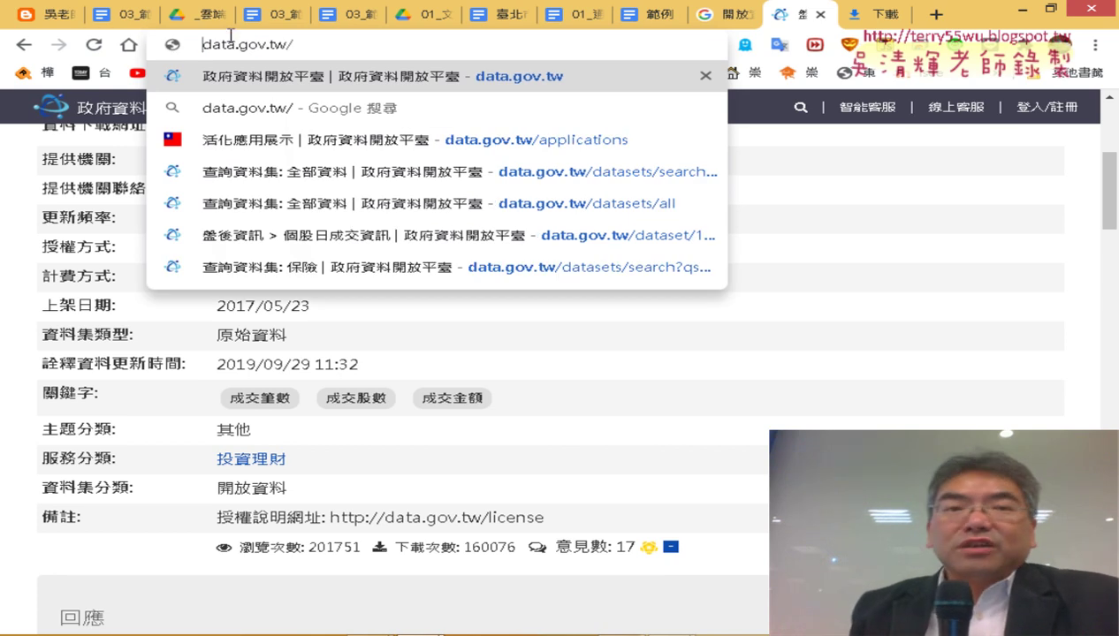
pyautogui.click(348, 45)
pyautogui.press('BackSpace')
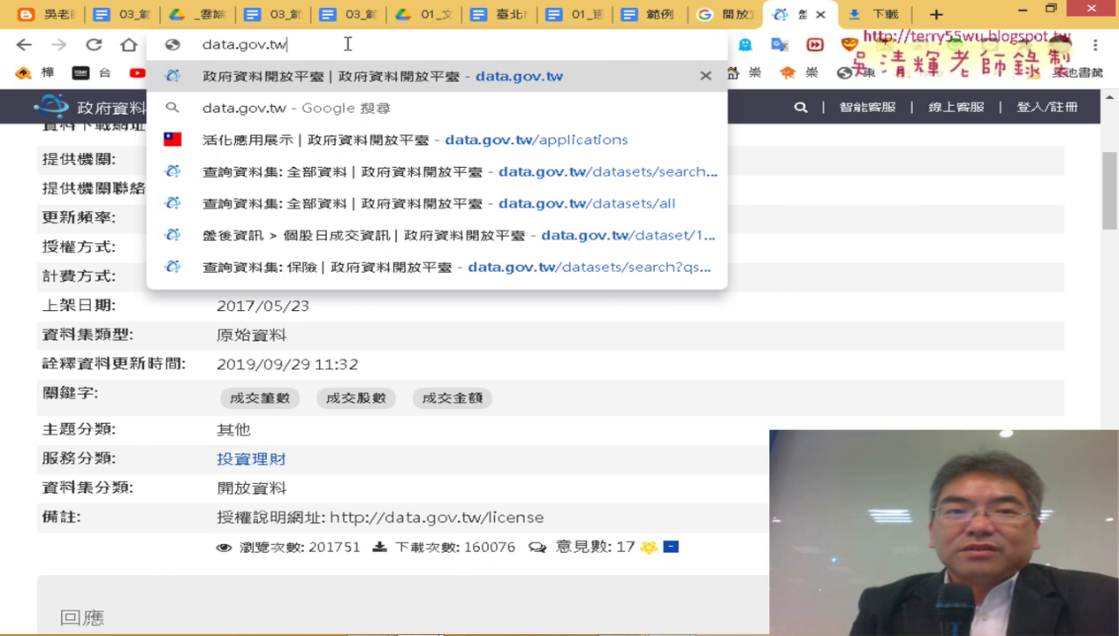
pyautogui.press('BackSpace')
pyautogui.press('BackSpace')
pyautogui.press('BackSpace')
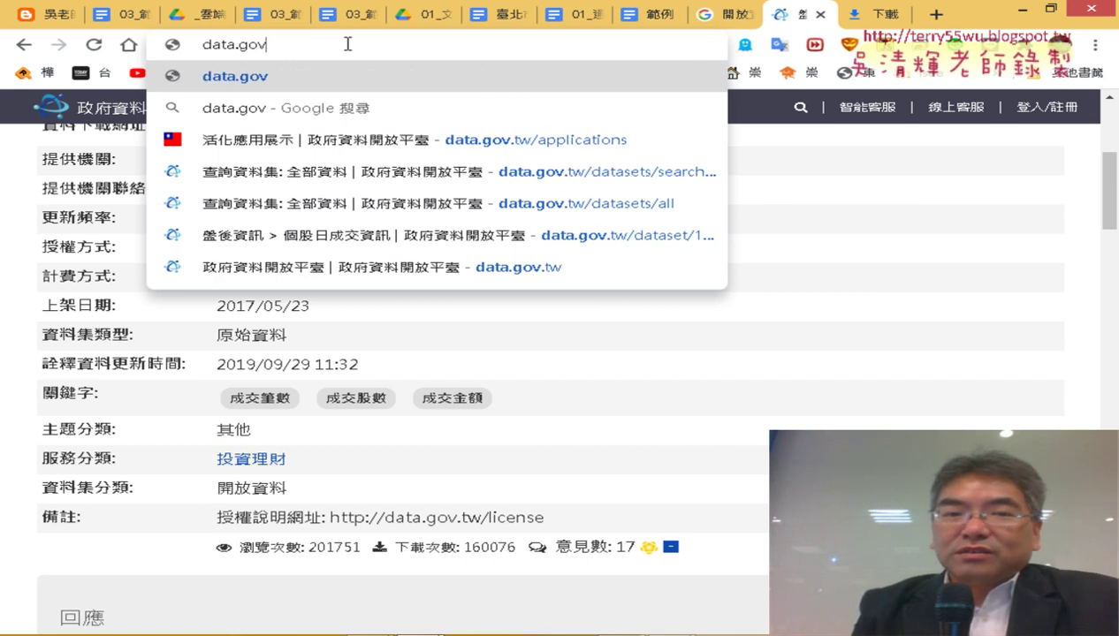
pyautogui.press('Return')
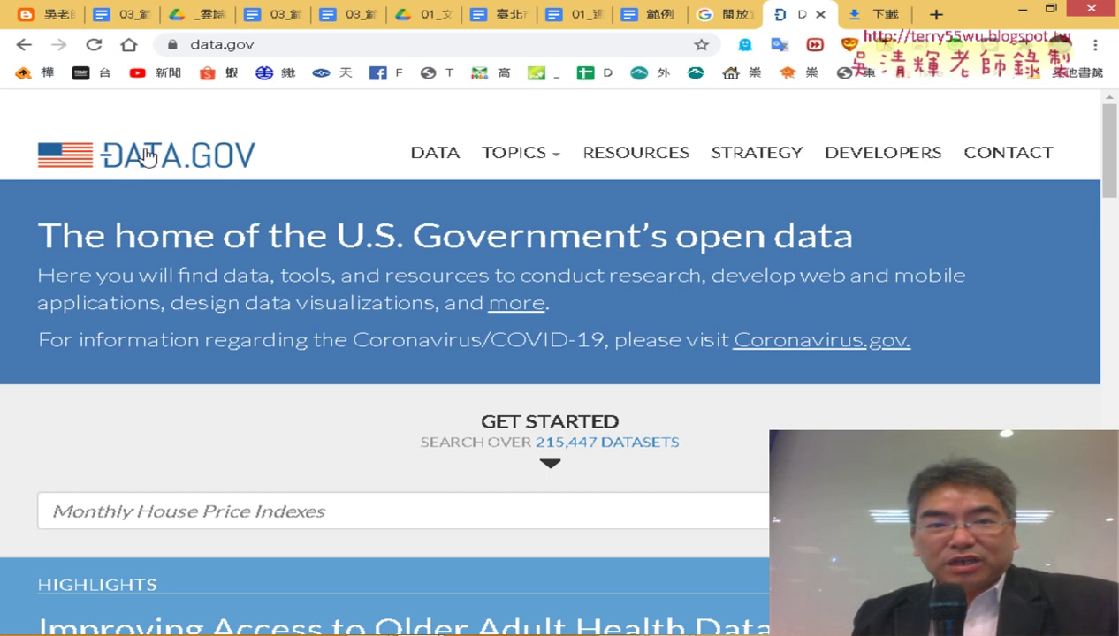
pyautogui.scroll(-2, 608, 201)
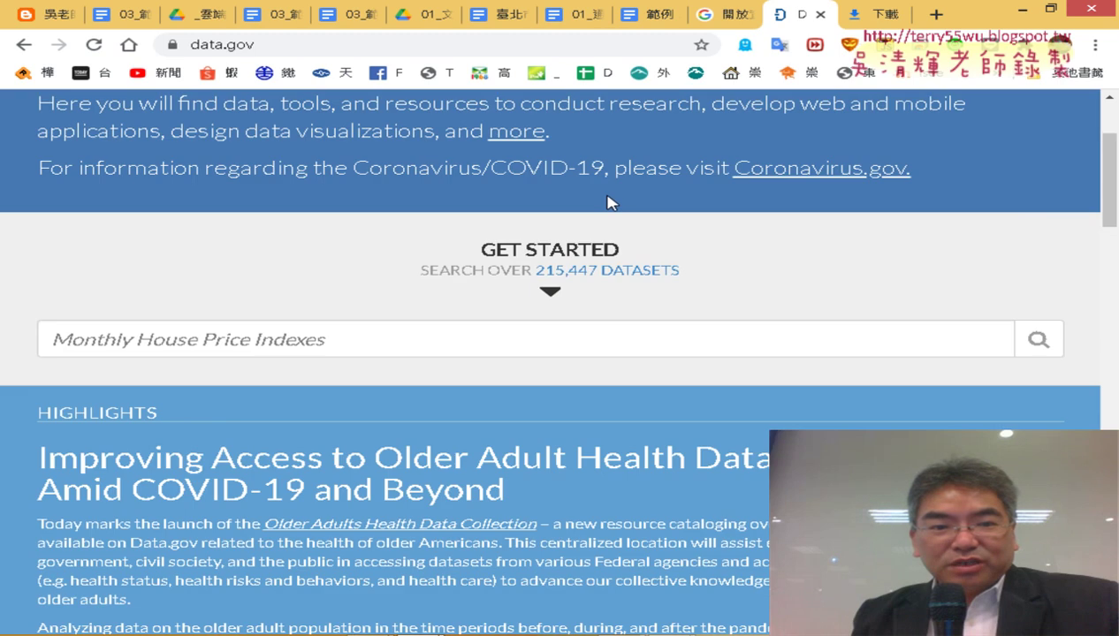
pyautogui.scroll(-2, 608, 202)
pyautogui.scroll(3, 641, 210)
pyautogui.scroll(1, 527, 188)
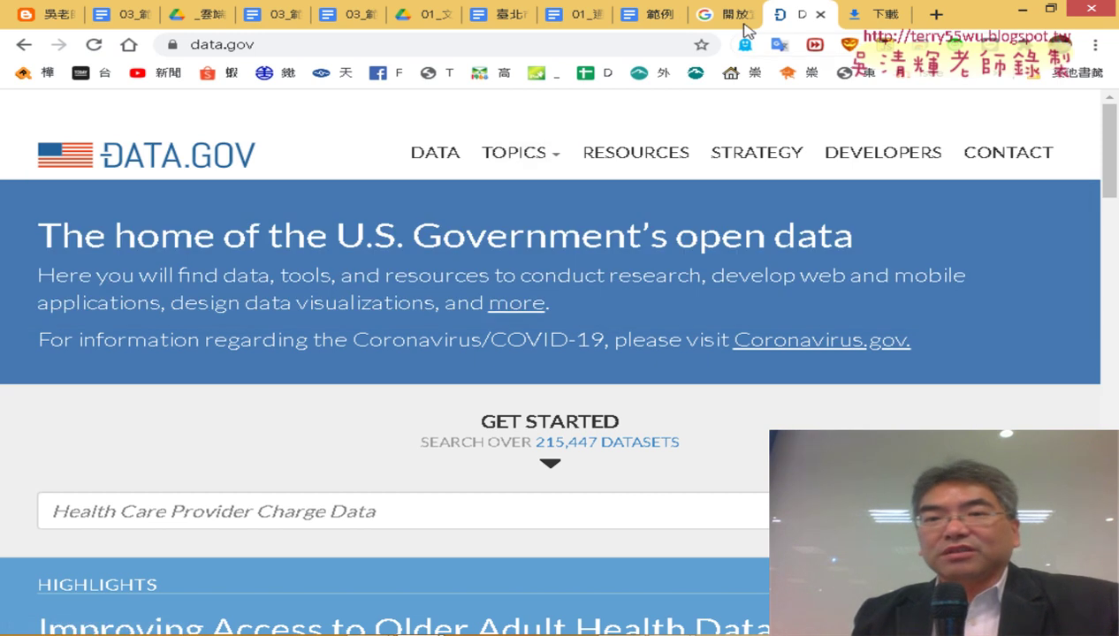
# Step: Show PowerPoint slide 76 (範例：問卷調查), then bring up 問卷調查01(原始檔).xlsx in Excel
pyautogui.click(1016, 14)
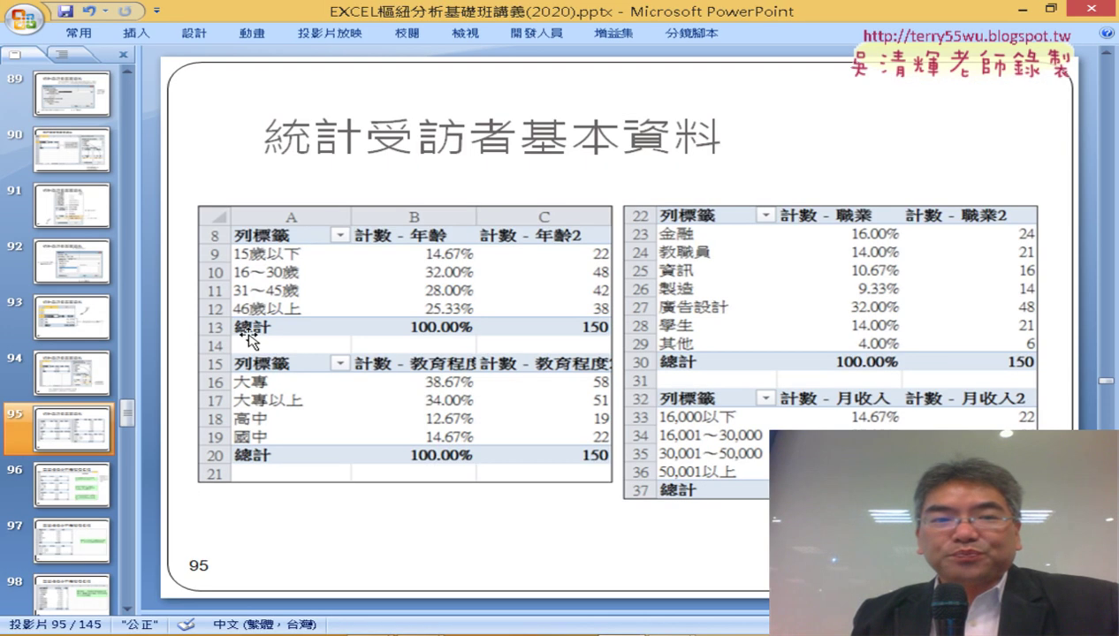
pyautogui.click(70, 157)
pyautogui.scroll(2, 75, 158)
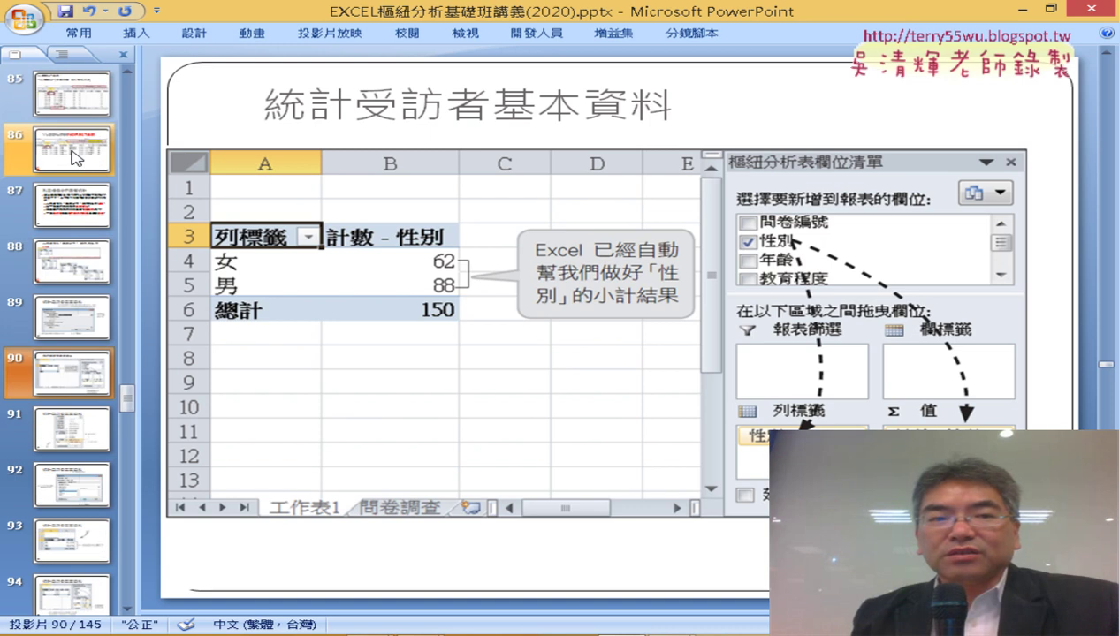
pyautogui.scroll(2, 75, 157)
pyautogui.scroll(2, 75, 157)
pyautogui.scroll(3, 75, 157)
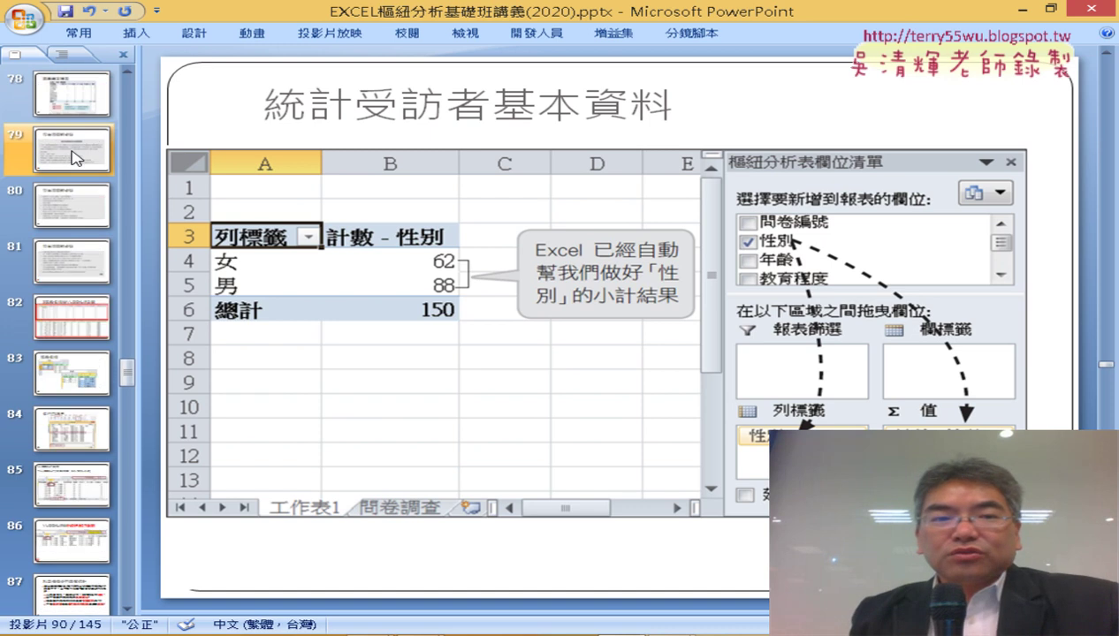
pyautogui.scroll(2, 75, 157)
pyautogui.click(89, 100)
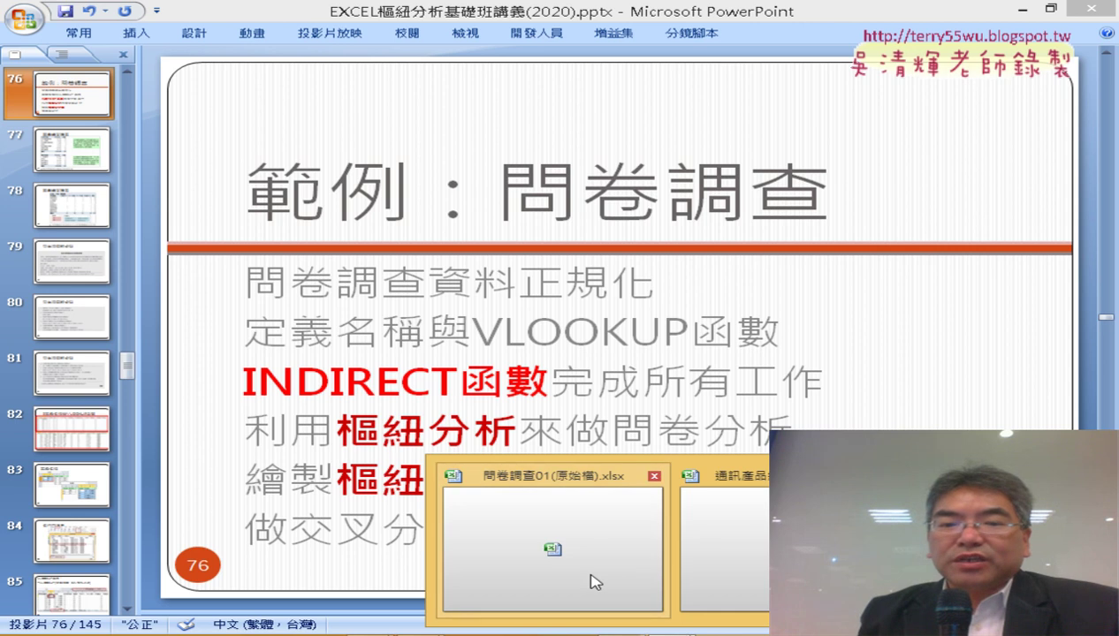
pyautogui.click(559, 550)
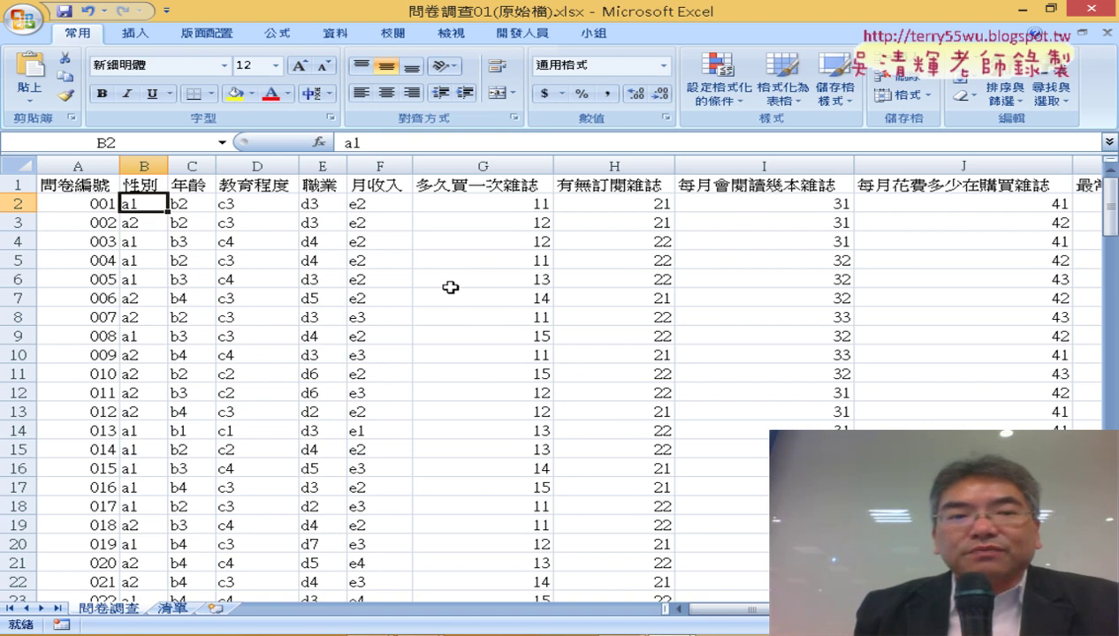
# Step: Review the coded 性別 column B and the coded values in B2, D2 and E2 on 問卷調查
pyautogui.click(141, 165)
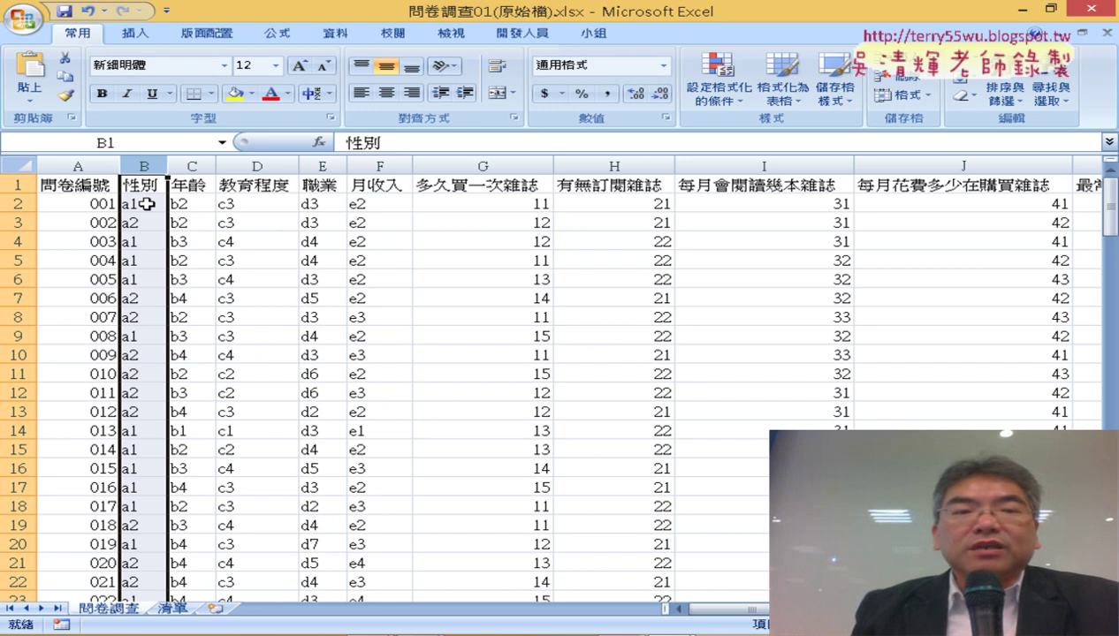
pyautogui.click(256, 206)
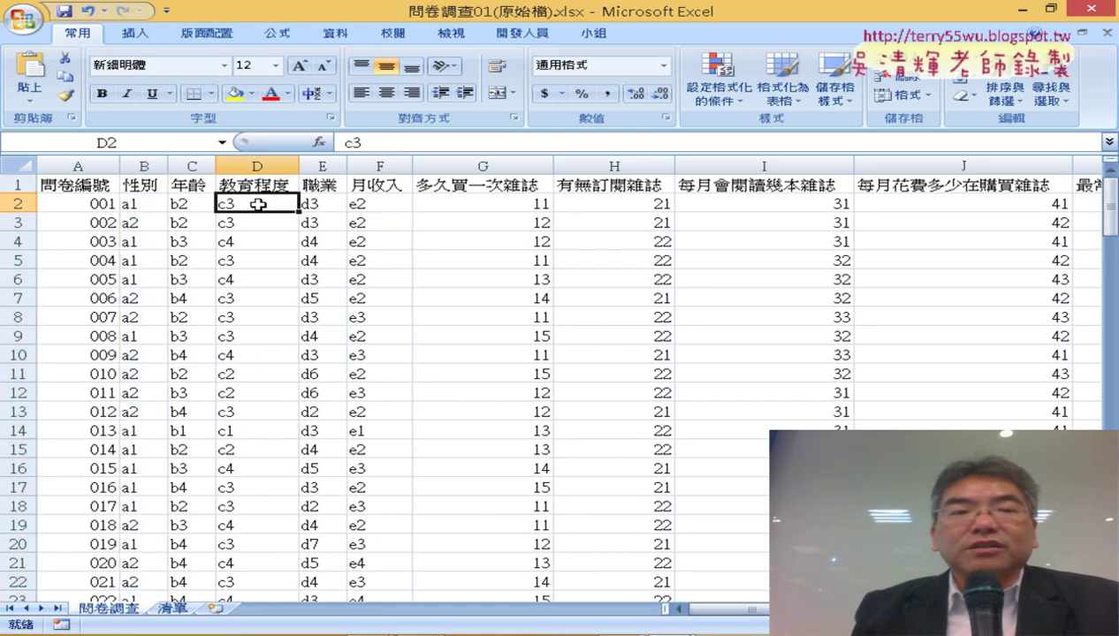
pyautogui.click(322, 206)
pyautogui.click(157, 205)
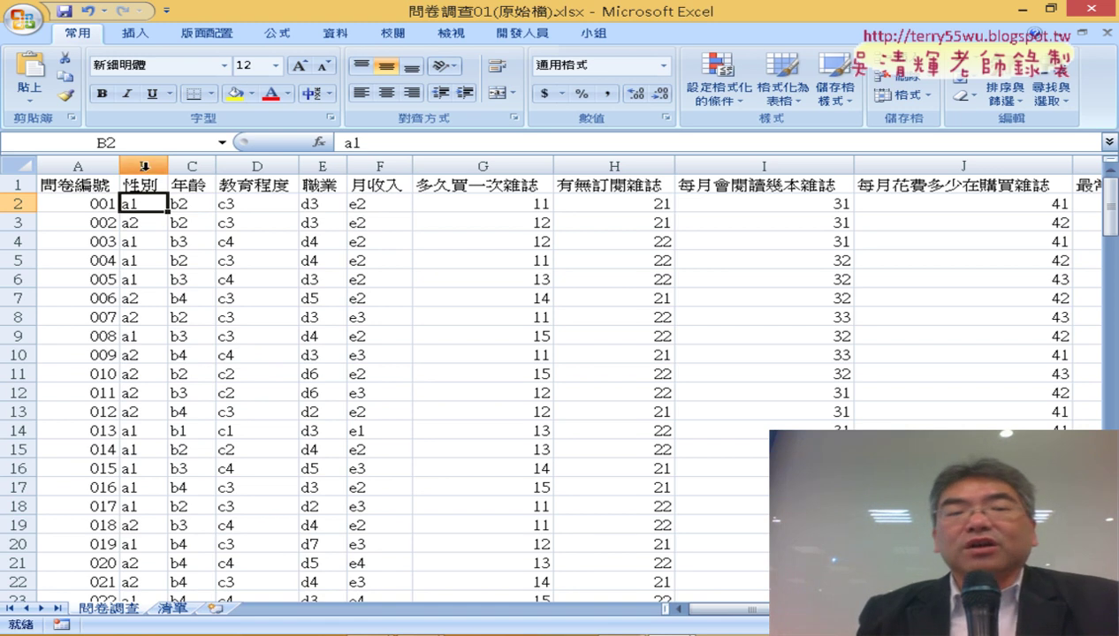
pyautogui.click(142, 164)
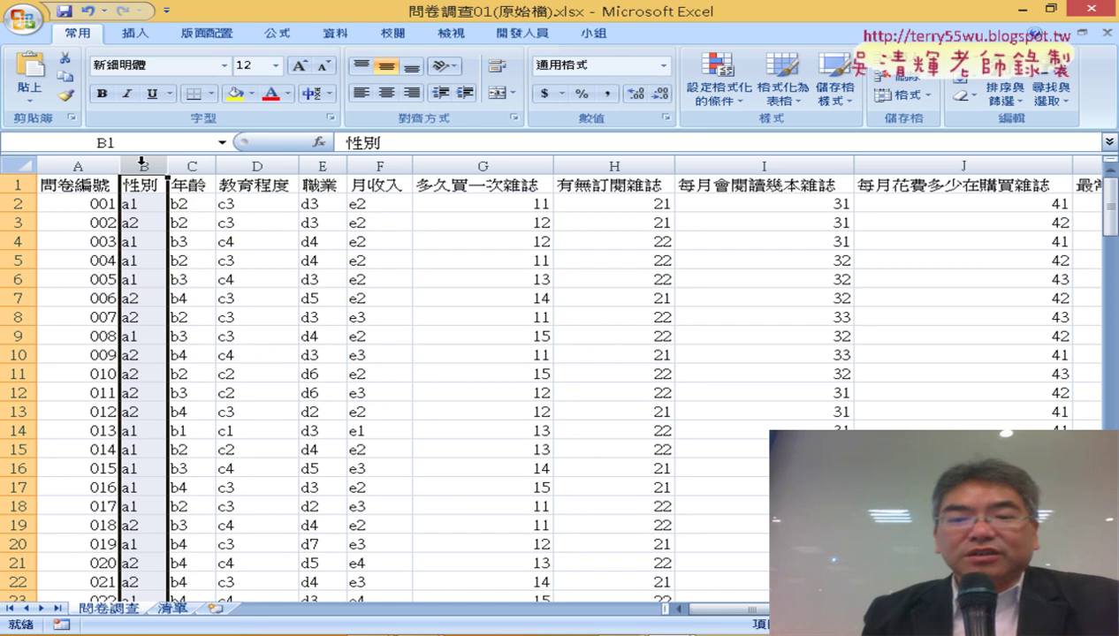
pyautogui.moveTo(721, 609); pyautogui.dragTo(760, 609)
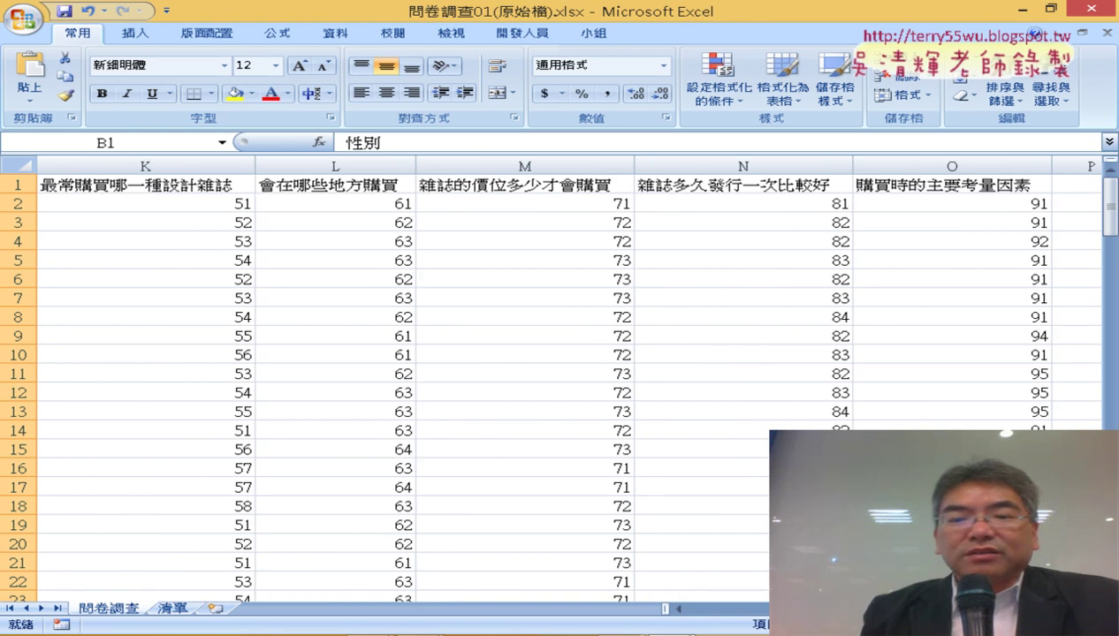
pyautogui.moveTo(761, 610); pyautogui.dragTo(707, 609)
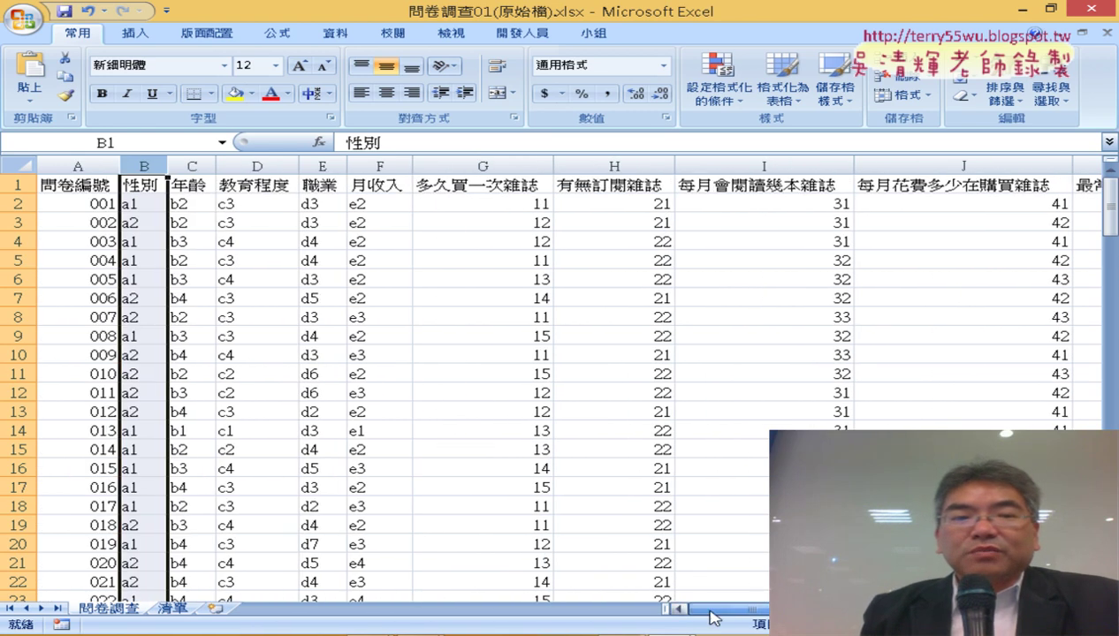
pyautogui.click(141, 205)
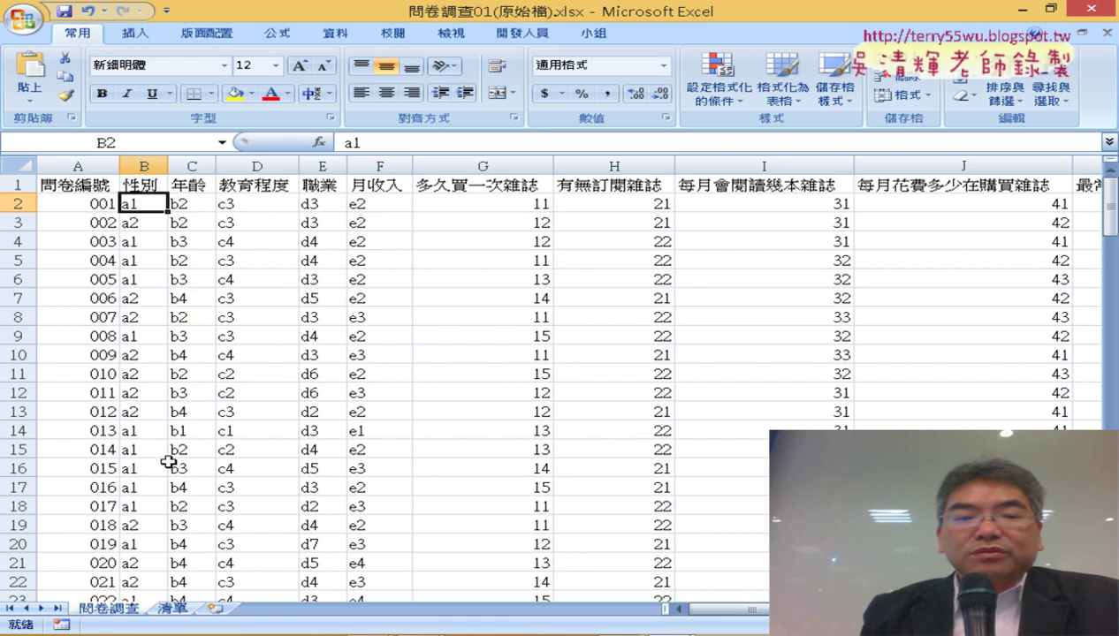
pyautogui.click(172, 609)
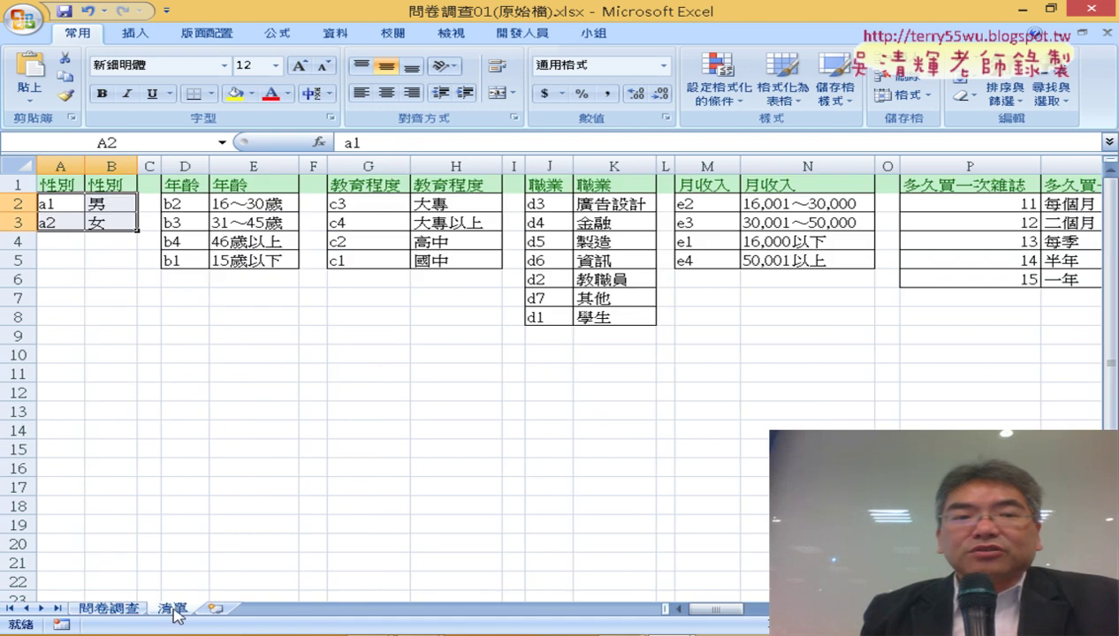
pyautogui.moveTo(57, 205); pyautogui.dragTo(101, 217)
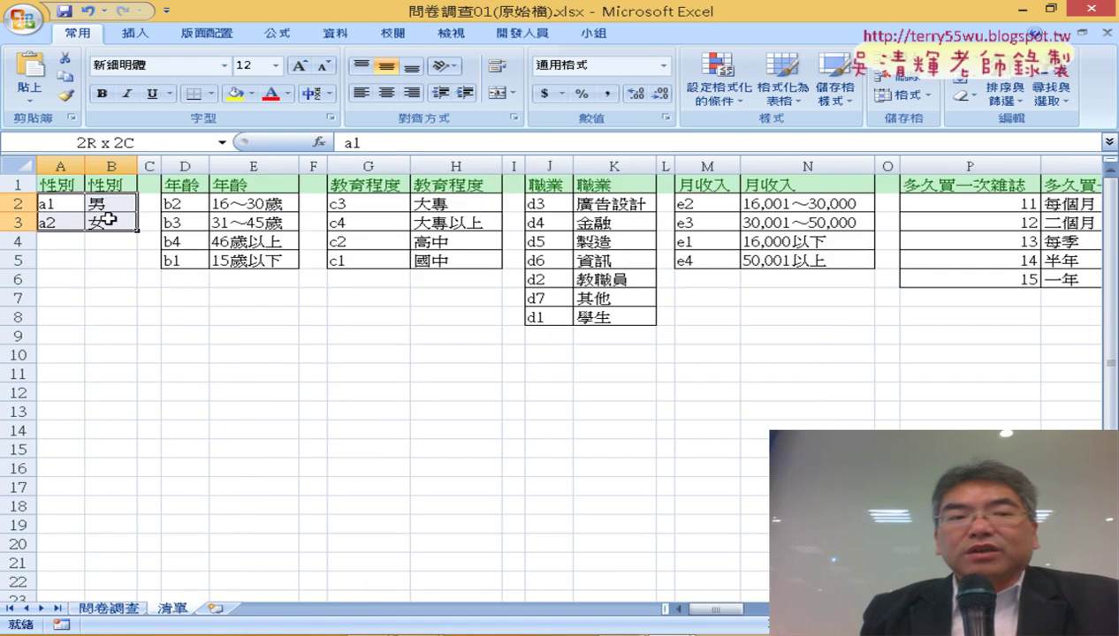
pyautogui.click(49, 206)
pyautogui.click(92, 203)
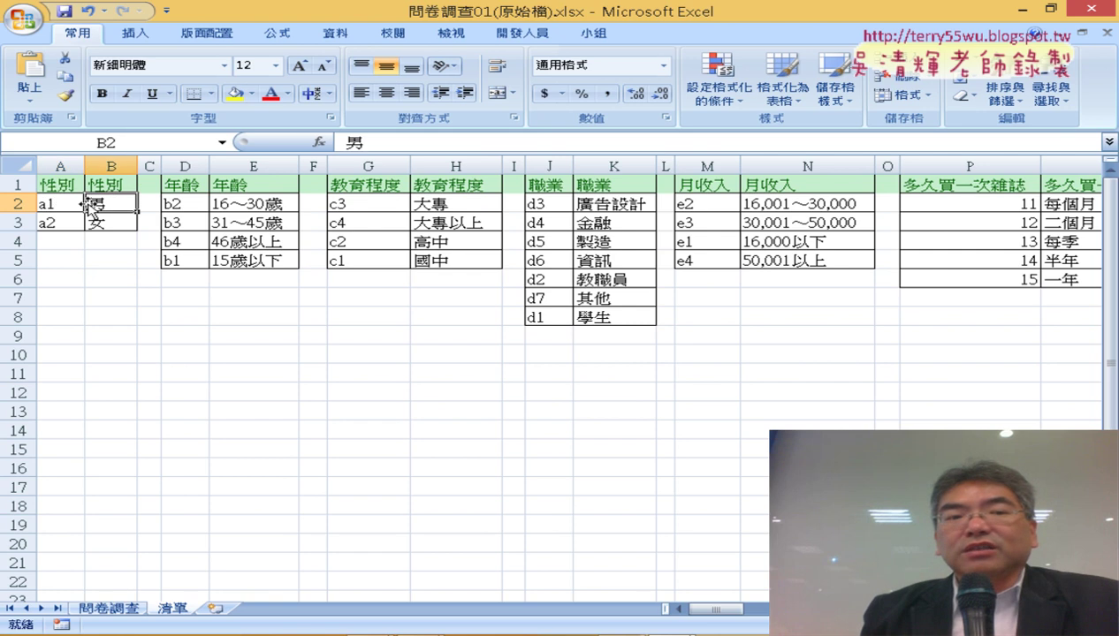
pyautogui.click(58, 204)
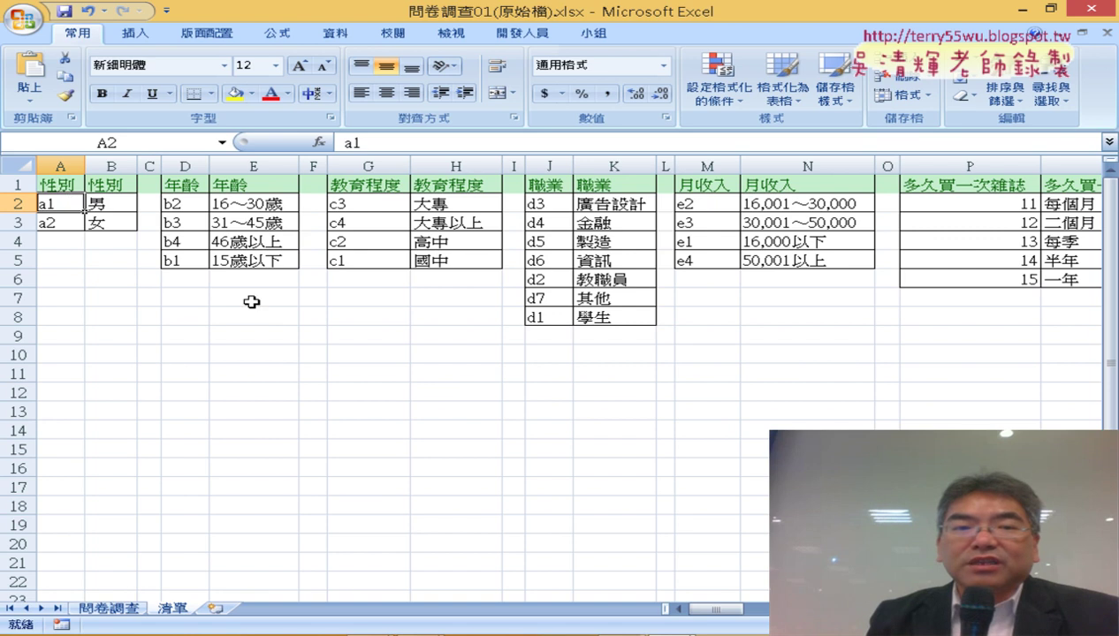
pyautogui.moveTo(192, 205); pyautogui.dragTo(250, 257)
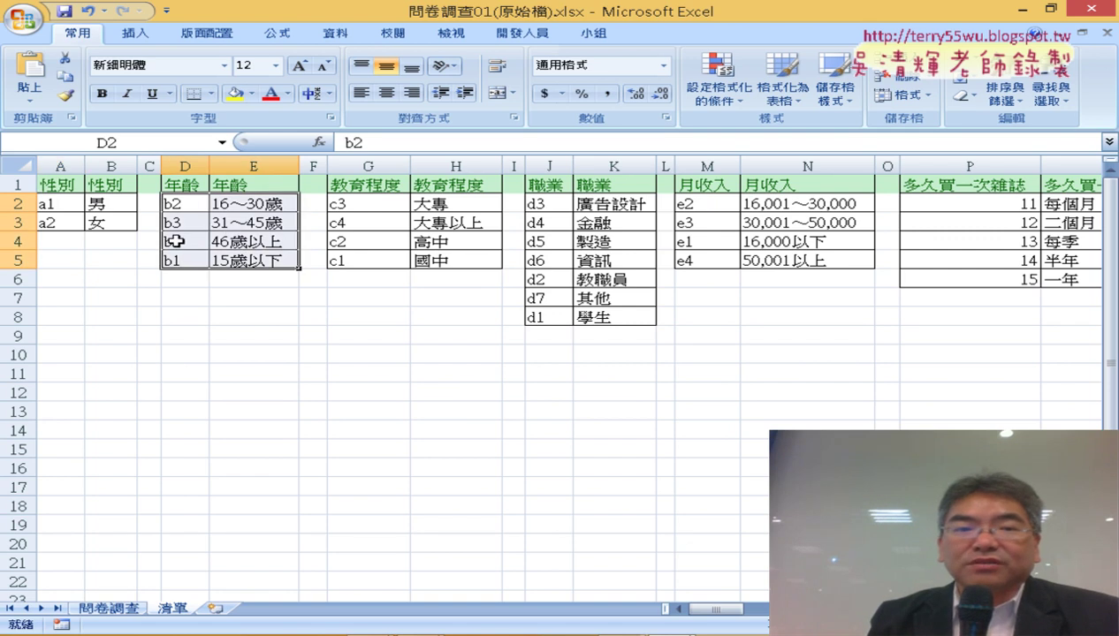
pyautogui.moveTo(361, 205); pyautogui.dragTo(450, 262)
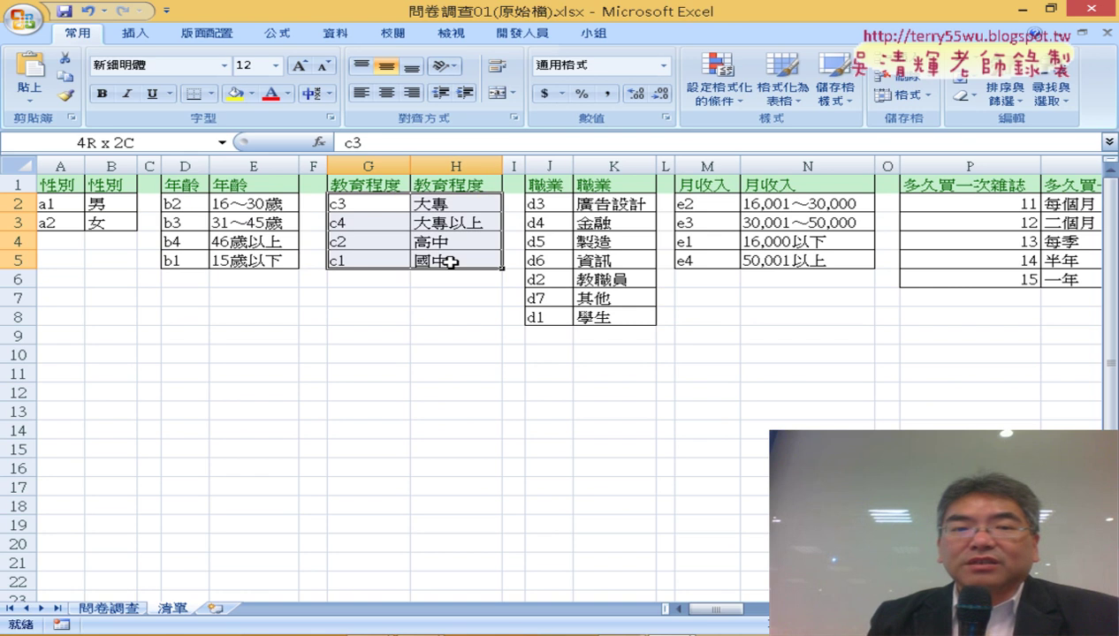
pyautogui.moveTo(537, 208); pyautogui.dragTo(619, 316)
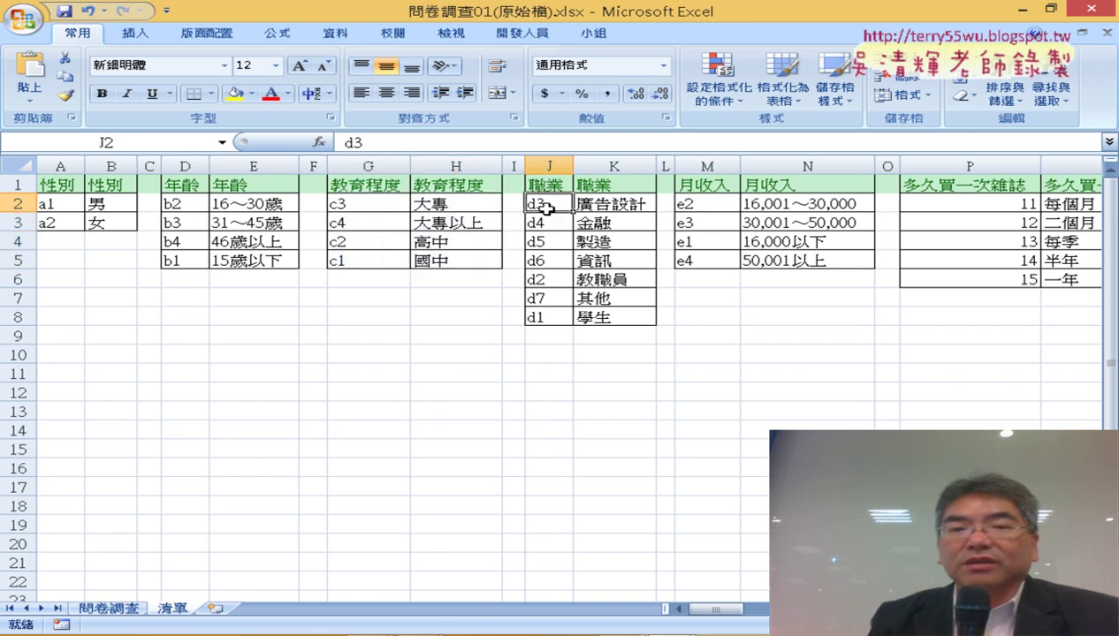
pyautogui.moveTo(698, 203); pyautogui.dragTo(800, 258)
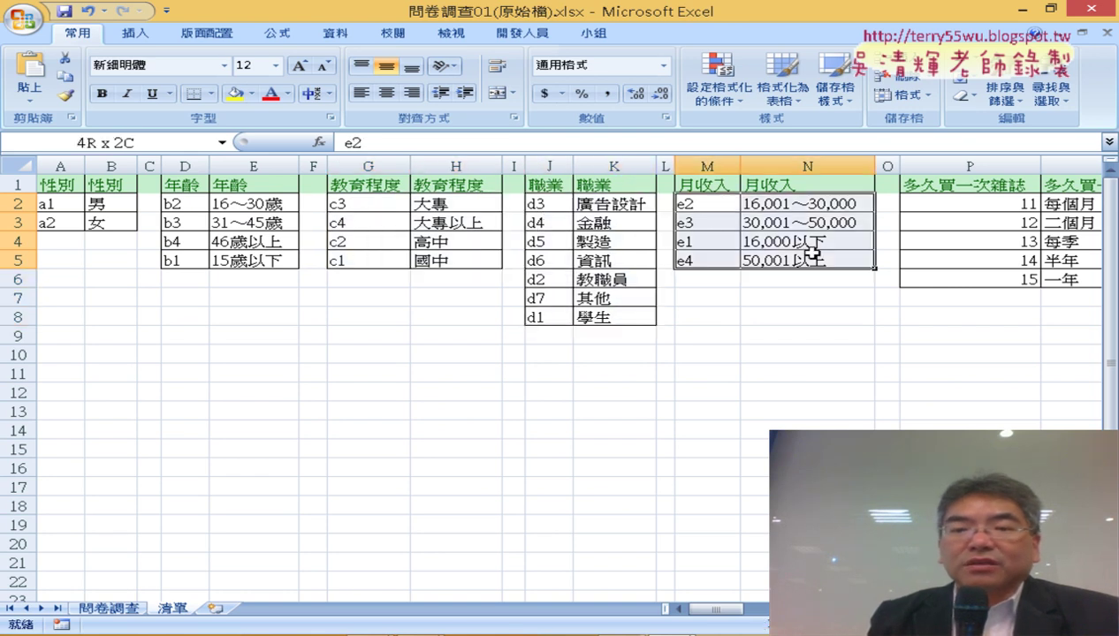
pyautogui.click(946, 202)
pyautogui.moveTo(743, 616)
pyautogui.mouseDown()
pyautogui.moveTo(778, 616)
pyautogui.moveTo(707, 609)
pyautogui.mouseUp()
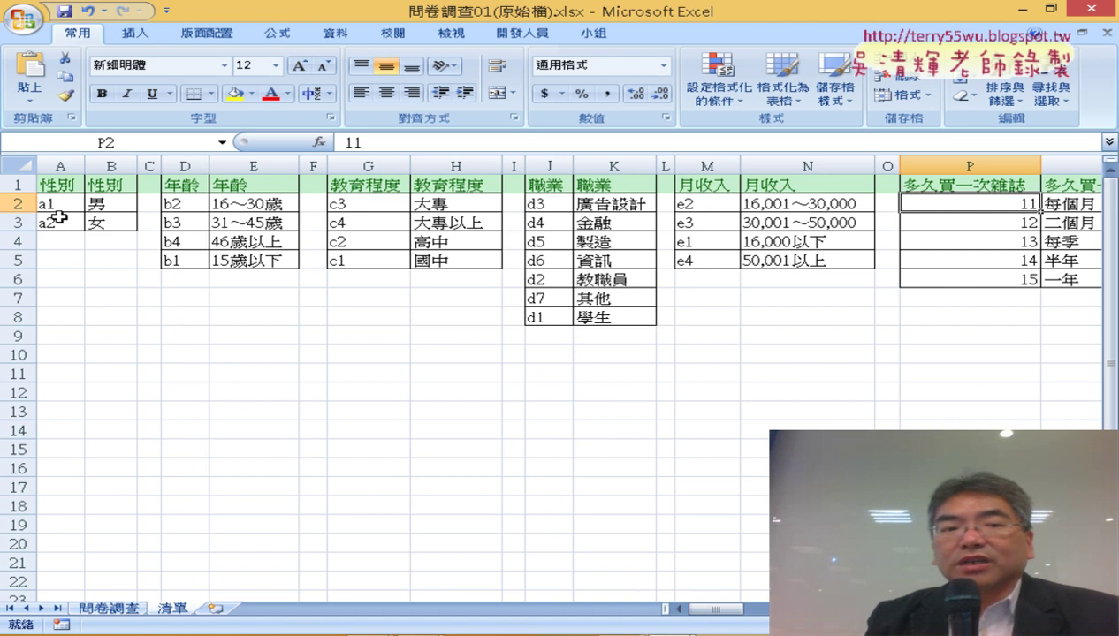
pyautogui.moveTo(53, 208); pyautogui.dragTo(100, 221)
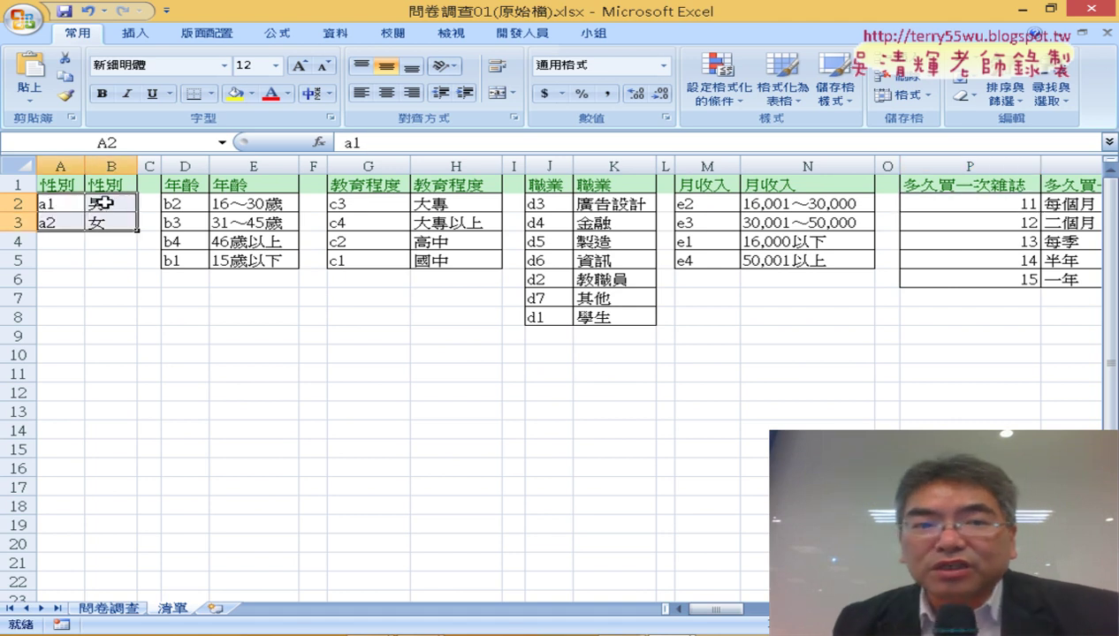
# Step: Name the 性別 code table A2:B3 '性別' via the Name Box
pyautogui.click(62, 182)
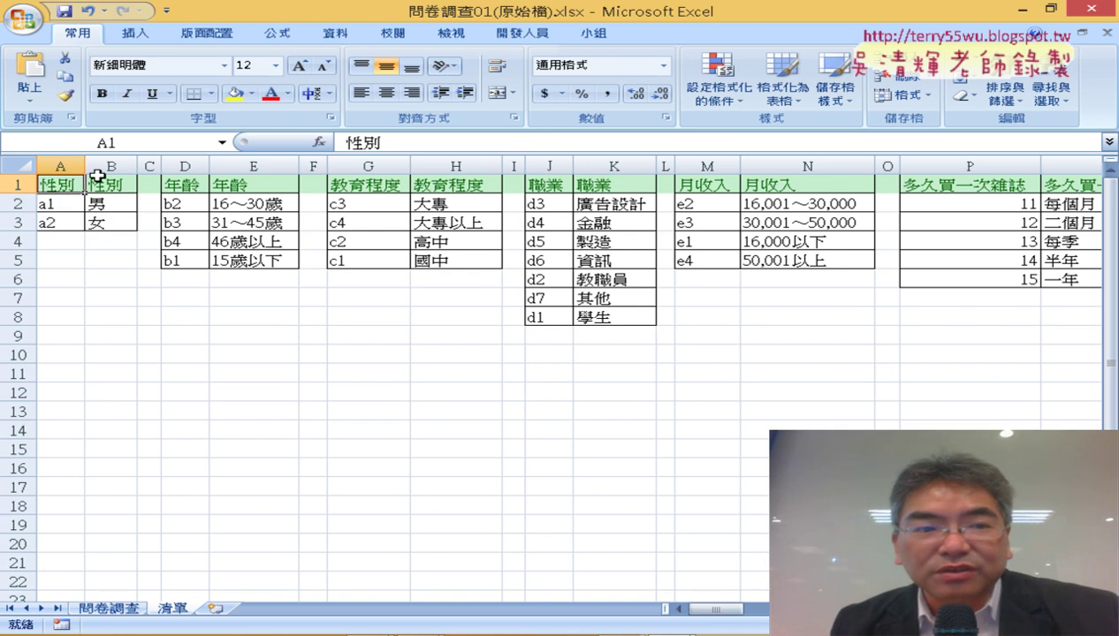
pyautogui.keyDown('shift'); pyautogui.click(97, 177); pyautogui.keyUp('shift')
pyautogui.hotkey('ctrl', 'c')
pyautogui.moveTo(57, 204); pyautogui.dragTo(98, 224)
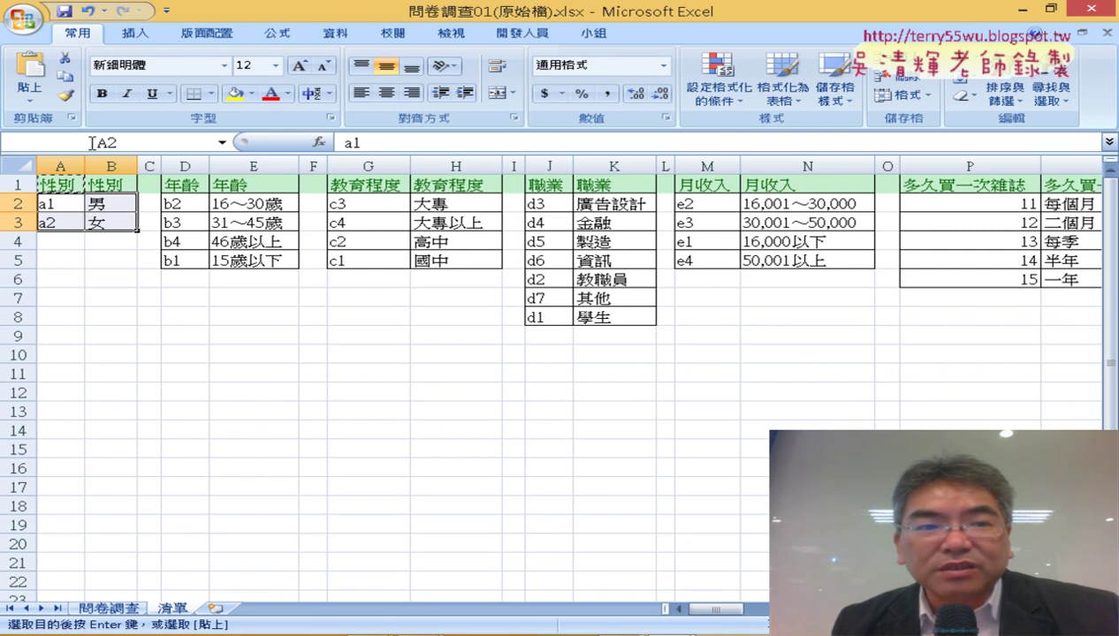
pyautogui.click(138, 142)
pyautogui.write('性別')
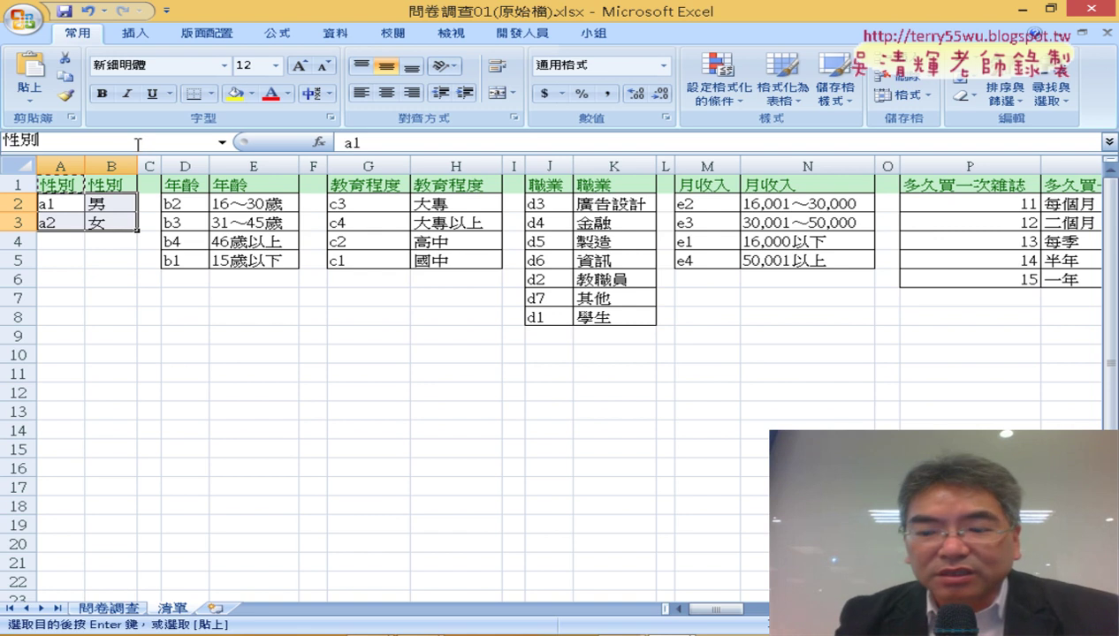
pyautogui.press('Return')
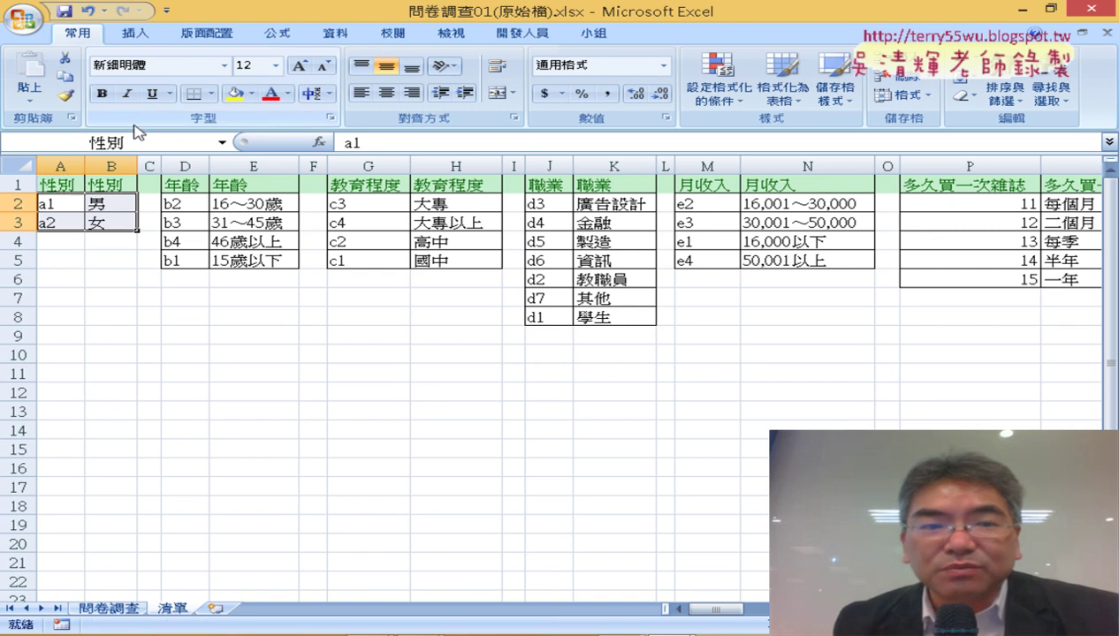
# Step: Name the 年齡 code table D2:E5 '年齡', then go to the 問卷調查 sheet
pyautogui.click(196, 182)
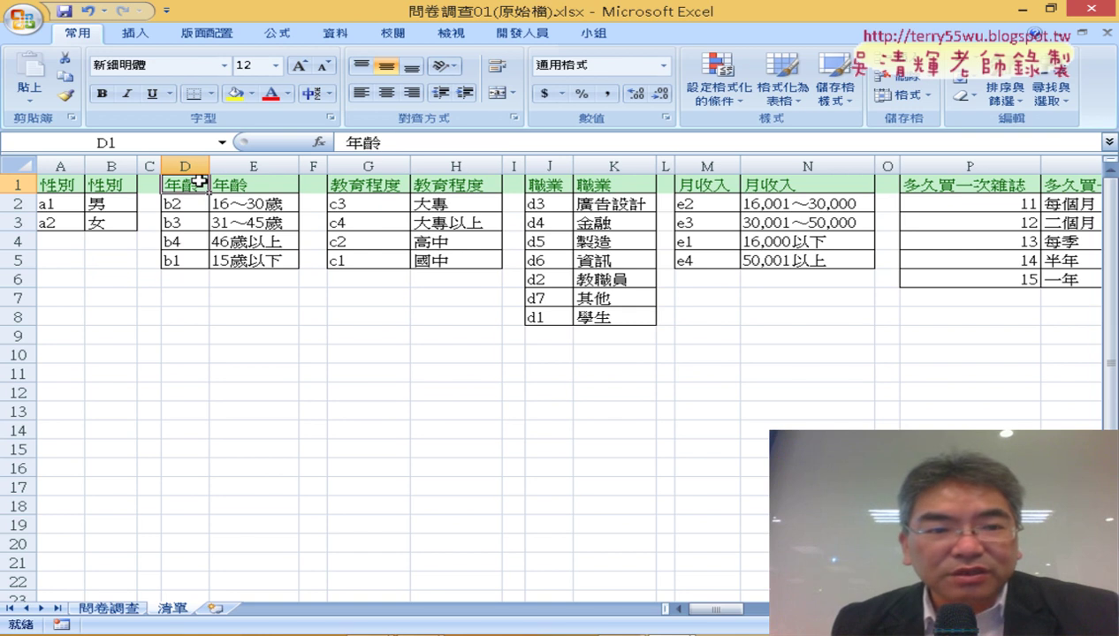
pyautogui.hotkey('ctrl', 'c')
pyautogui.moveTo(190, 203); pyautogui.dragTo(267, 253)
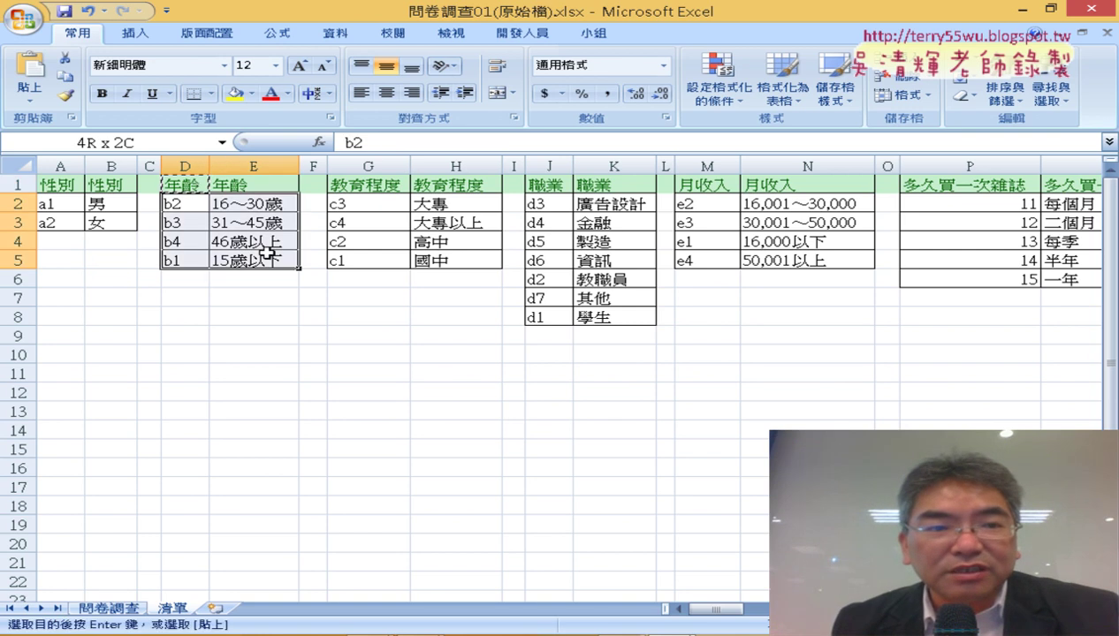
pyautogui.click(204, 141)
pyautogui.write('年齡')
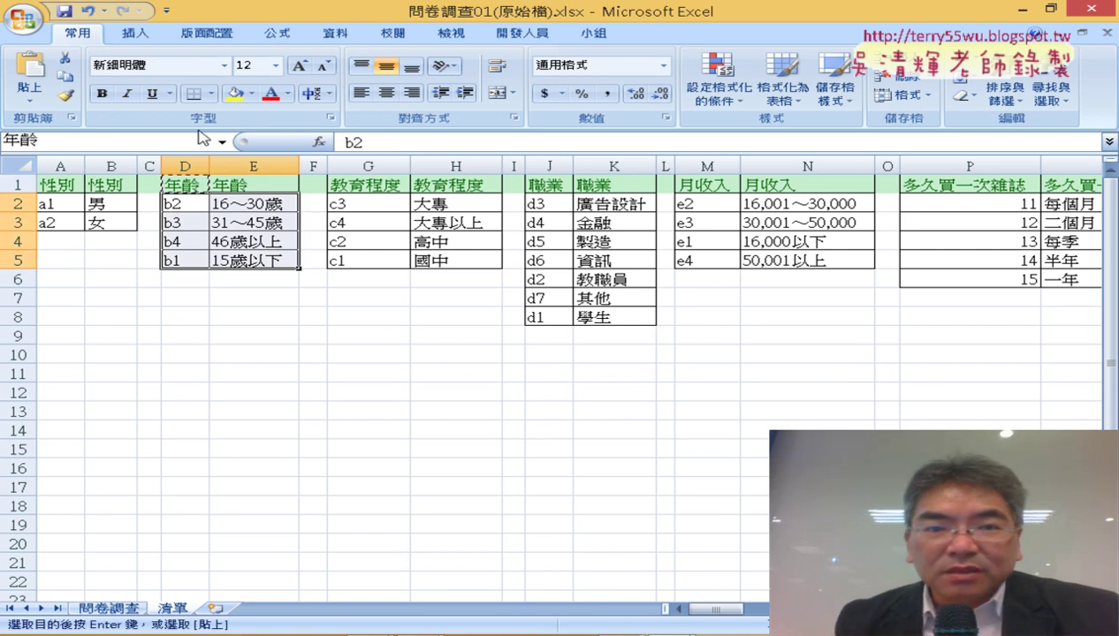
pyautogui.press('Return')
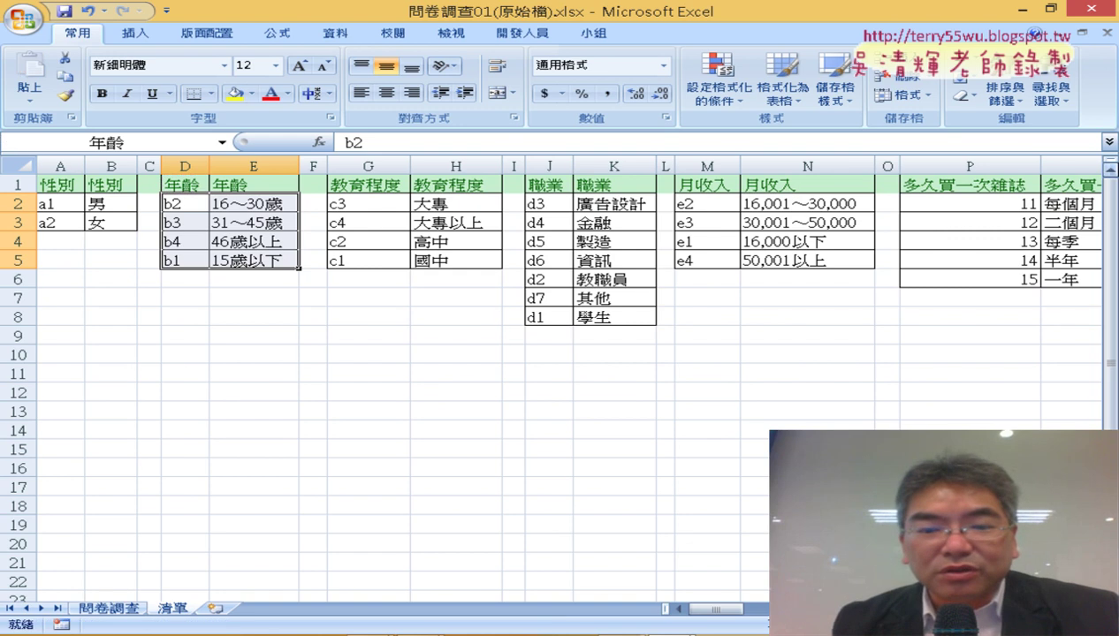
pyautogui.moveTo(720, 609)
pyautogui.mouseDown()
pyautogui.moveTo(813, 609)
pyautogui.moveTo(721, 609)
pyautogui.mouseUp()
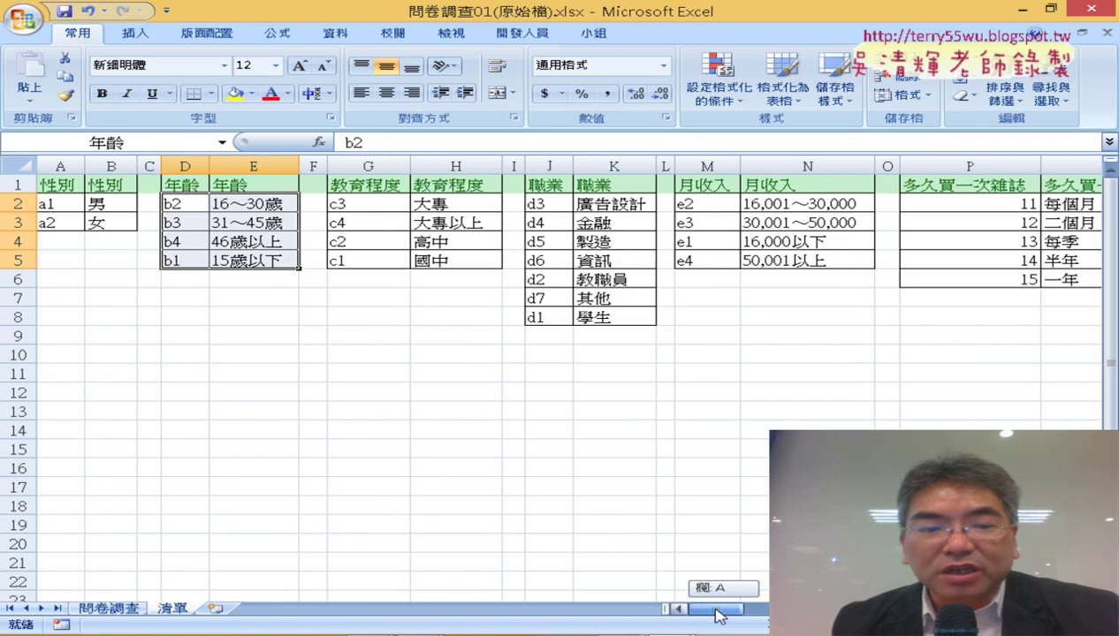
pyautogui.click(104, 609)
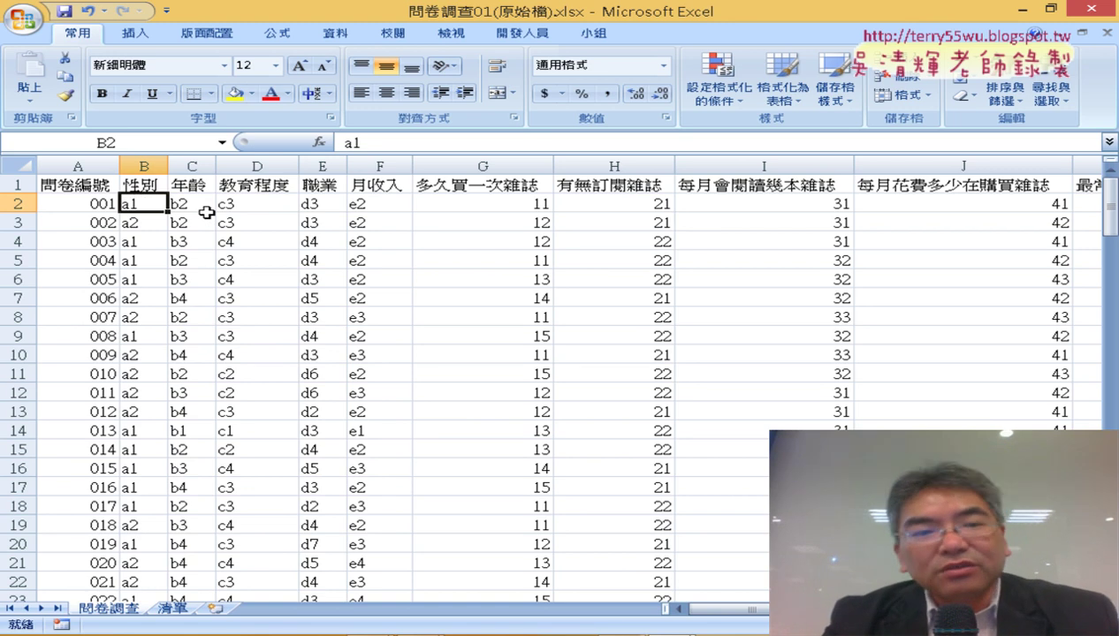
# Step: Insert an empty column before 年齡 in column C, then delete it again
pyautogui.click(193, 166)
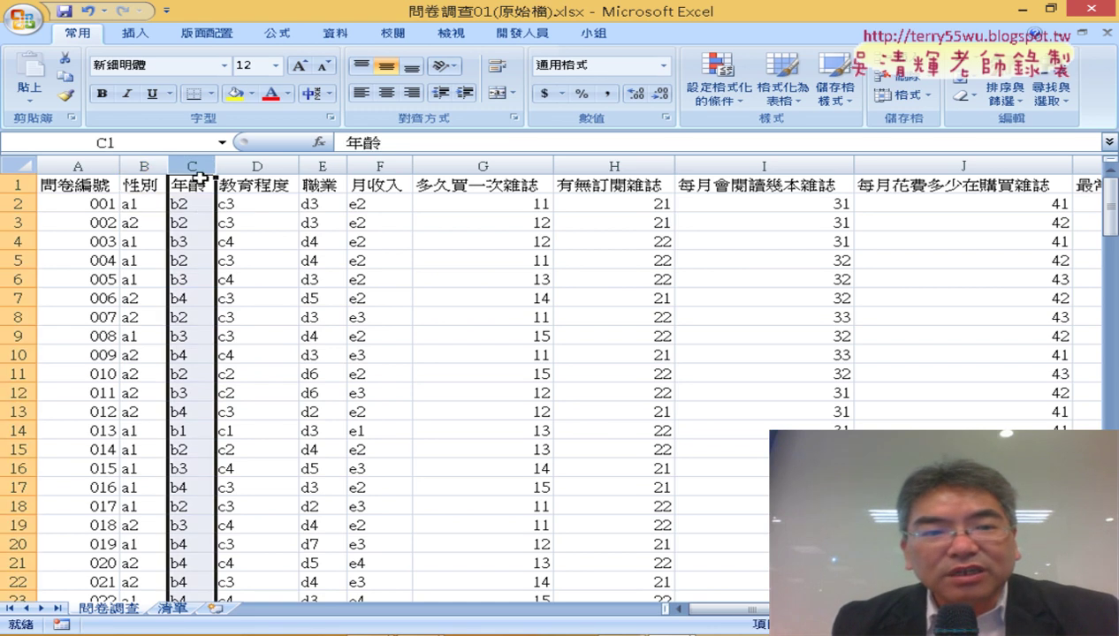
pyautogui.rightClick(194, 166)
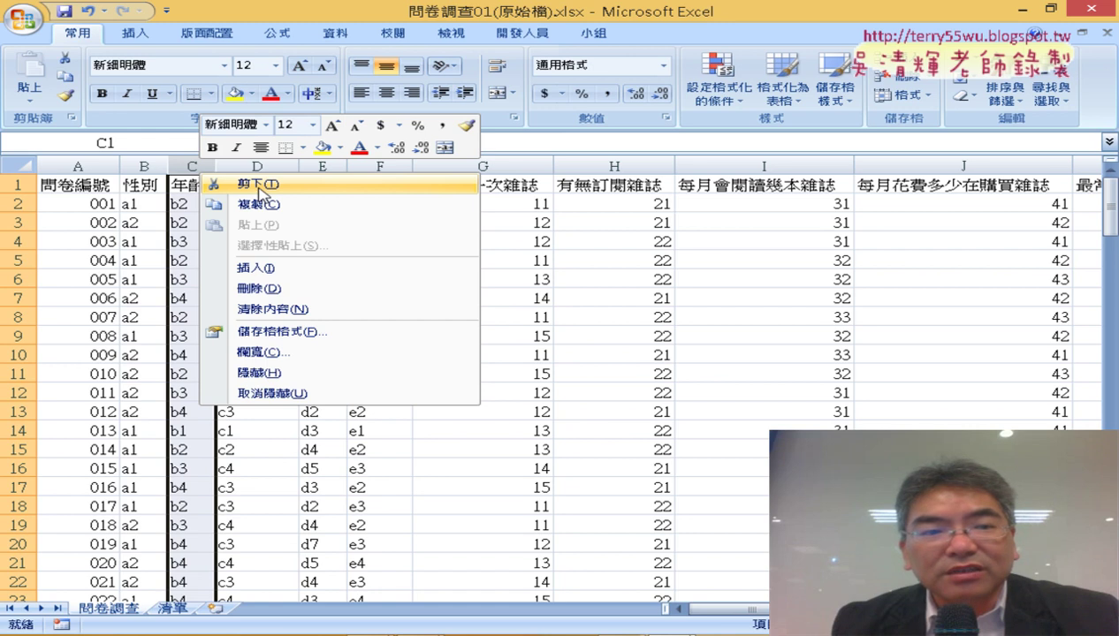
pyautogui.click(256, 268)
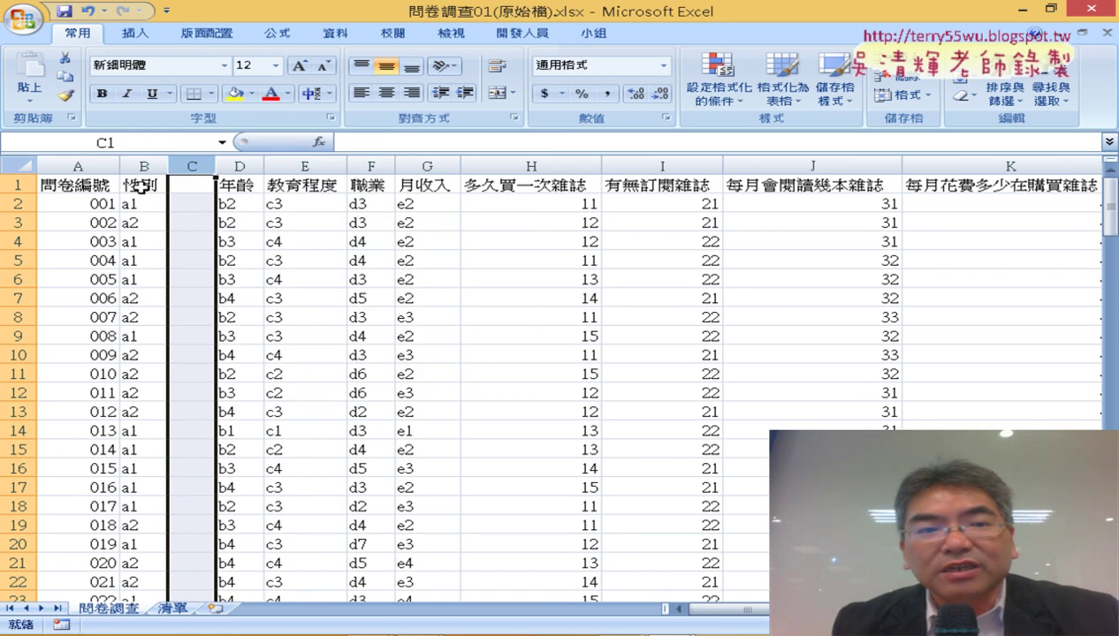
pyautogui.click(202, 185)
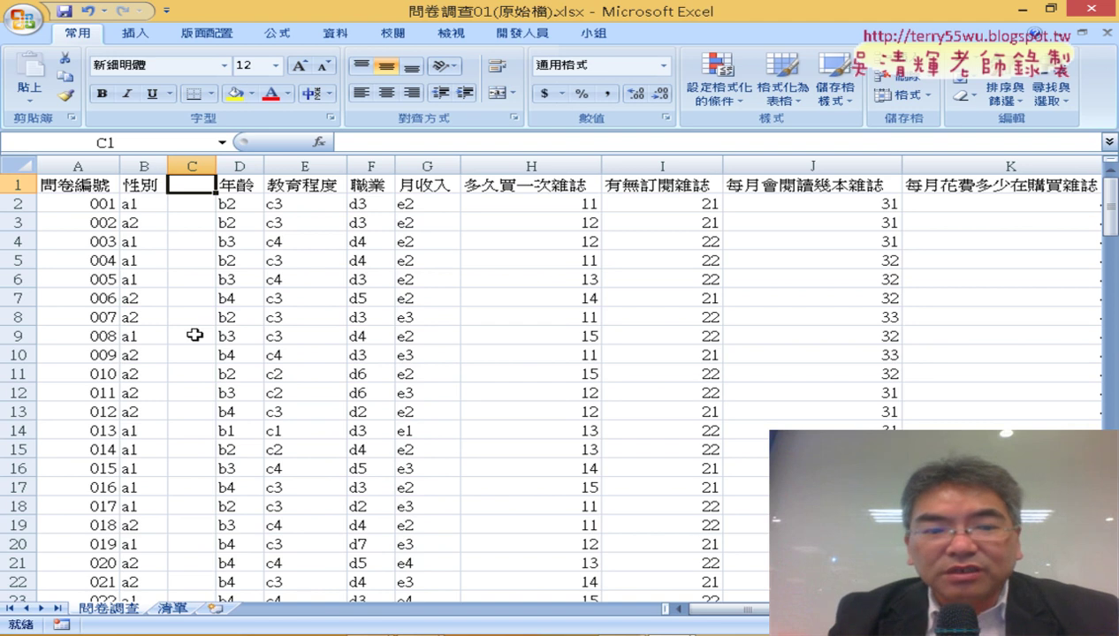
pyautogui.hotkey('ctrl', 'space')
pyautogui.hotkey('ctrl', '-')
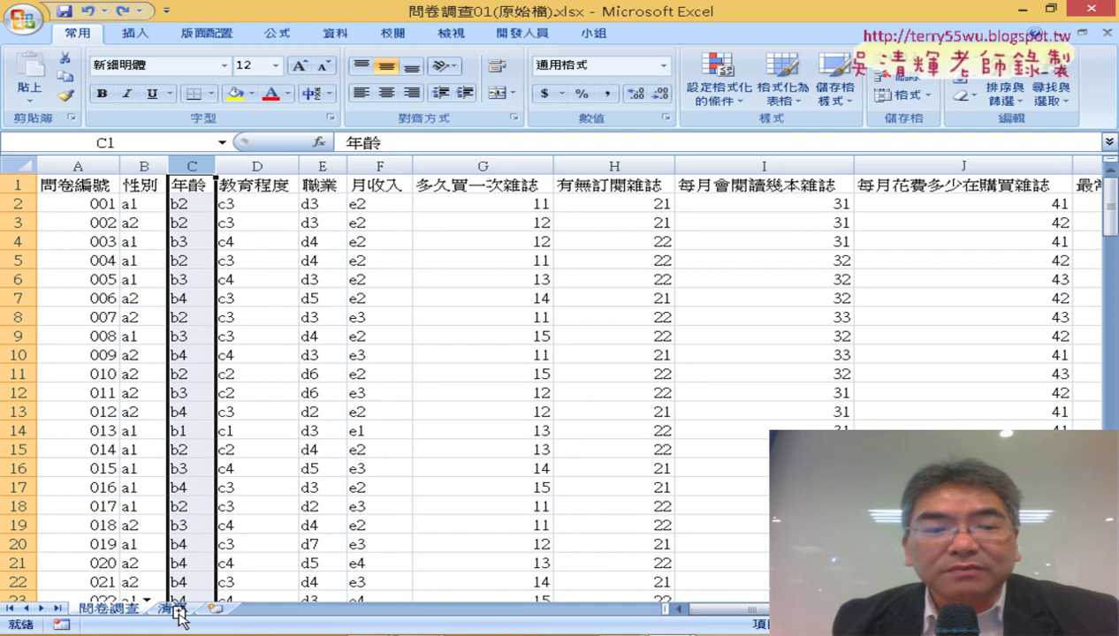
# Step: Duplicate the 問卷調查 sheet as 問卷調查 (2) and compare its B2 with the original
pyautogui.moveTo(180, 616); pyautogui.dragTo(182, 619)
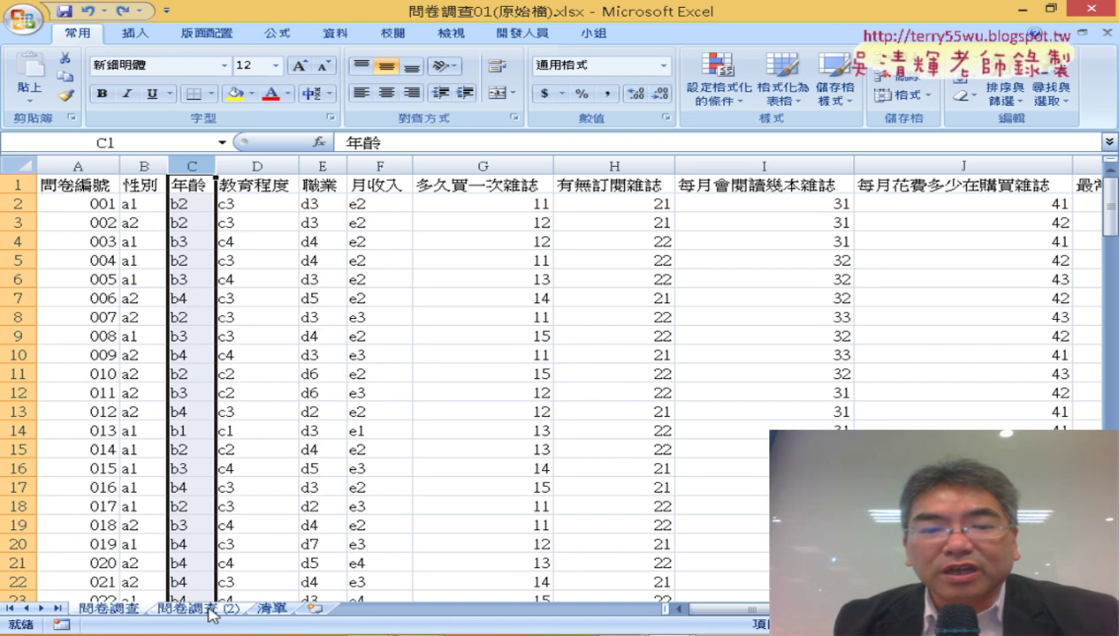
pyautogui.click(209, 609)
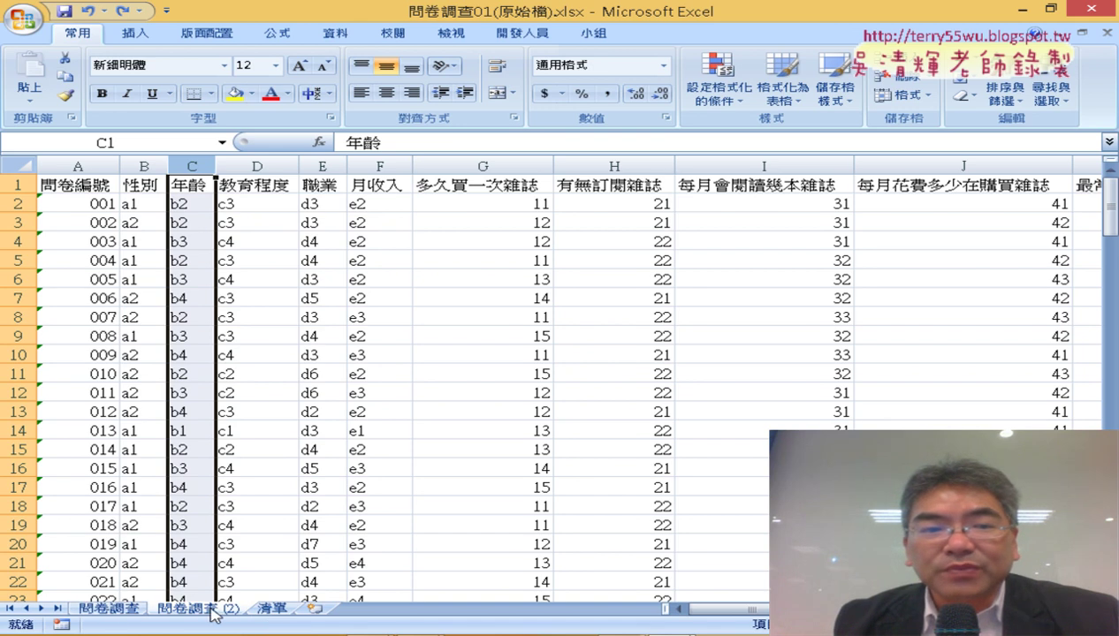
pyautogui.click(154, 203)
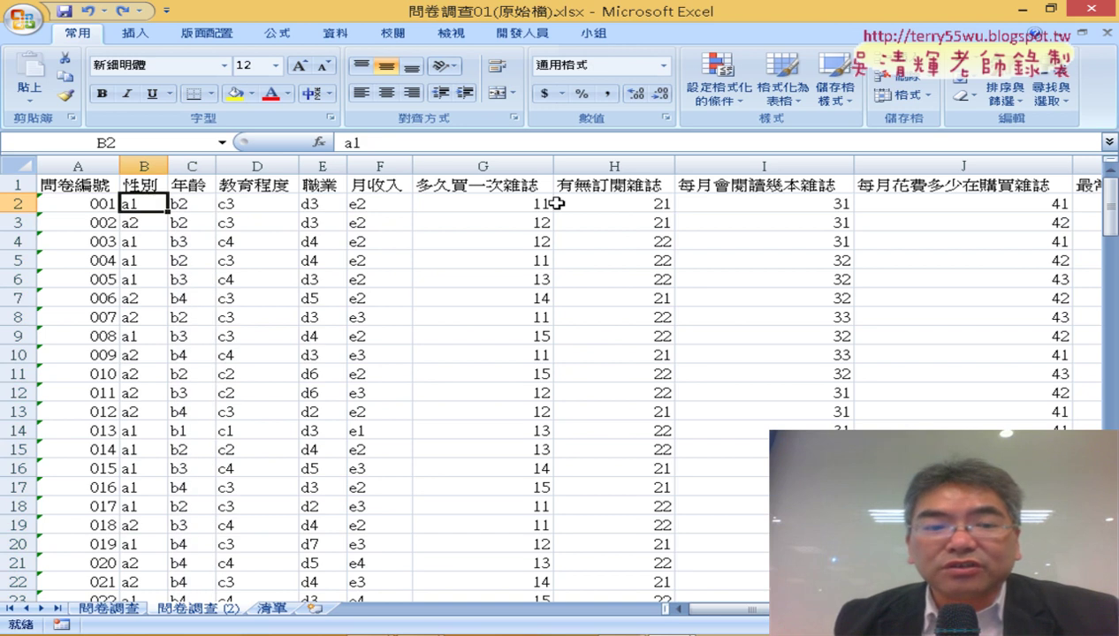
pyautogui.click(113, 610)
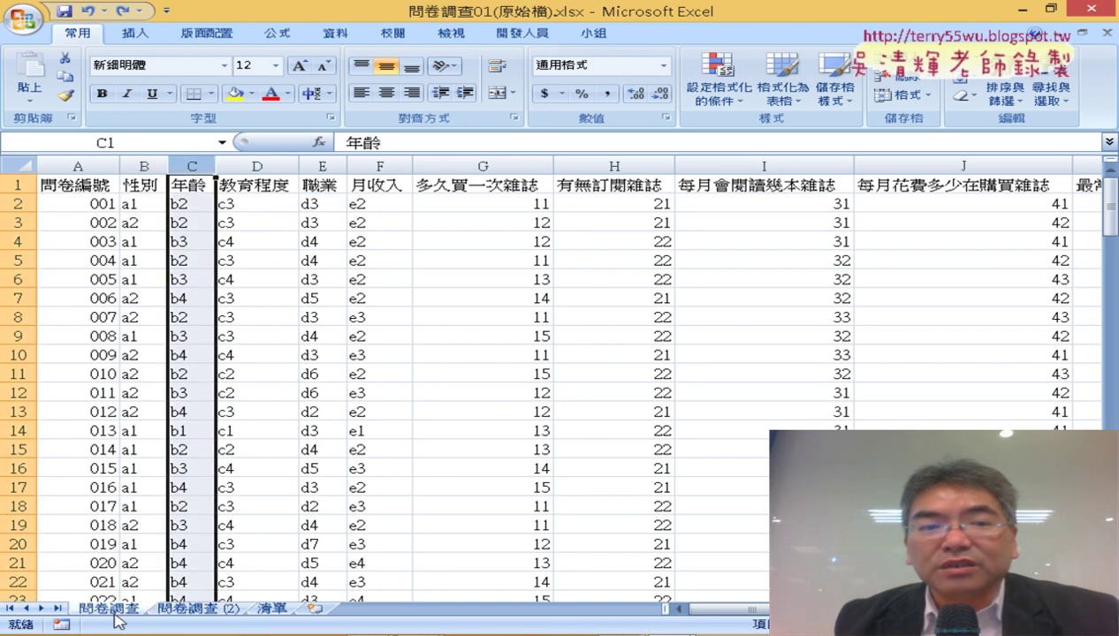
pyautogui.click(143, 204)
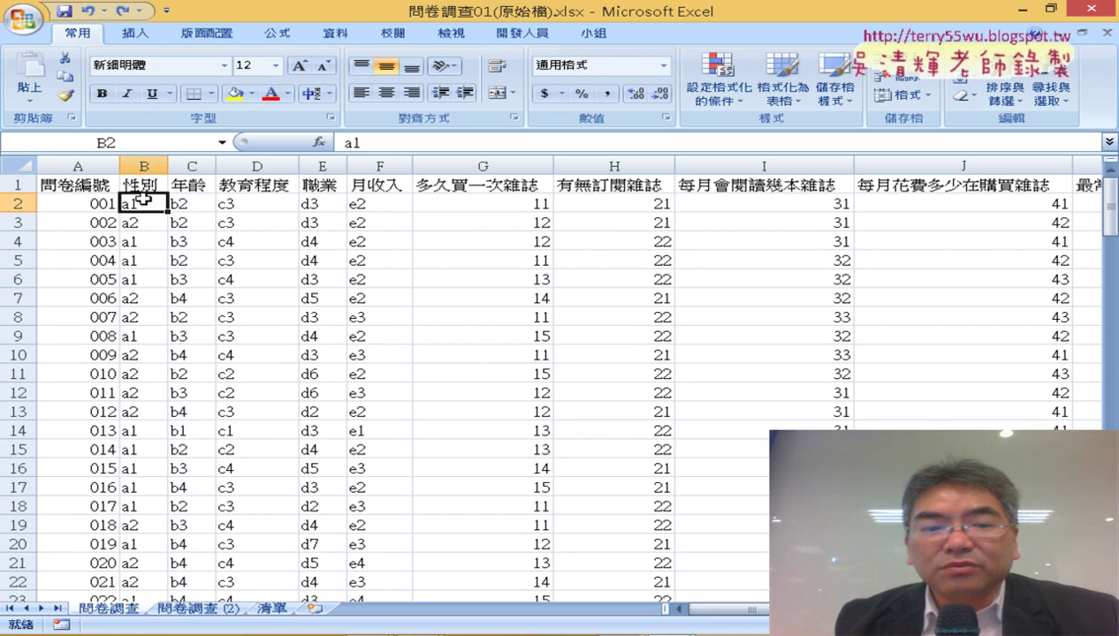
pyautogui.click(189, 609)
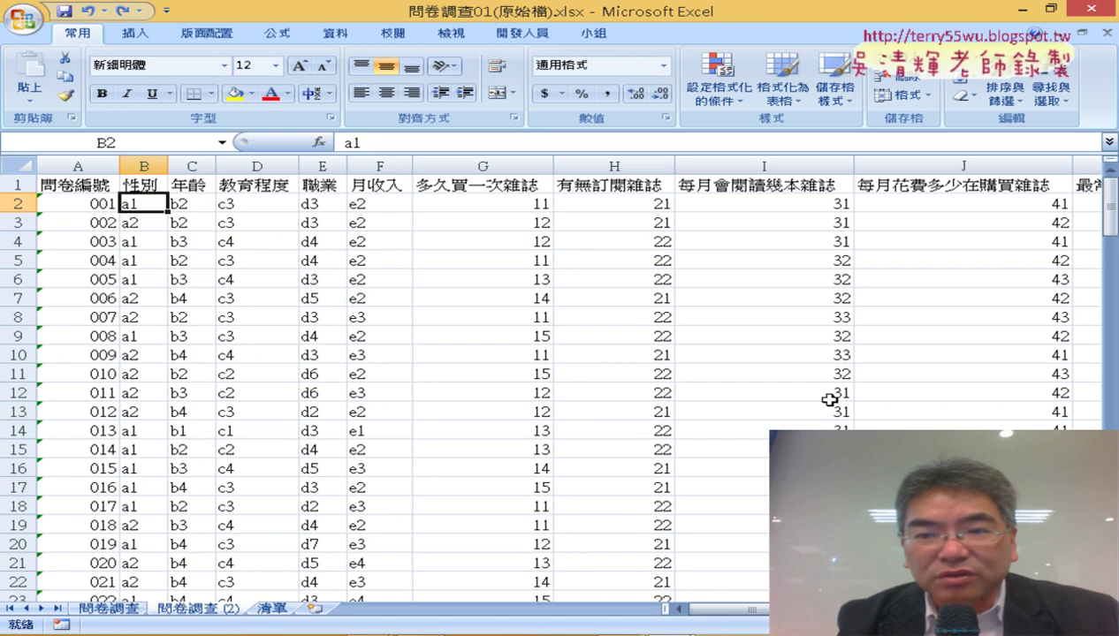
# Step: Clear all answer data B2:O151 on 問卷調查 (2), leaving headers and IDs
pyautogui.hotkey('ctrl', 'shift', 'Right')
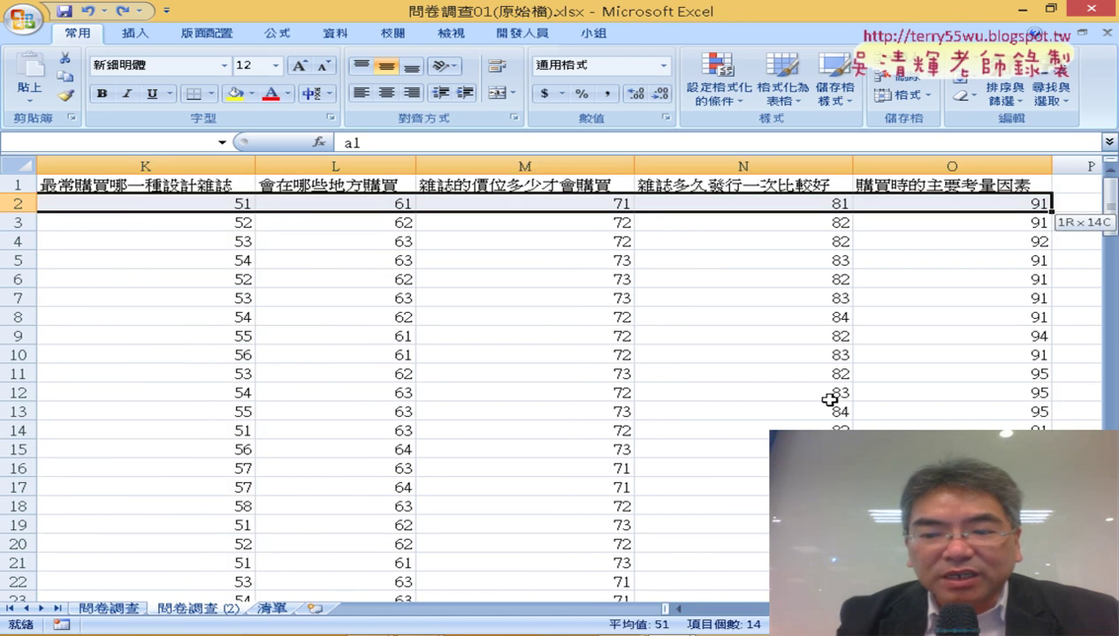
pyautogui.hotkey('ctrl', 'shift', 'Down')
pyautogui.hotkey('ctrl', 'BackSpace')
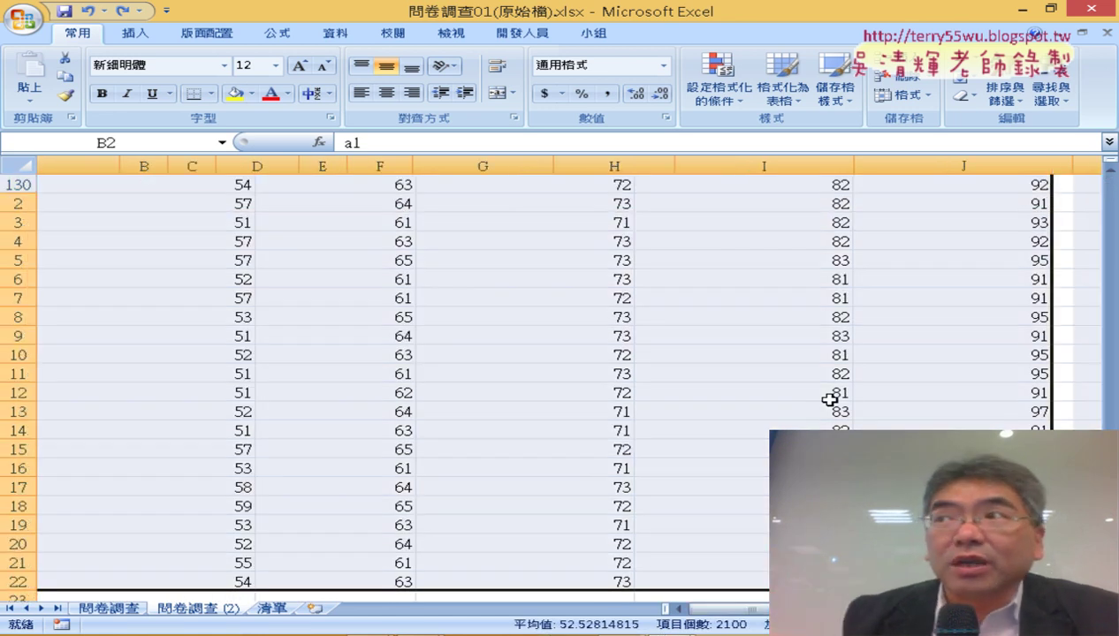
pyautogui.press('Delete')
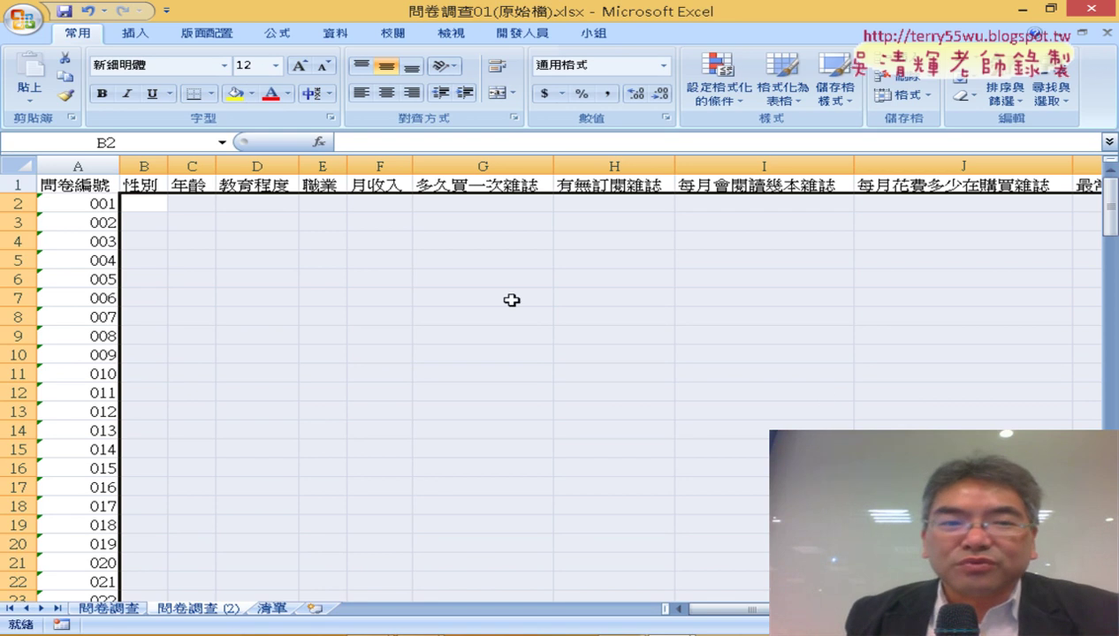
pyautogui.click(159, 205)
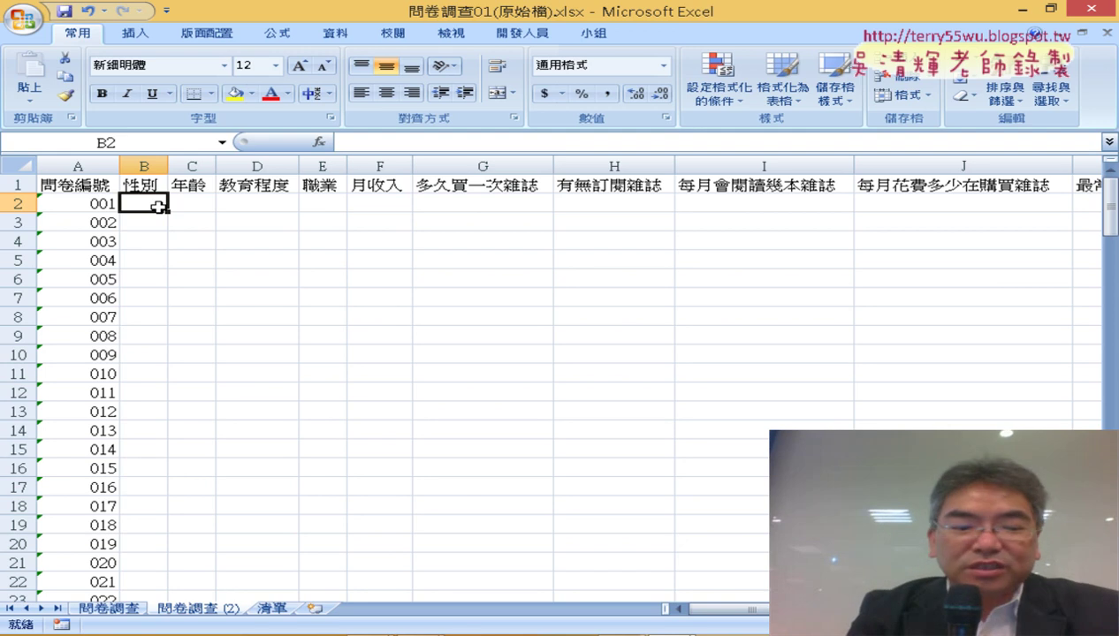
pyautogui.hotkey('ctrl', 'v')
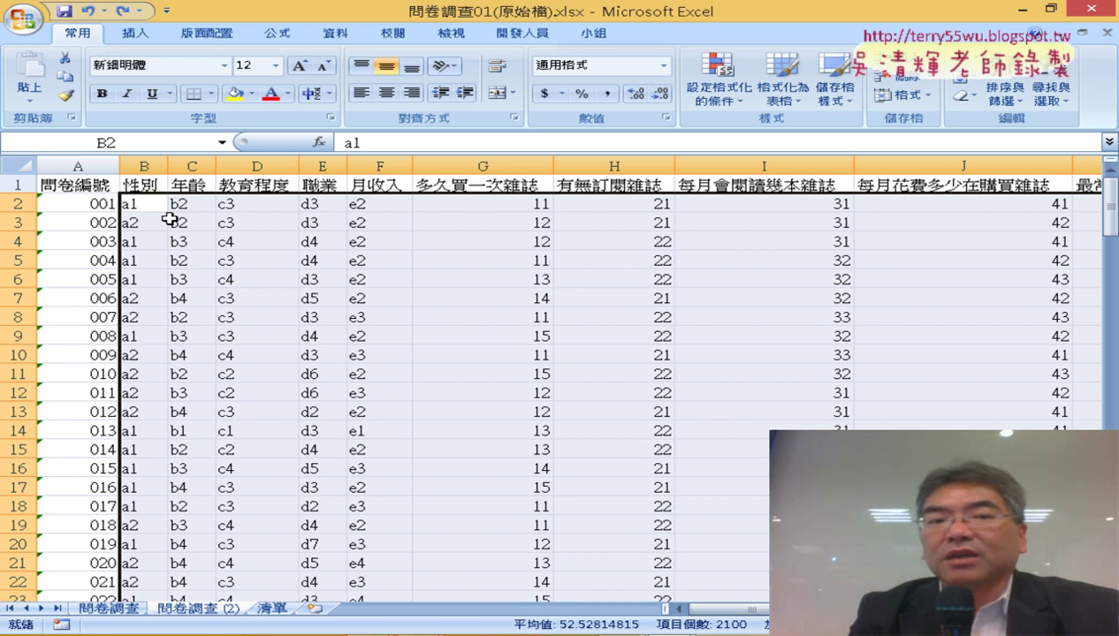
pyautogui.press('Delete')
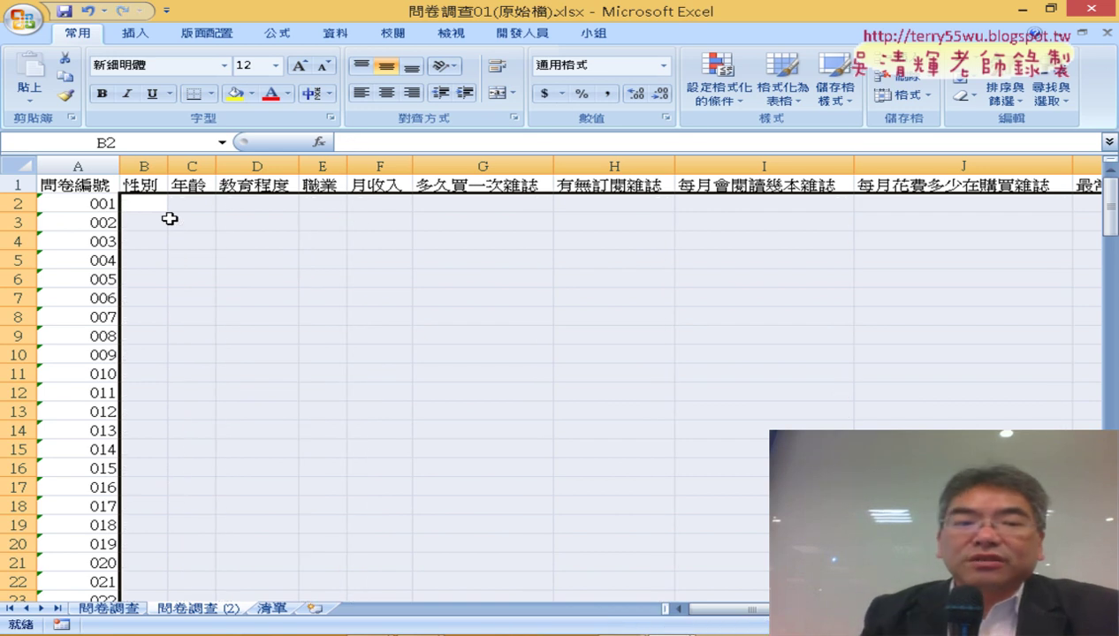
# Step: Confirm the original 問卷調查 sheet still holds its data, then return to the copy's B2
pyautogui.click(110, 610)
pyautogui.click(196, 612)
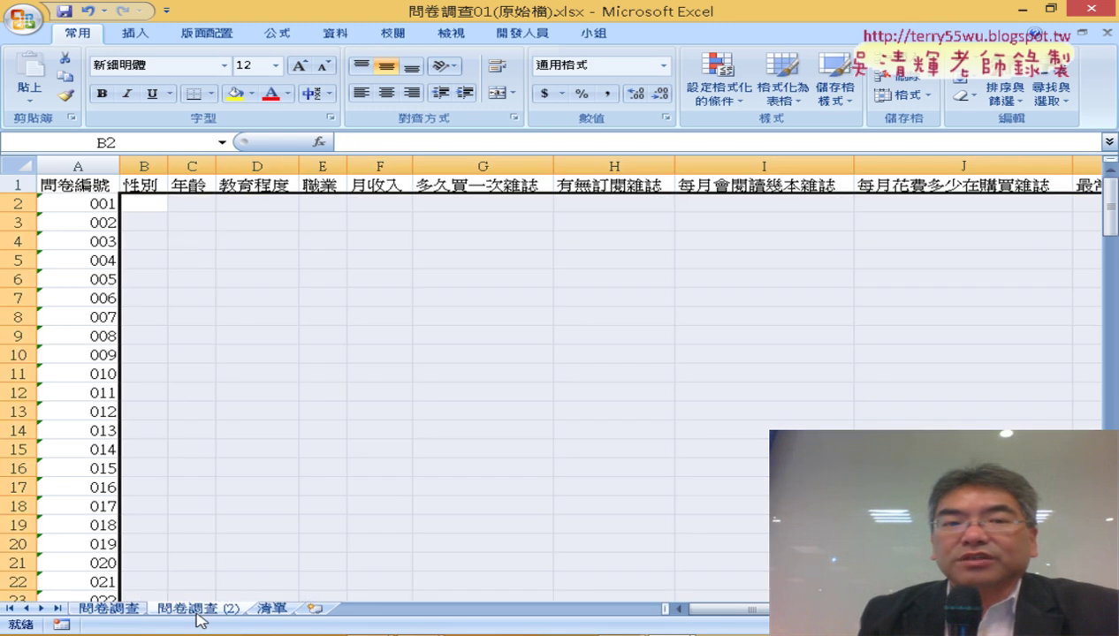
pyautogui.click(140, 208)
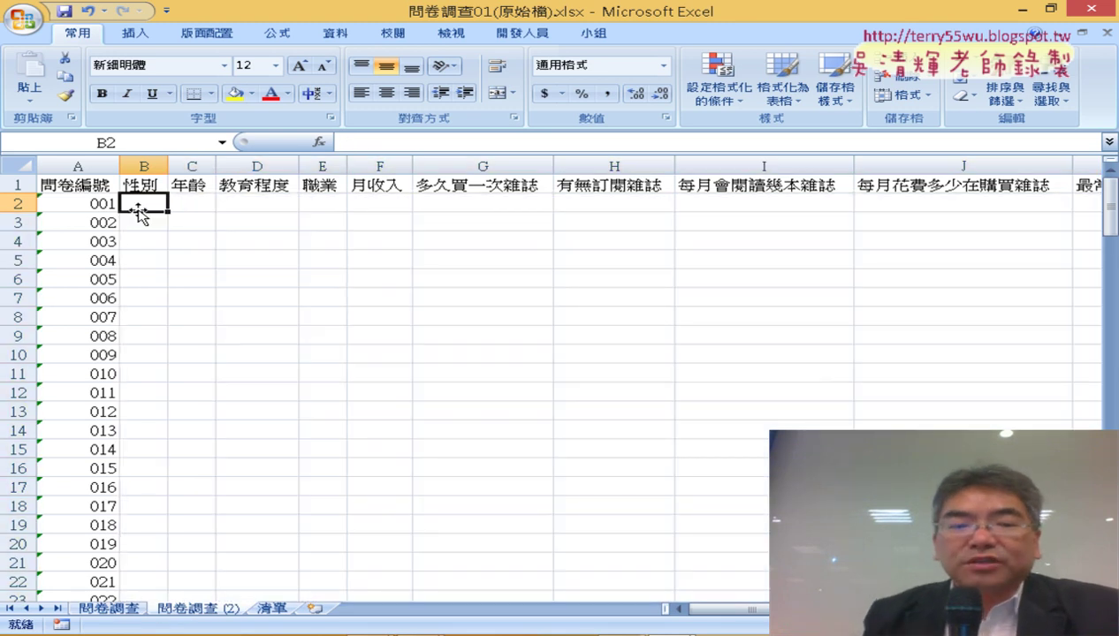
# Step: On 清單, name the education table G2:H5 '教育程度' using its copied heading
pyautogui.click(272, 610)
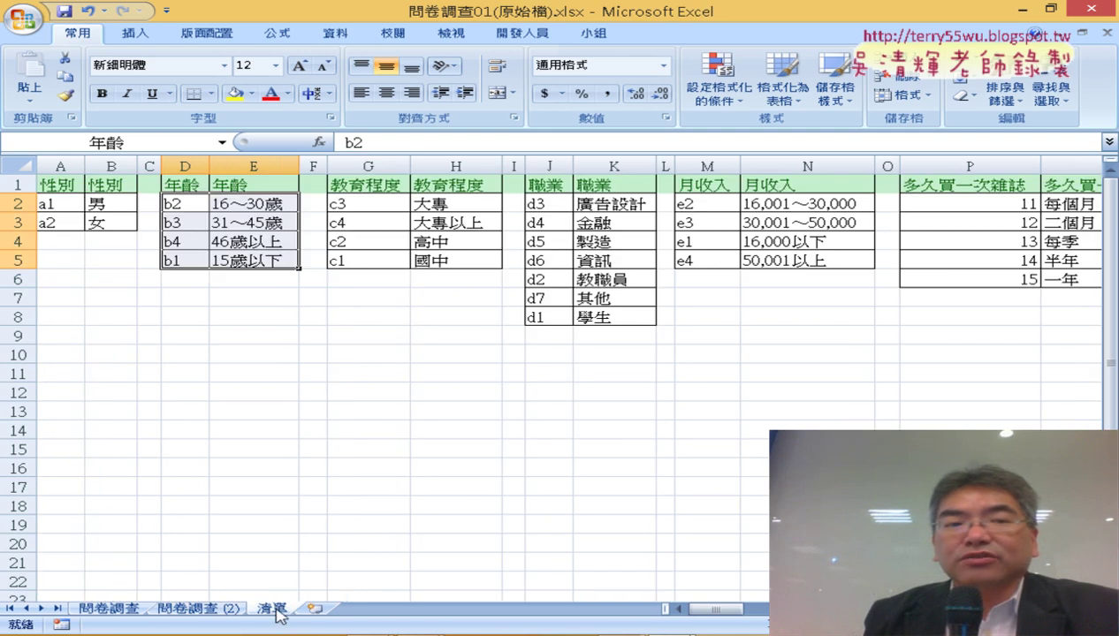
pyautogui.moveTo(56, 201); pyautogui.dragTo(100, 220)
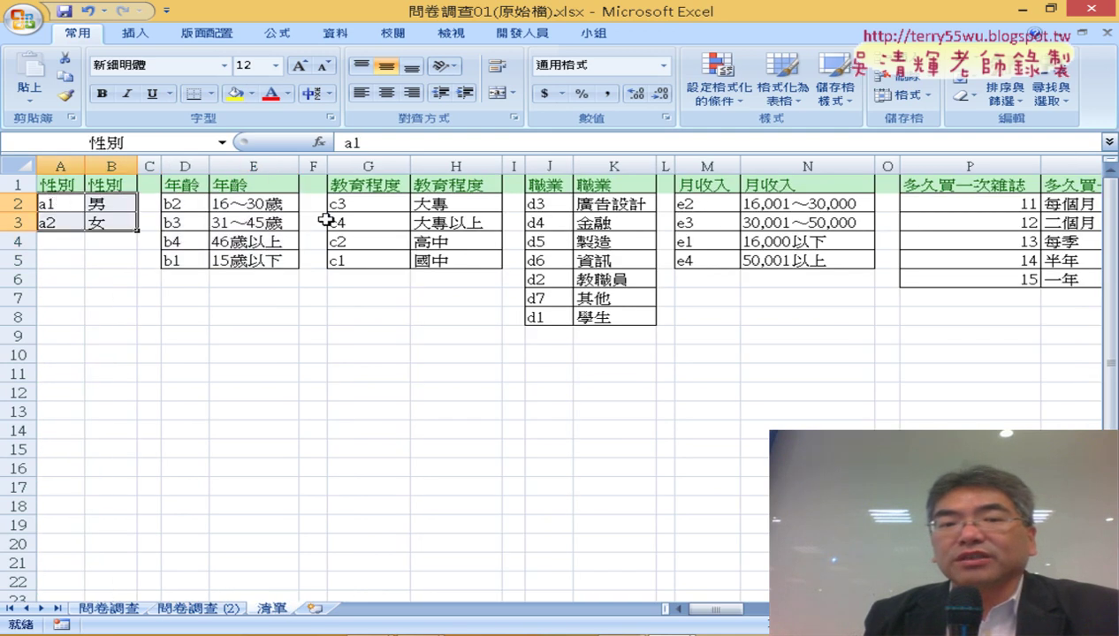
pyautogui.moveTo(362, 207); pyautogui.dragTo(459, 253)
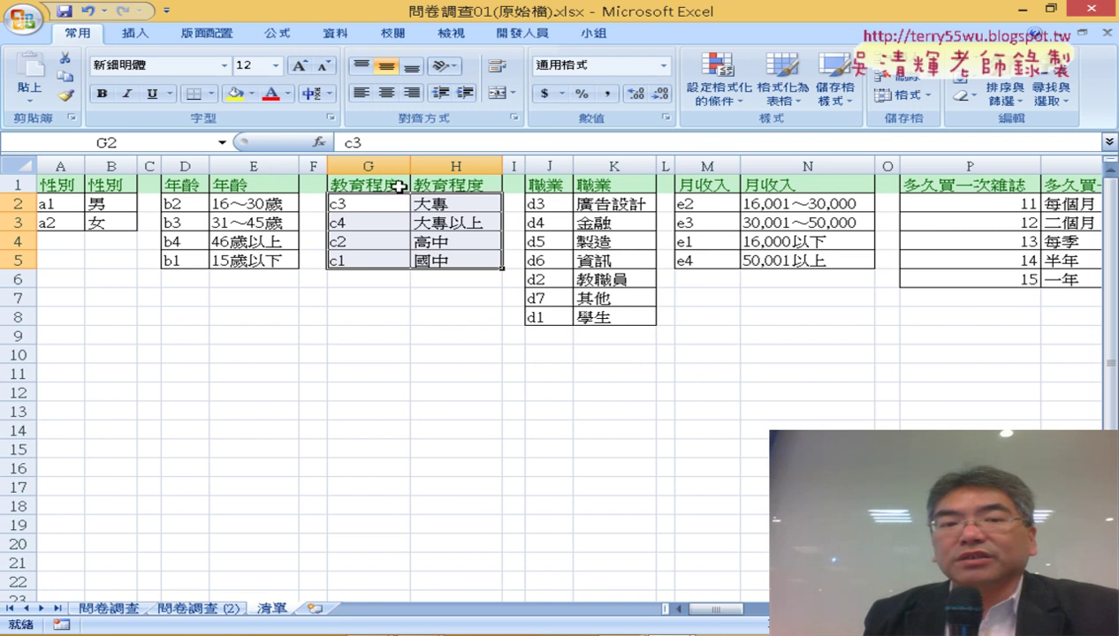
pyautogui.moveTo(351, 213); pyautogui.dragTo(458, 261)
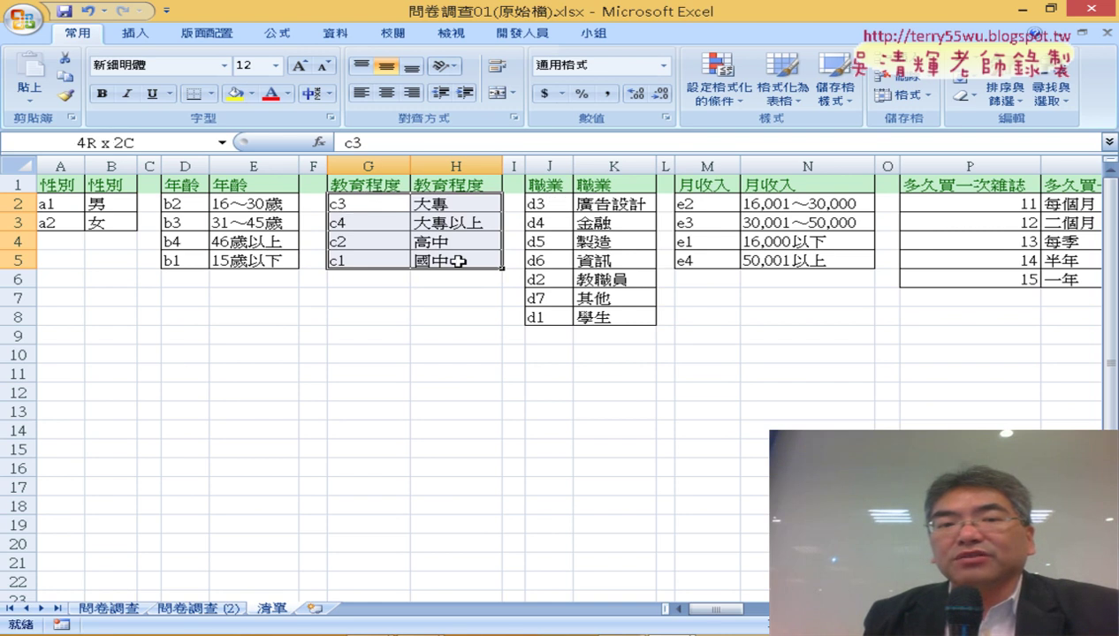
pyautogui.click(371, 186)
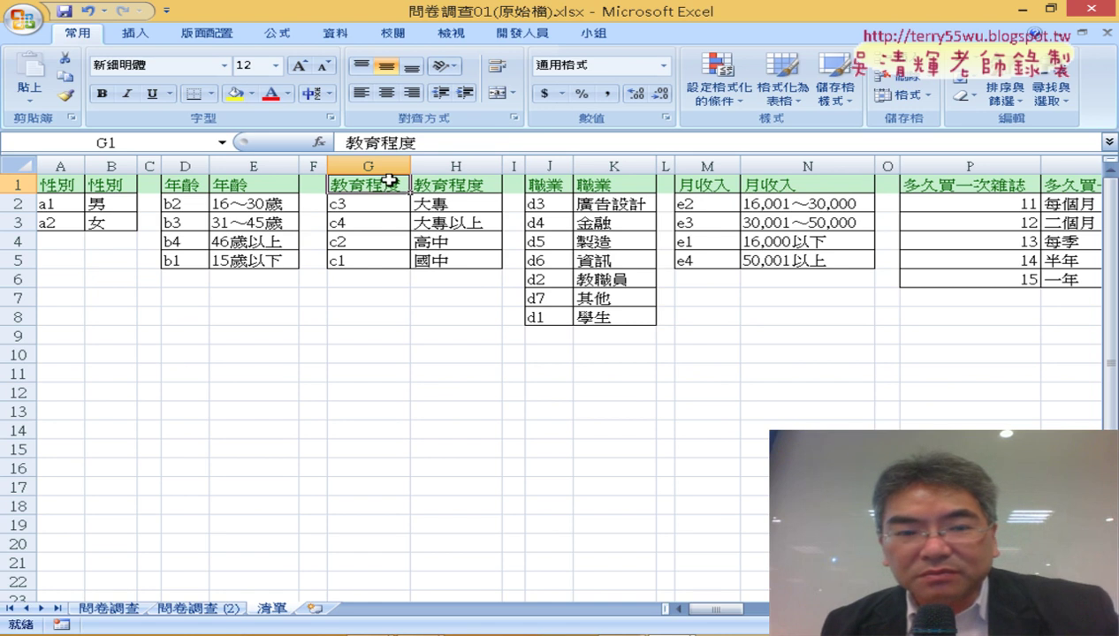
pyautogui.hotkey('ctrl', 'c')
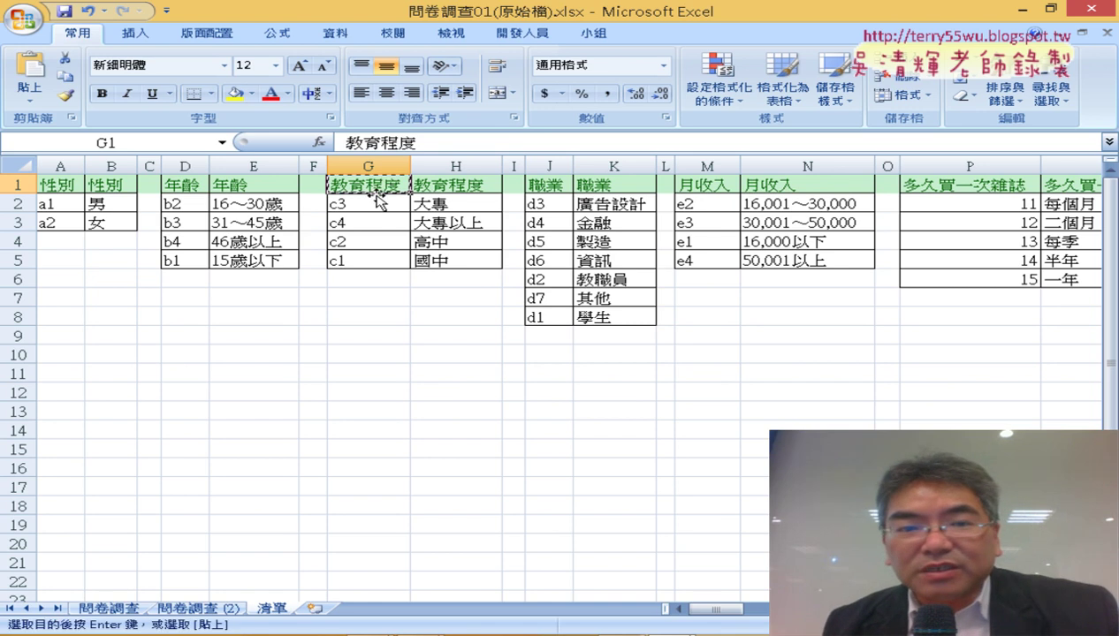
pyautogui.moveTo(377, 205); pyautogui.dragTo(450, 258)
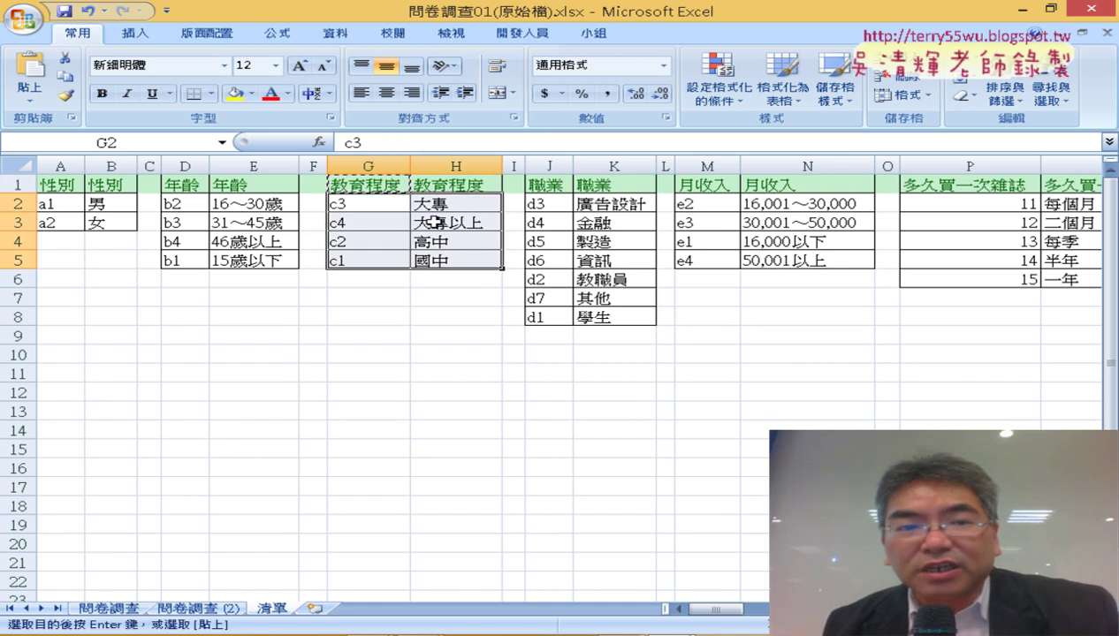
pyautogui.click(143, 142)
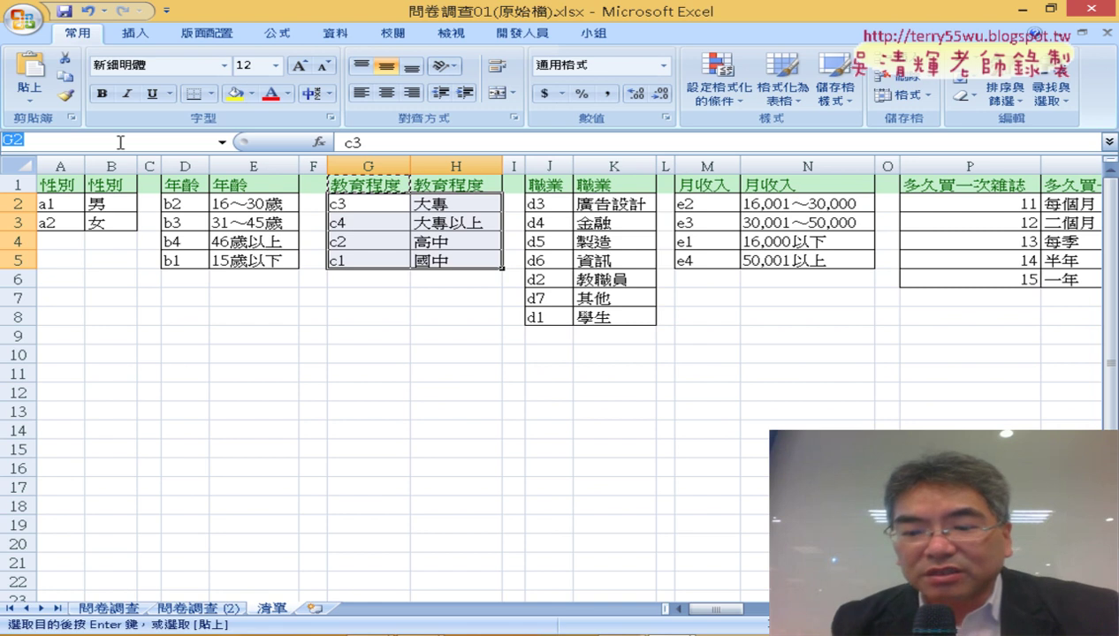
pyautogui.hotkey('ctrl', 'v')
pyautogui.press('Return')
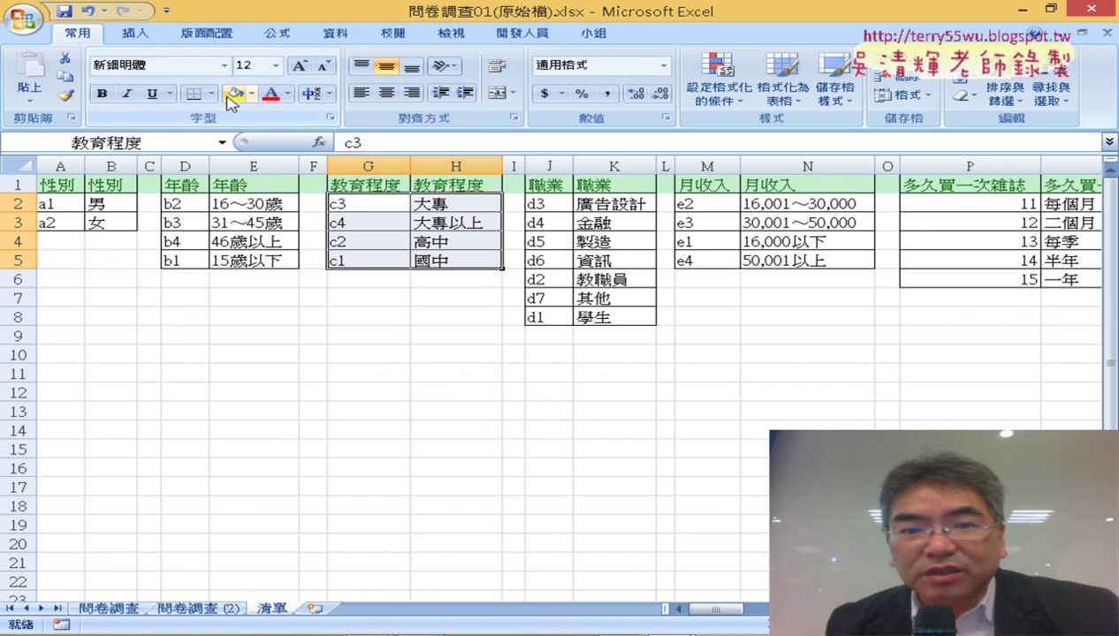
# Step: Name the J2:K8 occupation table '職業' and the M2:N5 income table '月收入'
pyautogui.click(548, 183)
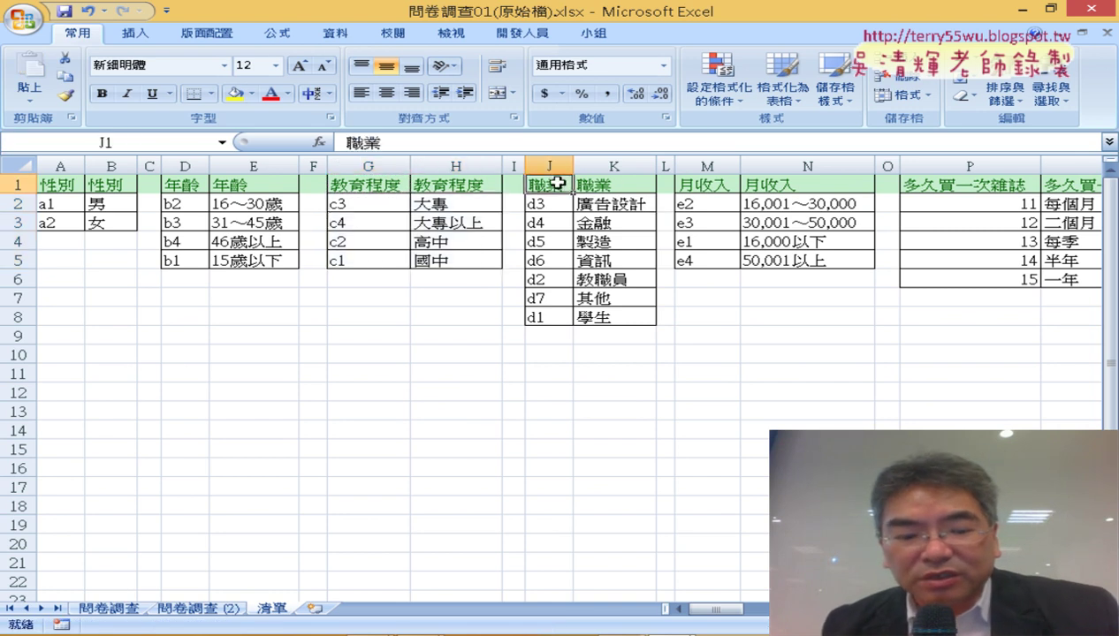
pyautogui.hotkey('ctrl', 'c')
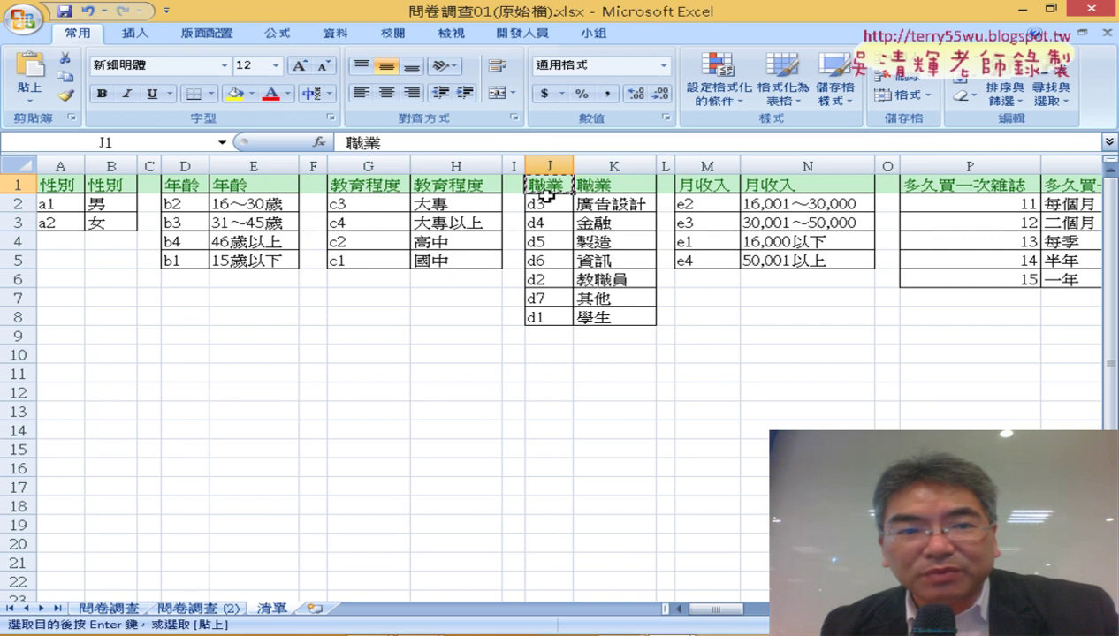
pyautogui.moveTo(535, 202); pyautogui.dragTo(614, 307)
pyautogui.click(150, 141)
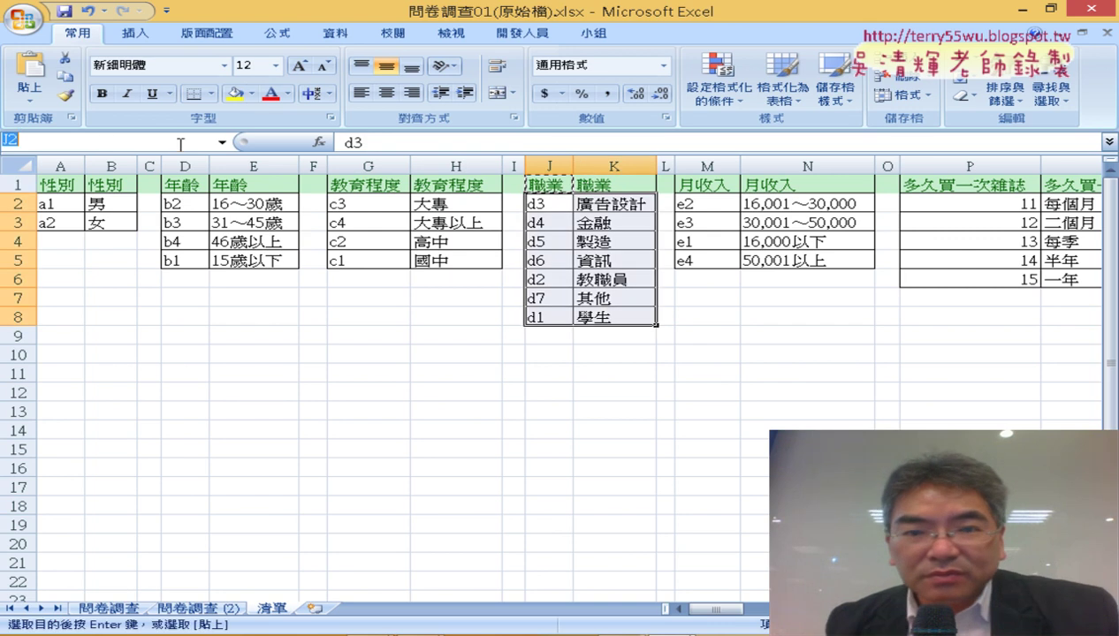
pyautogui.write('職業')
pyautogui.press('Return')
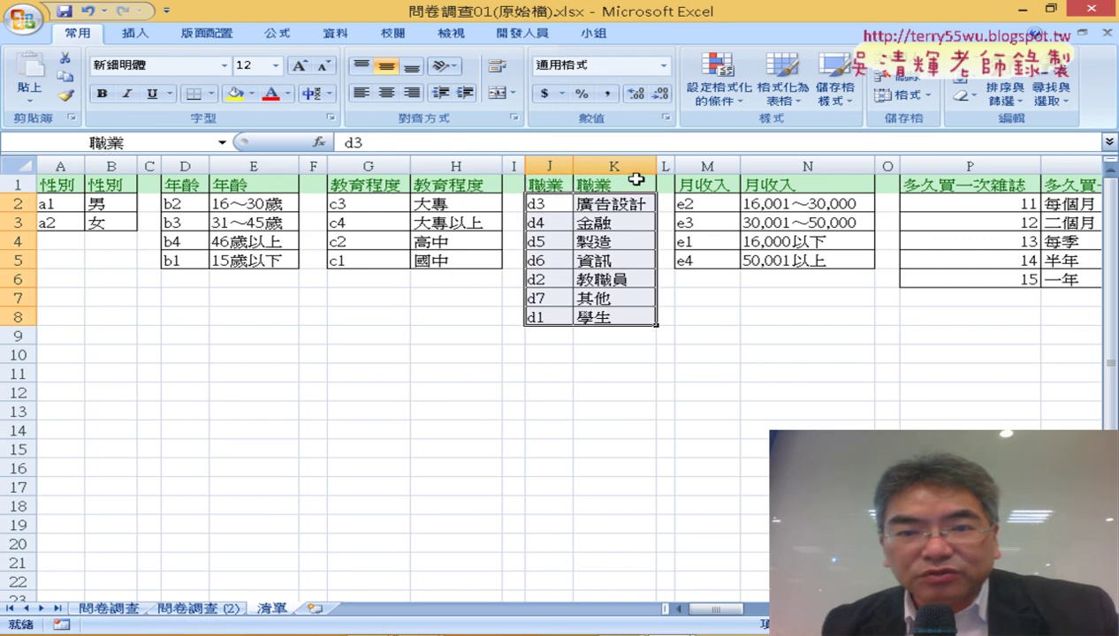
pyautogui.click(713, 187)
pyautogui.hotkey('ctrl', 'c')
pyautogui.moveTo(707, 205); pyautogui.dragTo(811, 260)
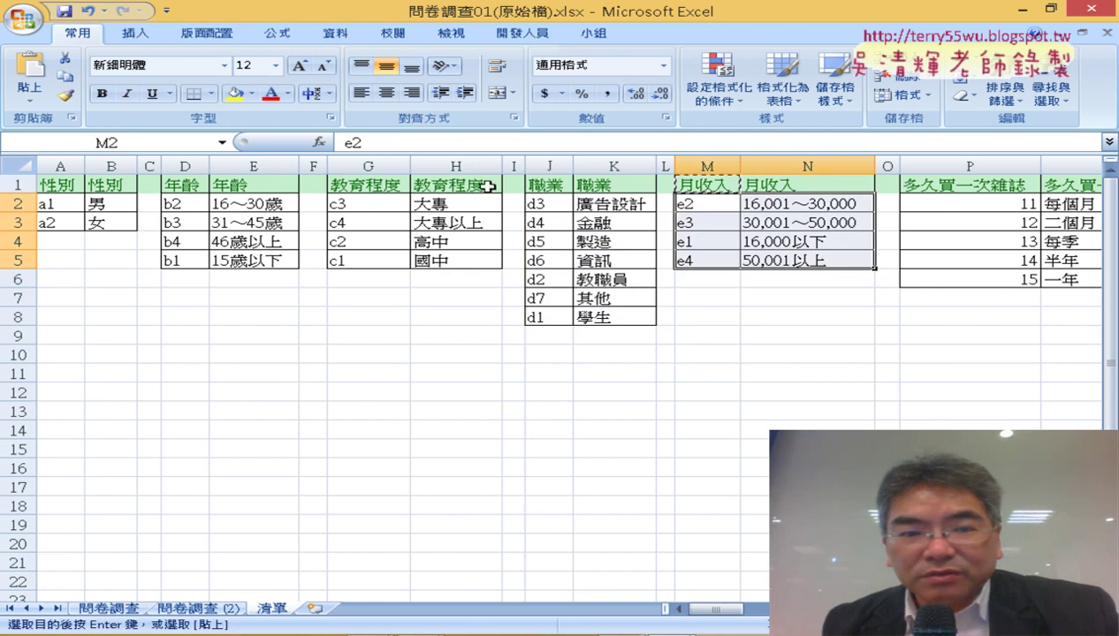
pyautogui.click(119, 142)
pyautogui.write('月收入')
pyautogui.press('Return')
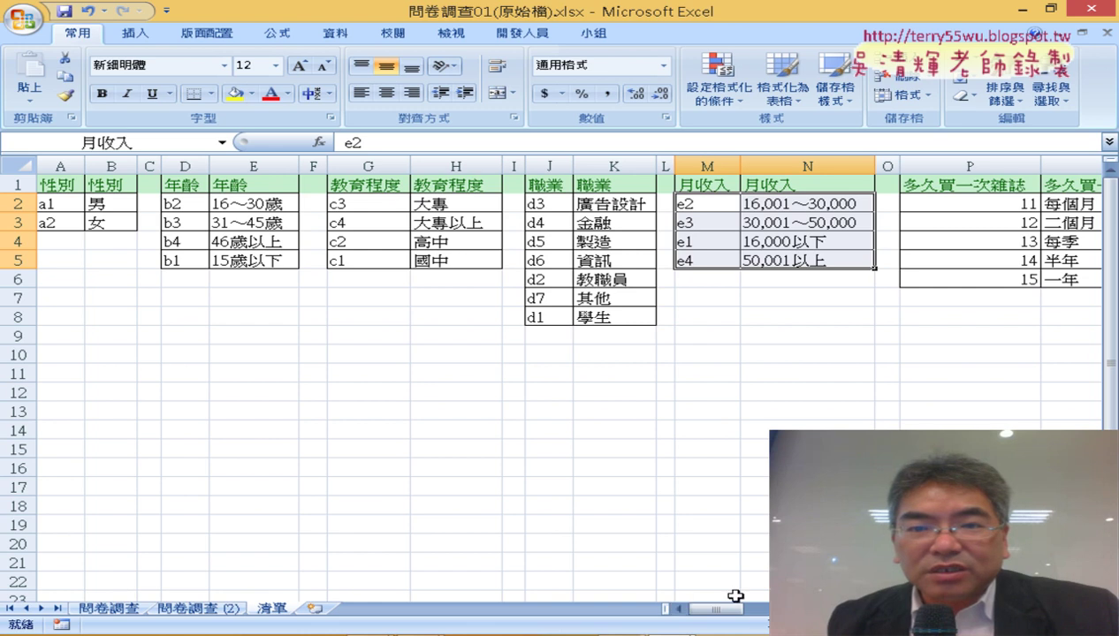
# Step: Name P2:Q6 '多久買一次雜誌' and S2:T3 '有無訂閱雜誌' after their headings
pyautogui.moveTo(720, 609); pyautogui.dragTo(751, 609)
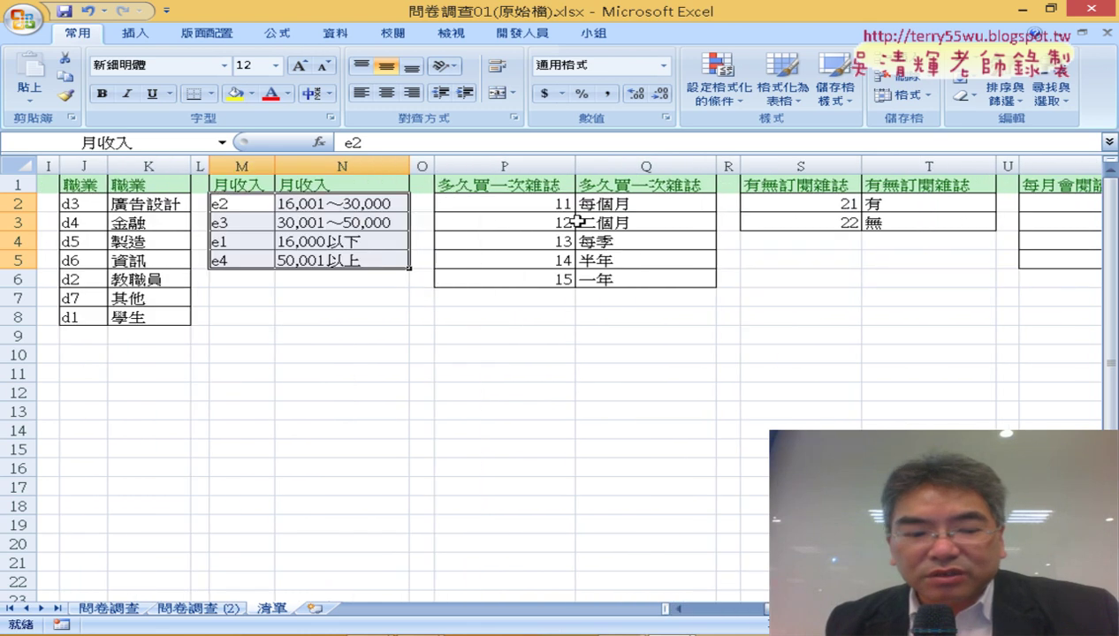
pyautogui.click(510, 183)
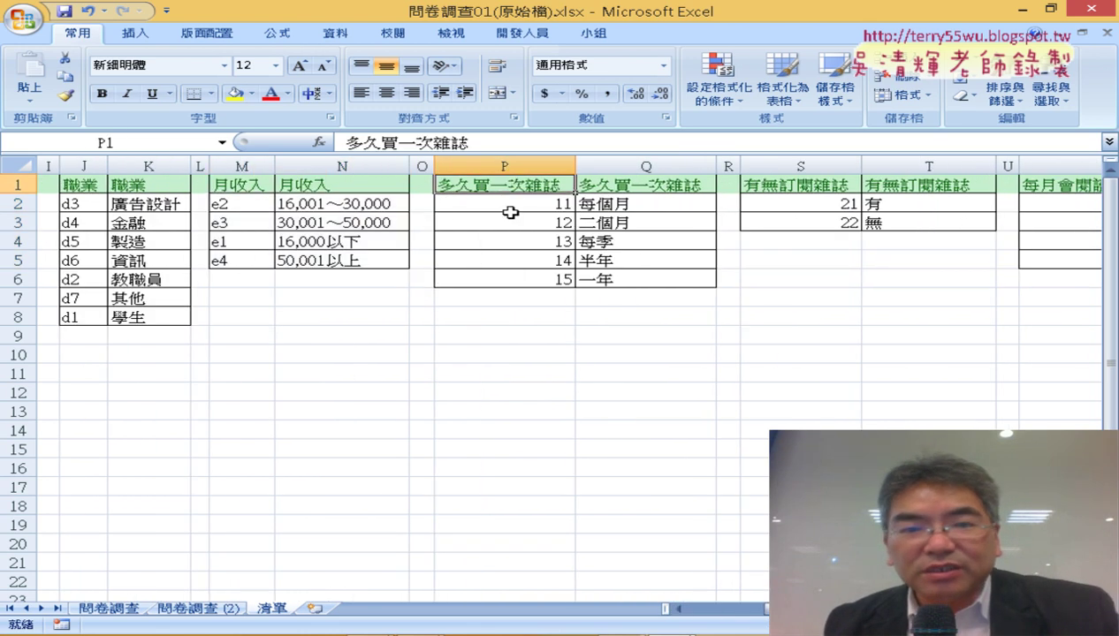
pyautogui.hotkey('ctrl', 'c')
pyautogui.moveTo(512, 204)
pyautogui.mouseDown()
pyautogui.moveTo(635, 290)
pyautogui.moveTo(636, 275)
pyautogui.mouseUp()
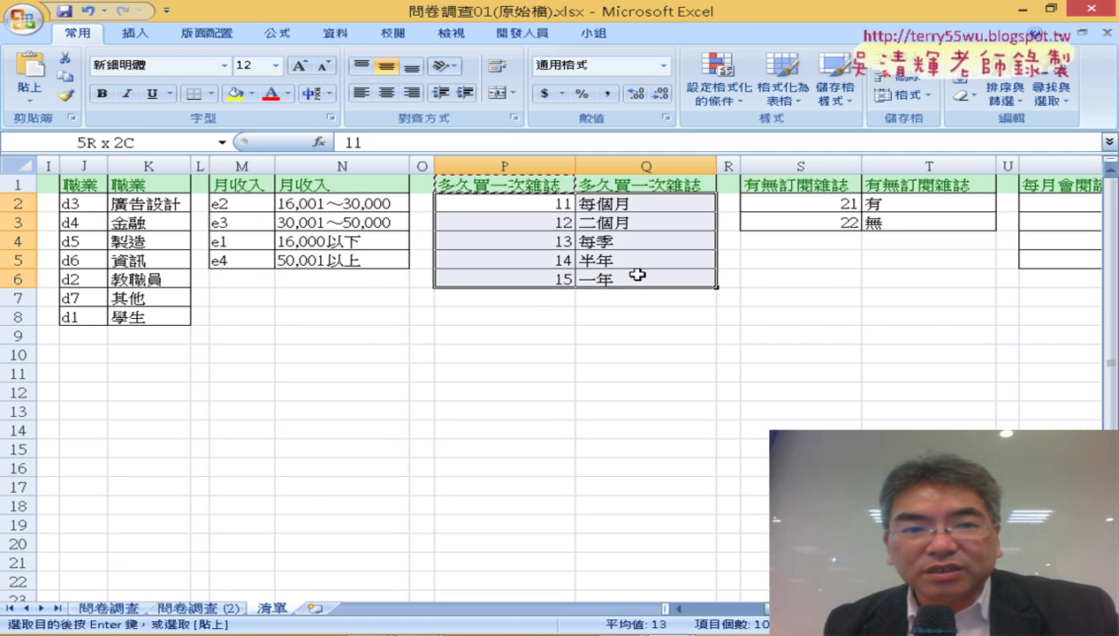
pyautogui.click(154, 141)
pyautogui.write('多久買一次雜誌')
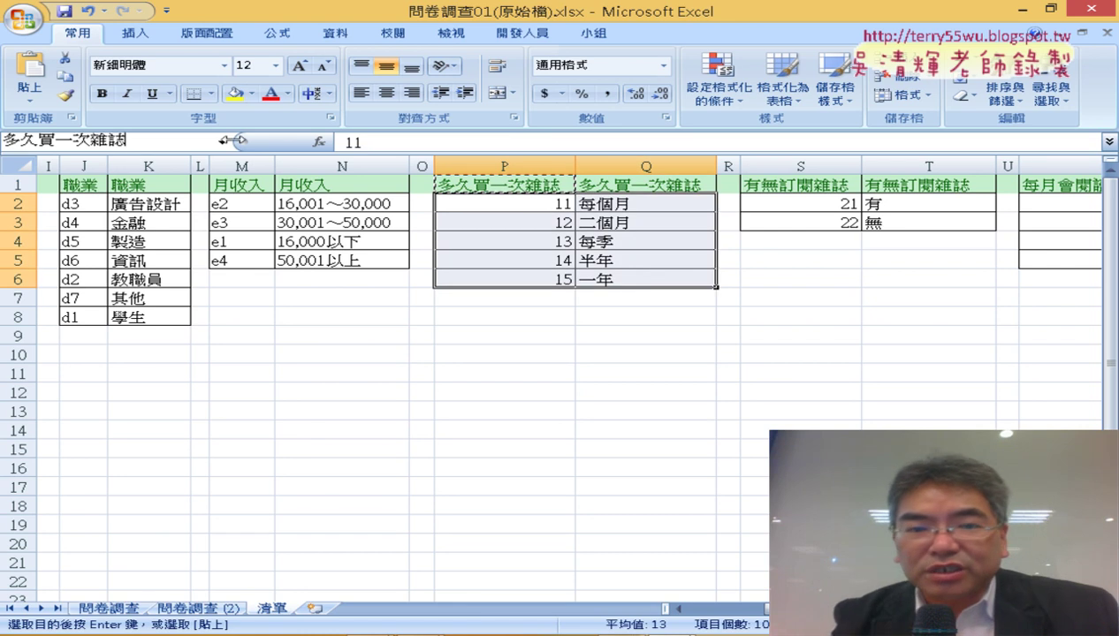
pyautogui.press('Return')
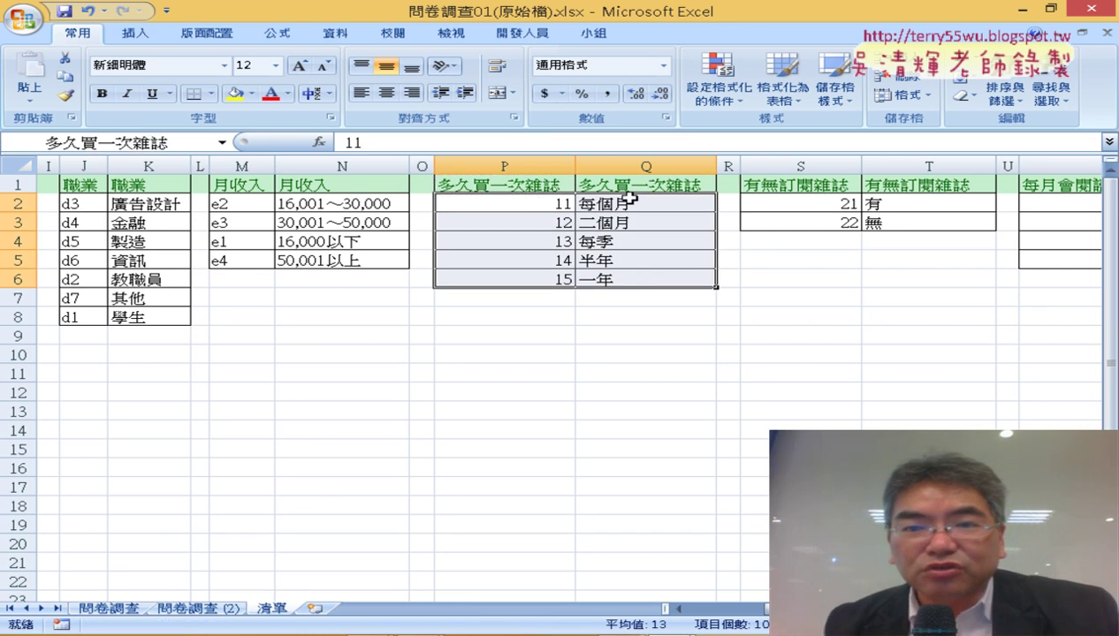
pyautogui.click(818, 185)
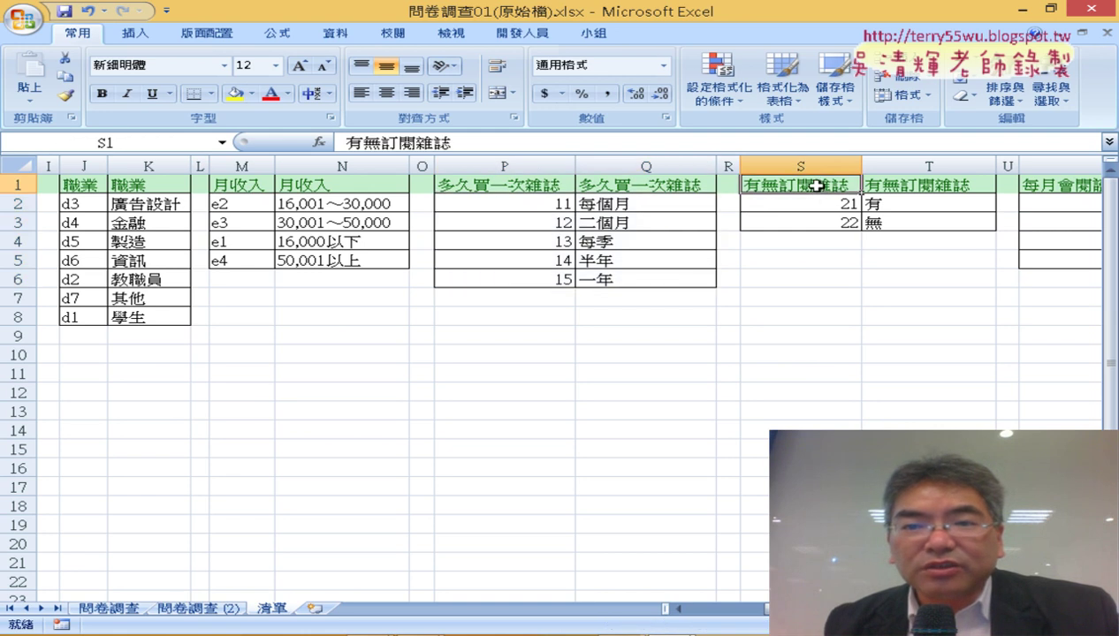
pyautogui.hotkey('ctrl', 'c')
pyautogui.moveTo(778, 204); pyautogui.dragTo(921, 230)
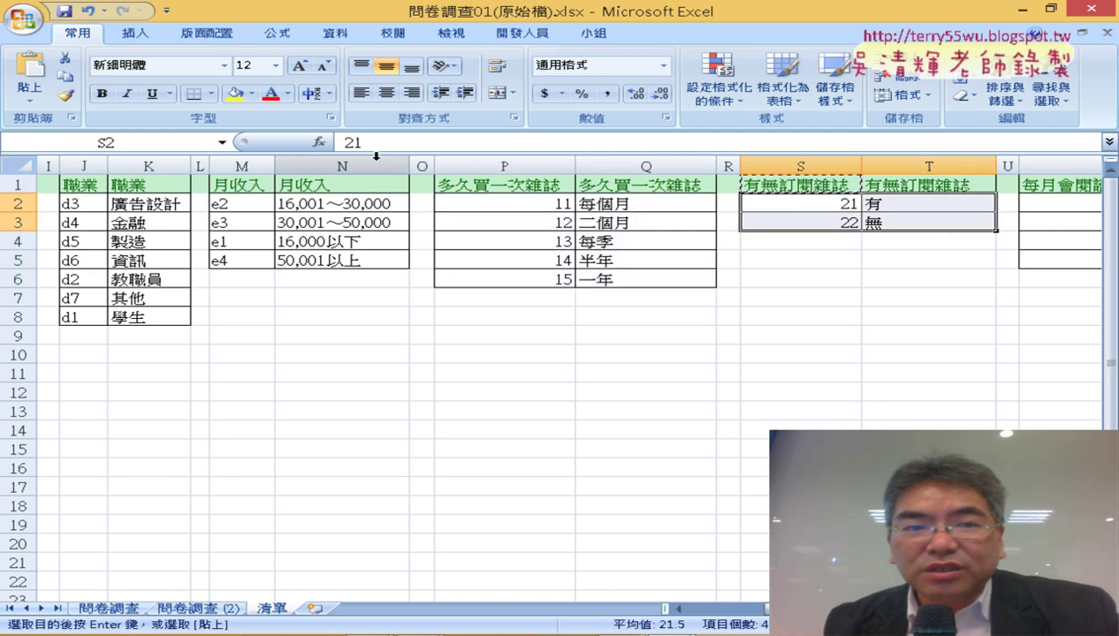
pyautogui.click(180, 143)
pyautogui.hotkey('ctrl', 'v')
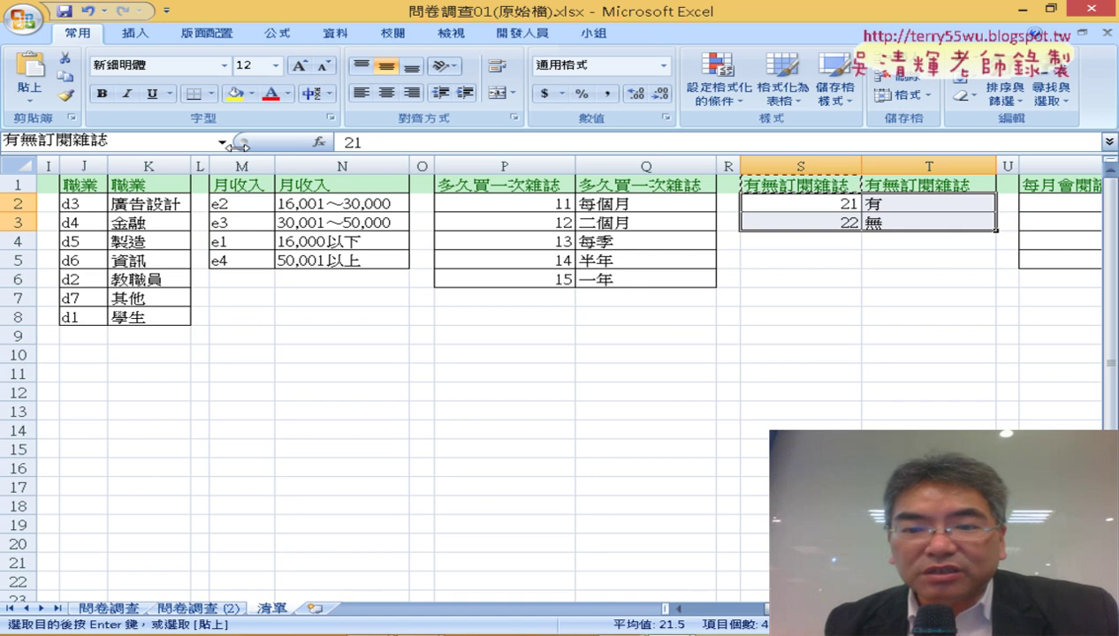
pyautogui.press('Return')
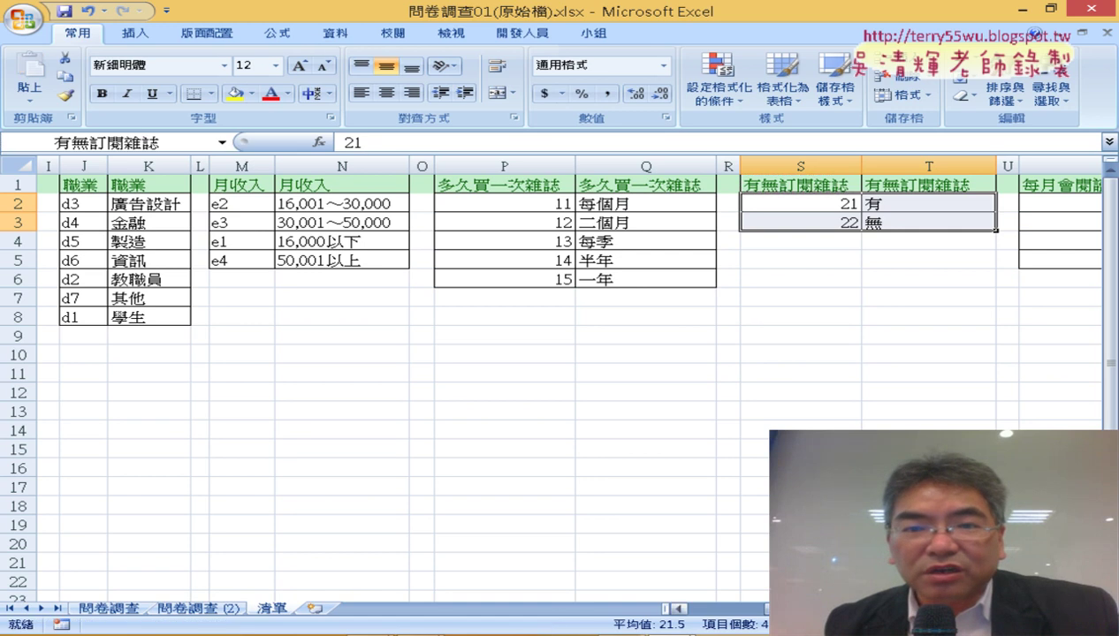
# Step: Name V2:W5 '每月會閱讀幾本雜誌' and Y2:Z5 '每月花費多少在購買雜誌'
pyautogui.hscroll(7, 566, 371)
pyautogui.click(709, 185)
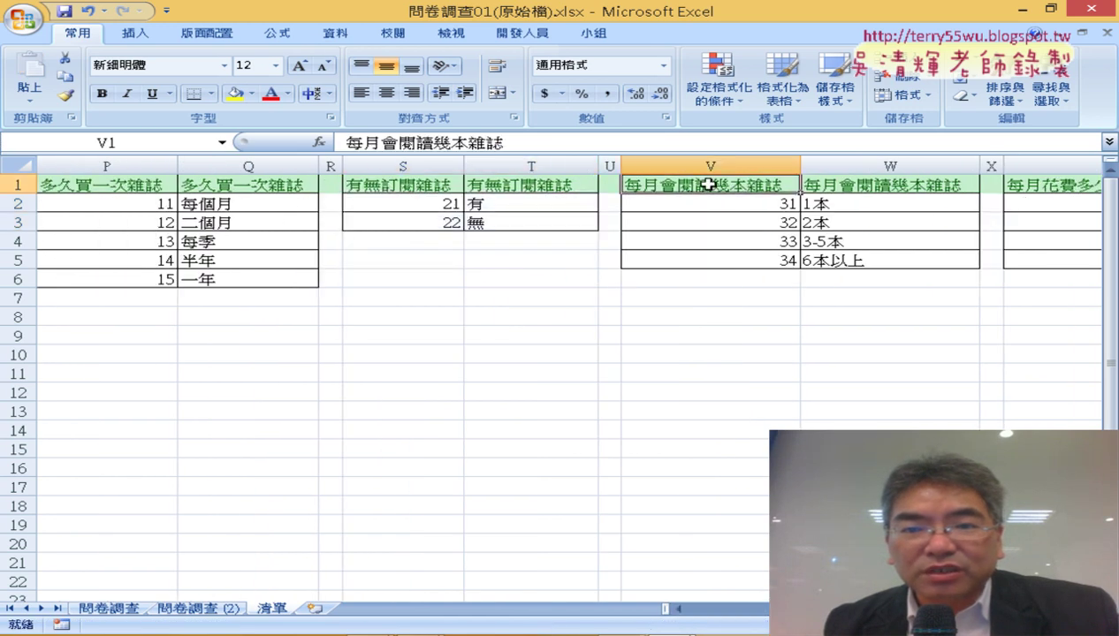
pyautogui.hotkey('ctrl', 'c')
pyautogui.moveTo(760, 203); pyautogui.dragTo(846, 259)
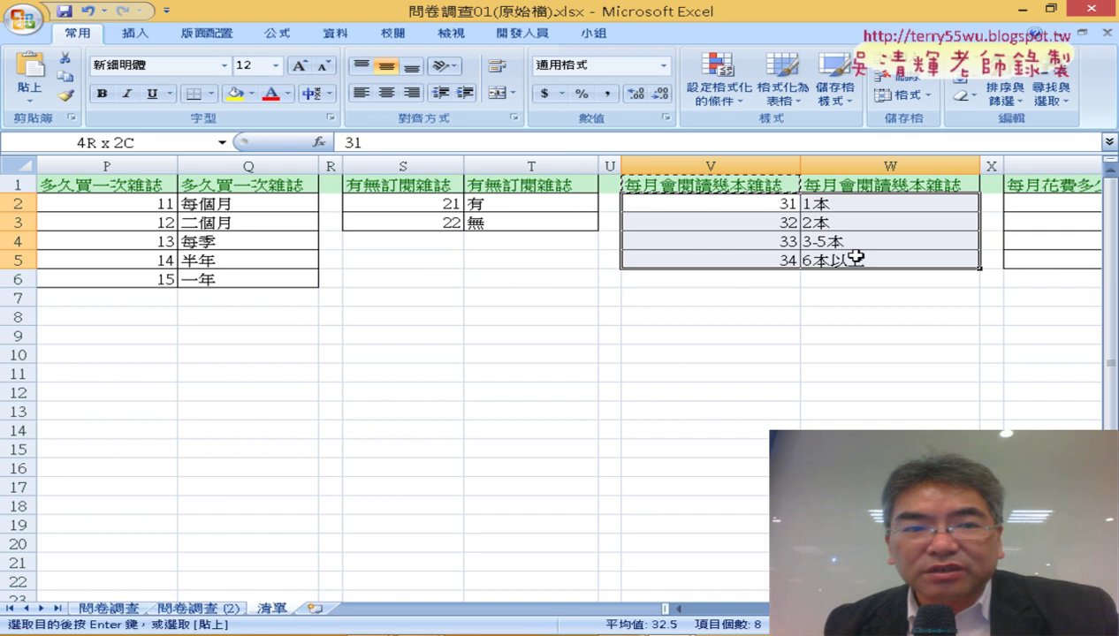
pyautogui.click(190, 140)
pyautogui.hotkey('ctrl', 'v')
pyautogui.press('Return')
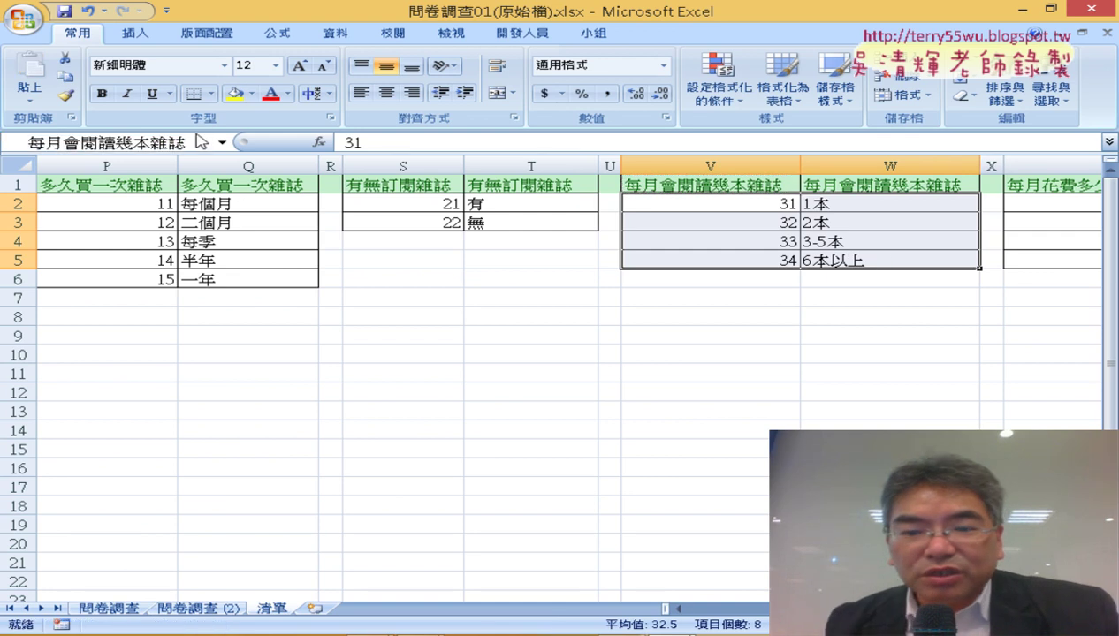
pyautogui.hscroll(2, 563, 375)
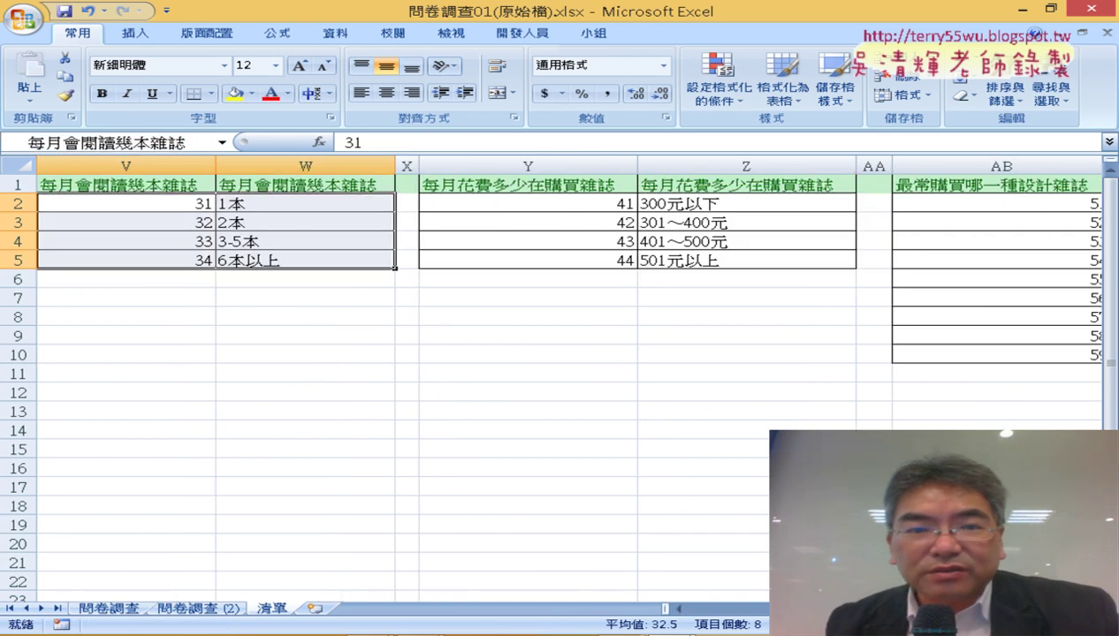
pyautogui.click(525, 181)
pyautogui.hotkey('ctrl', 'c')
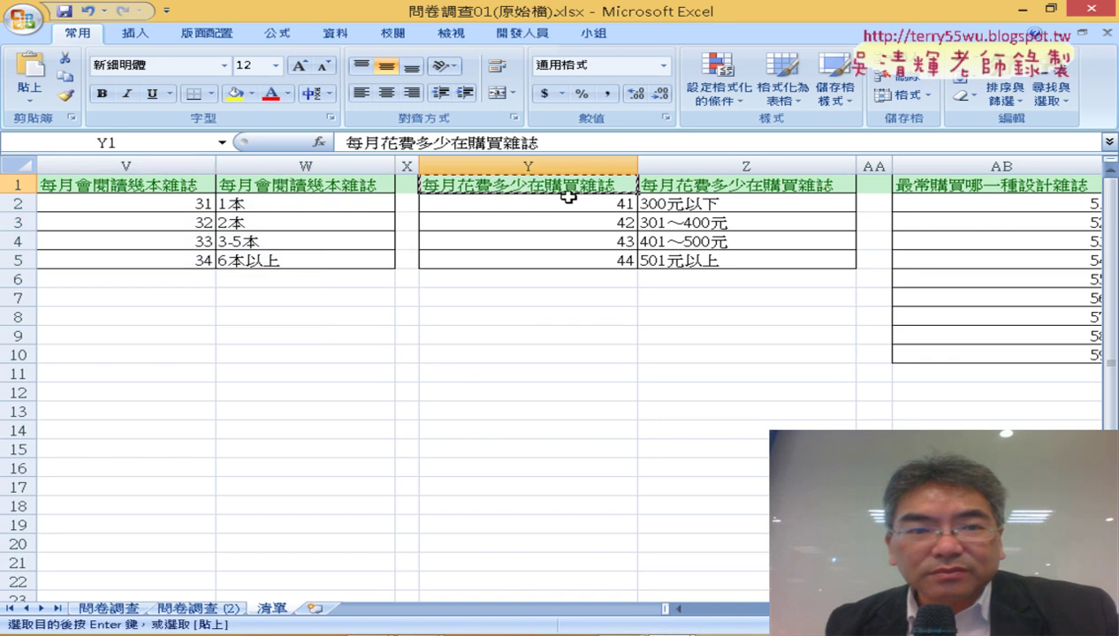
pyautogui.moveTo(569, 199); pyautogui.dragTo(681, 258)
pyautogui.click(179, 142)
pyautogui.hotkey('ctrl', 'v')
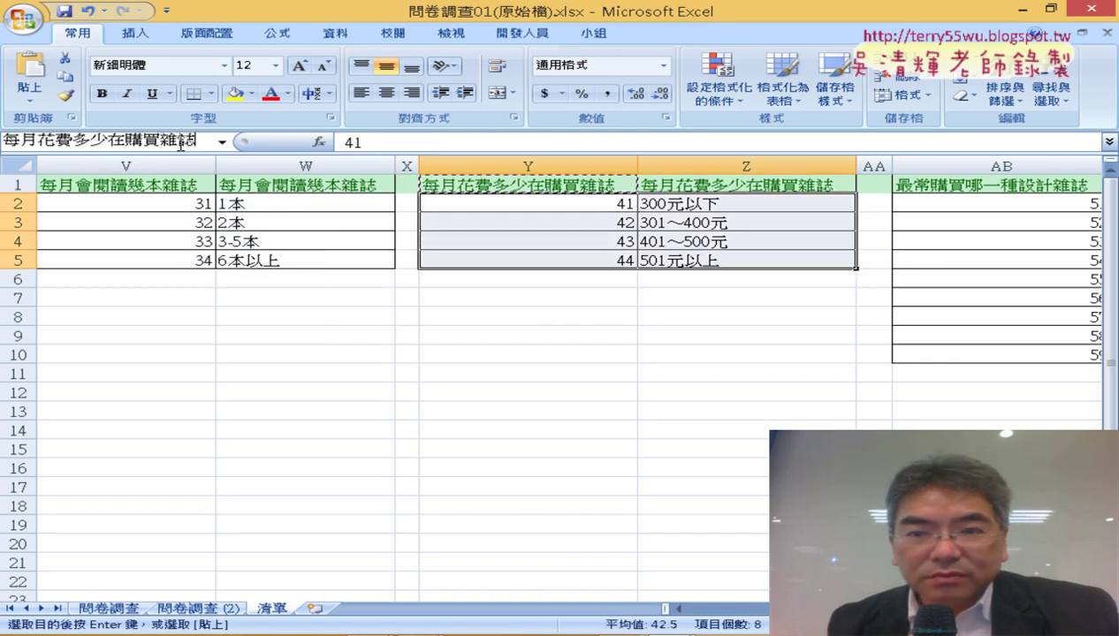
pyautogui.press('Return')
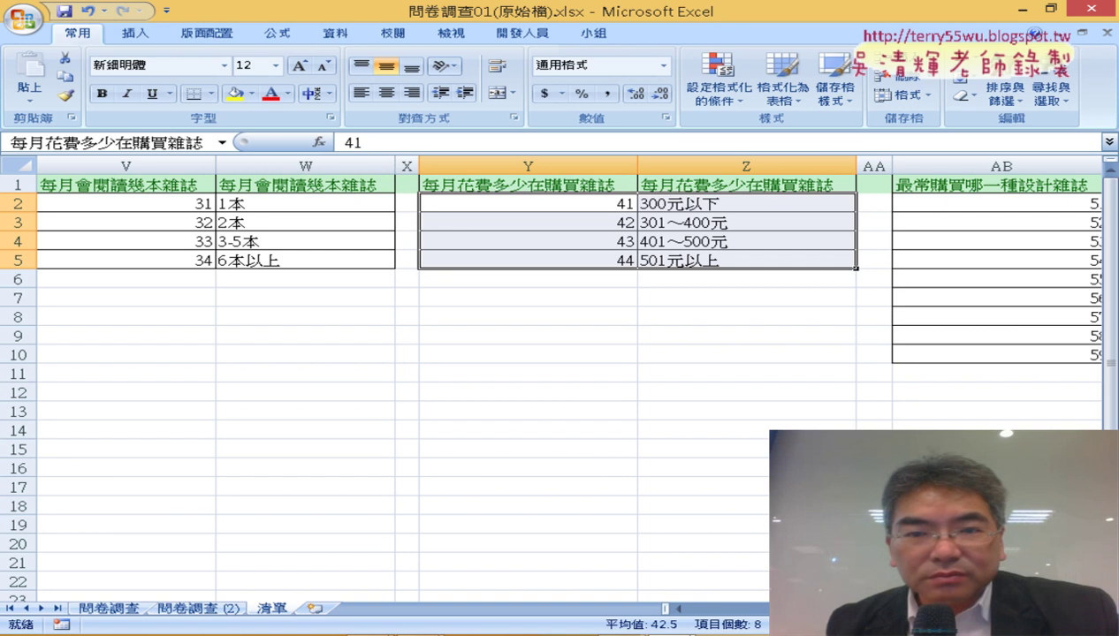
# Step: Scroll the 清單 sheet back to its leftmost columns
pyautogui.hscroll(3, 566, 371)
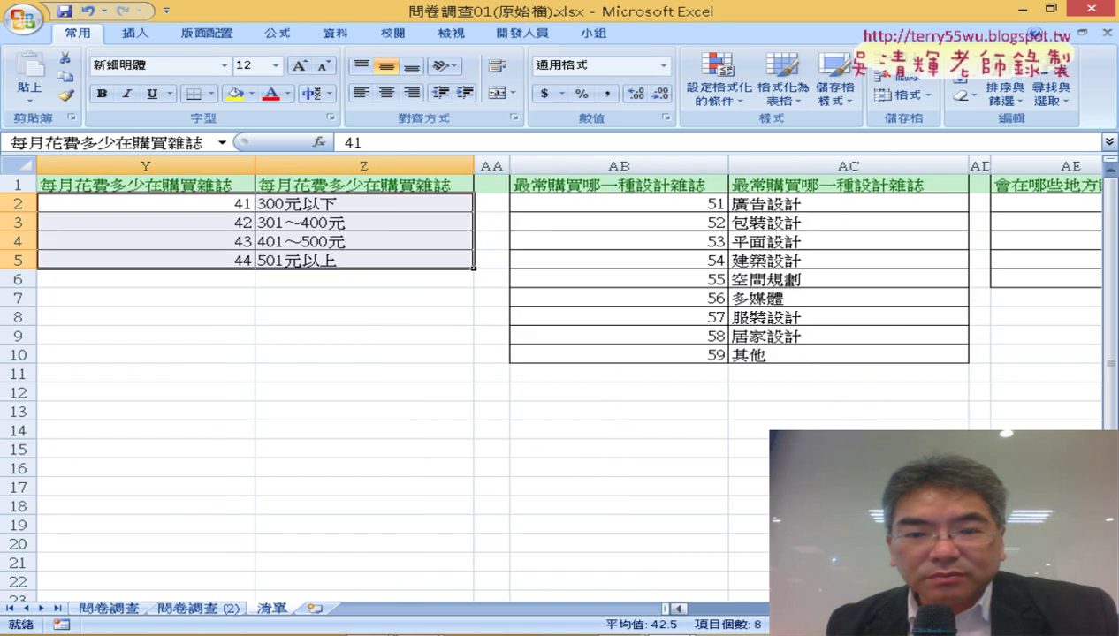
pyautogui.hscroll(-2, 470, 202)
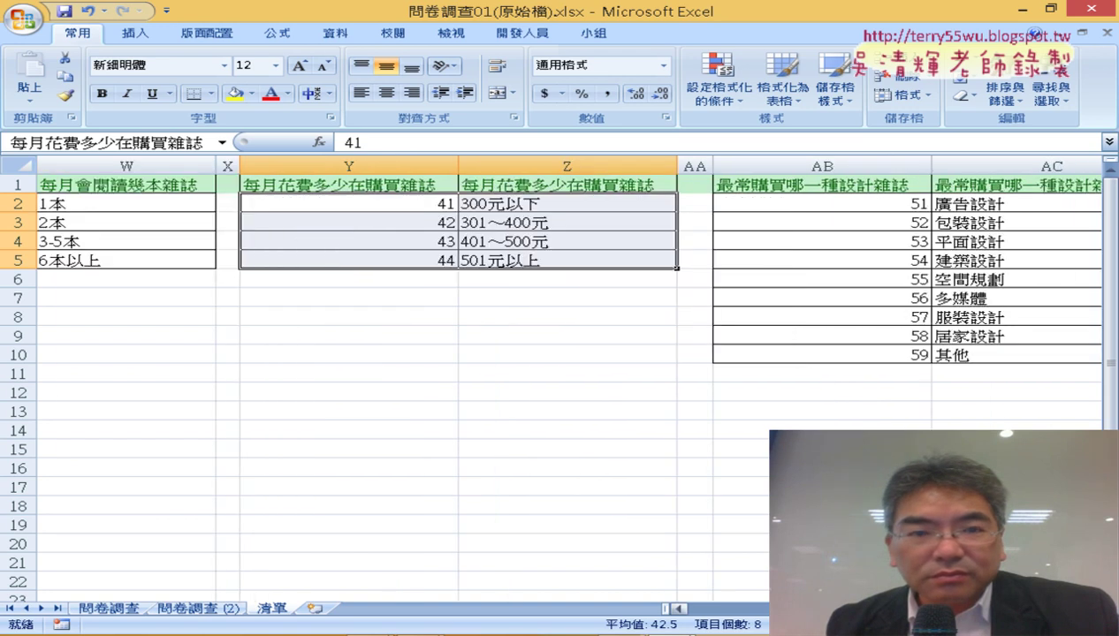
pyautogui.hscroll(-3, 566, 372)
pyautogui.hscroll(-2, 566, 371)
pyautogui.hscroll(-2, 566, 372)
pyautogui.hscroll(-2, 566, 372)
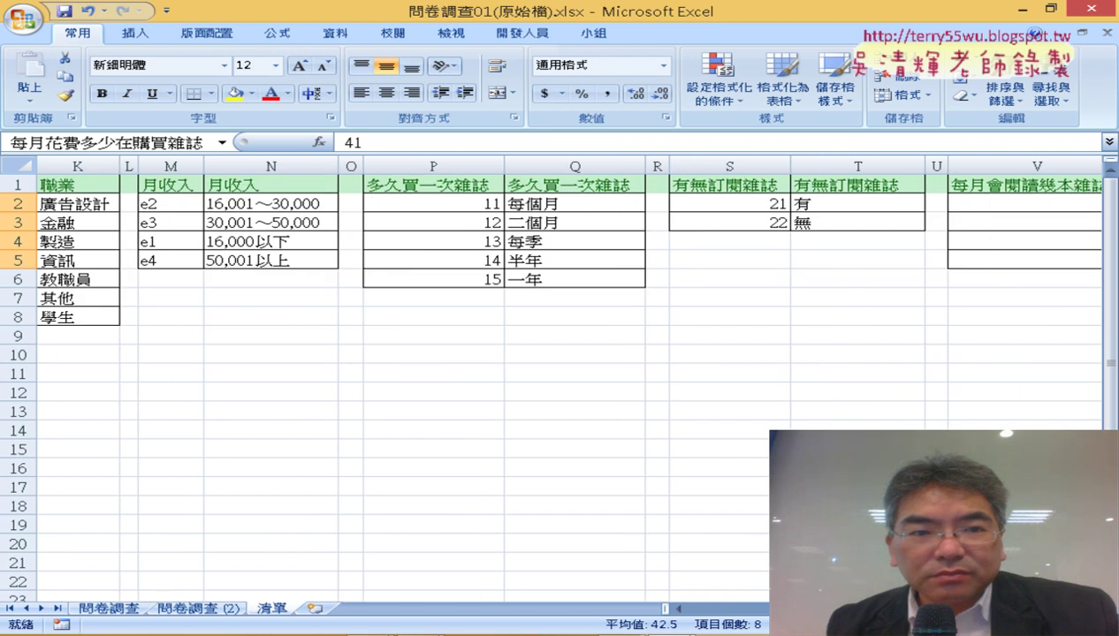
pyautogui.hscroll(-3, 566, 371)
pyautogui.hscroll(-3, 566, 371)
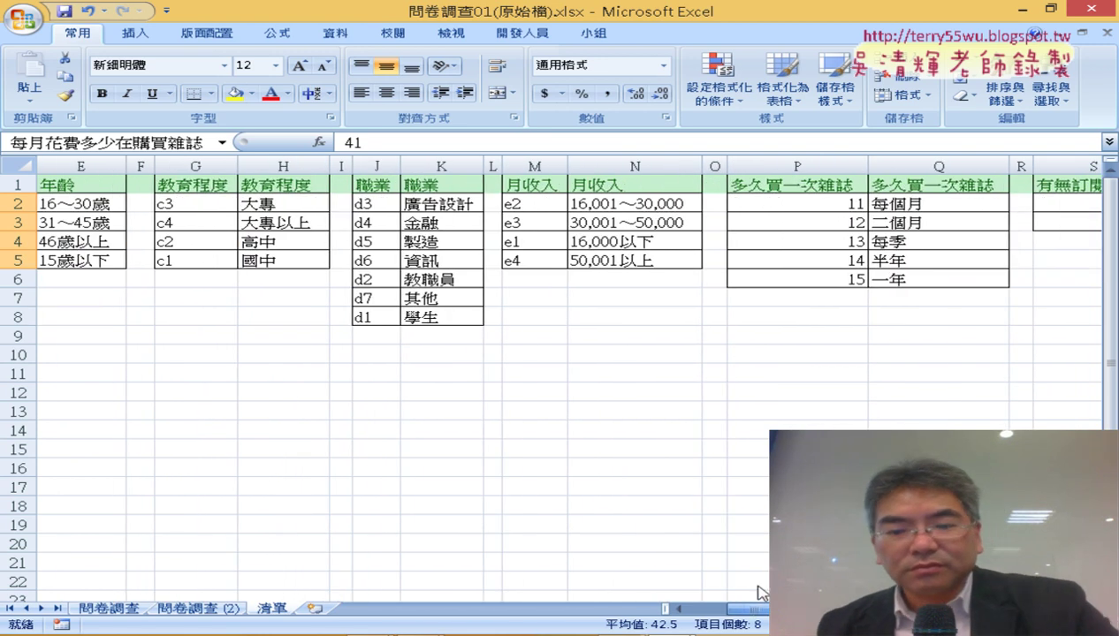